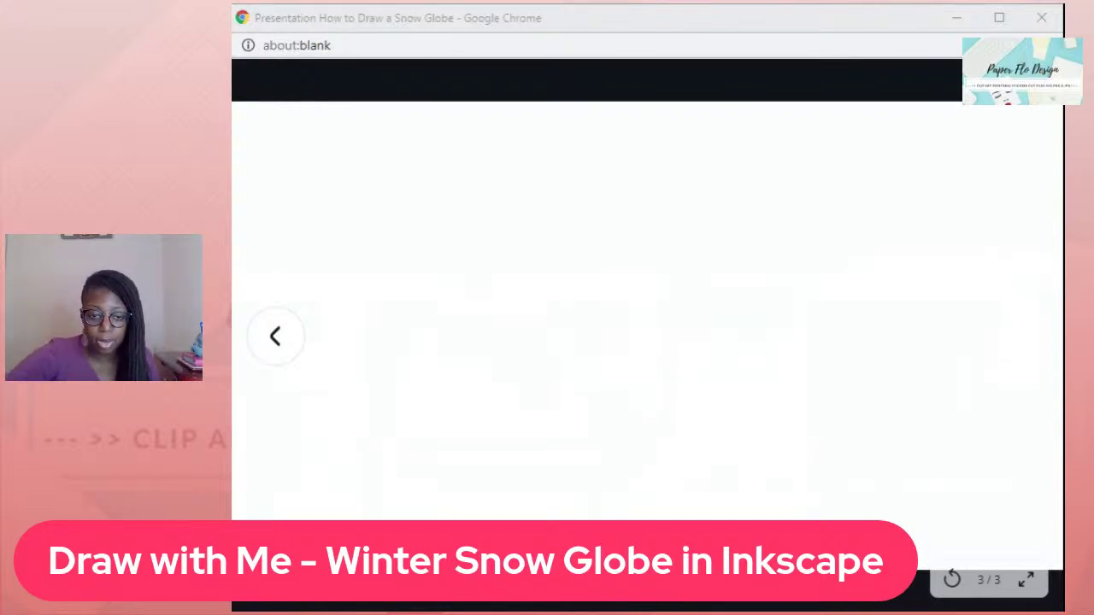
- Switch to Inkscape and save the drawing Draw with Me - Snow Globe.svg
key("alt+Tab")
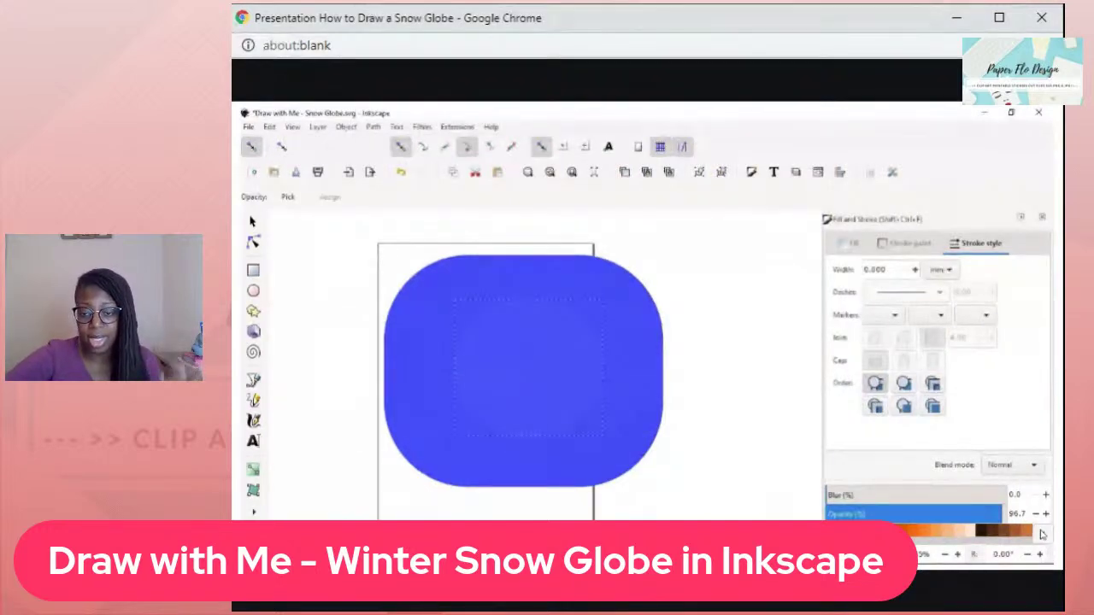
mouse_move(649, 353)
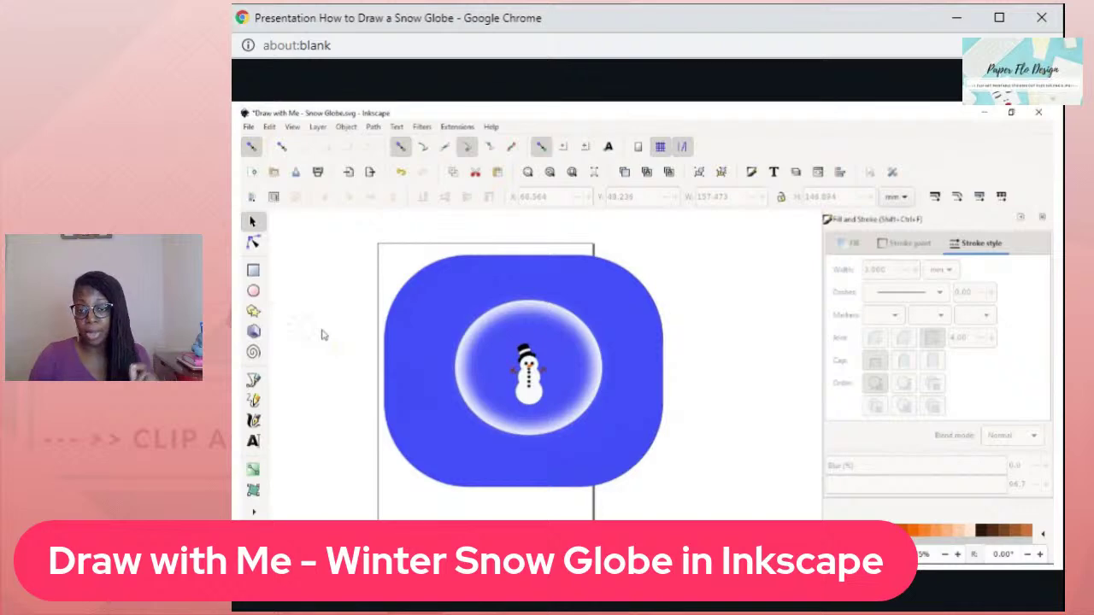
key("ctrl+s")
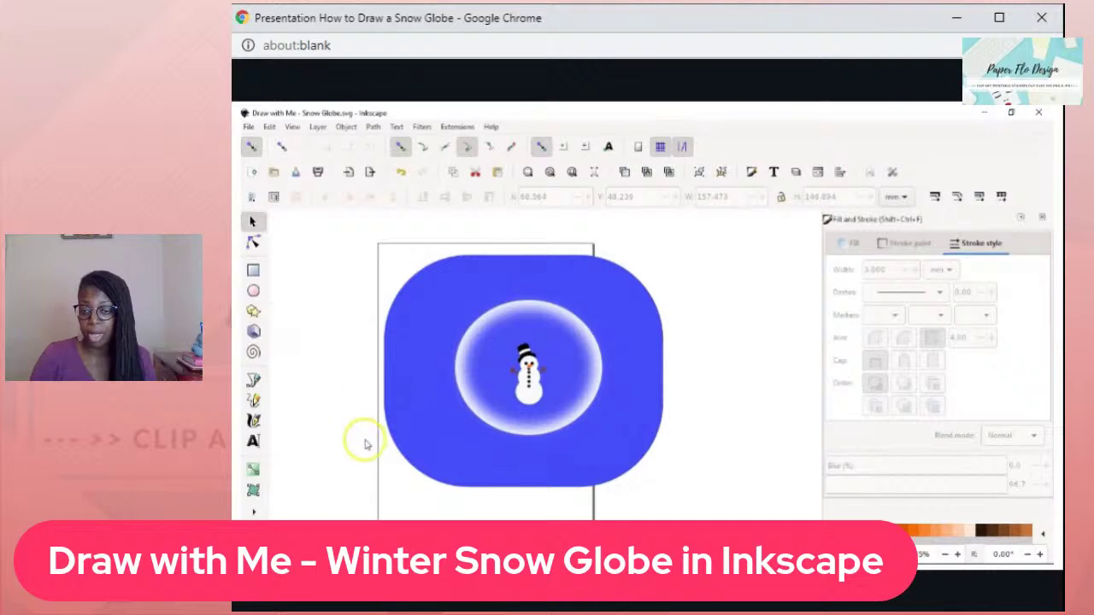
left_click(303, 500)
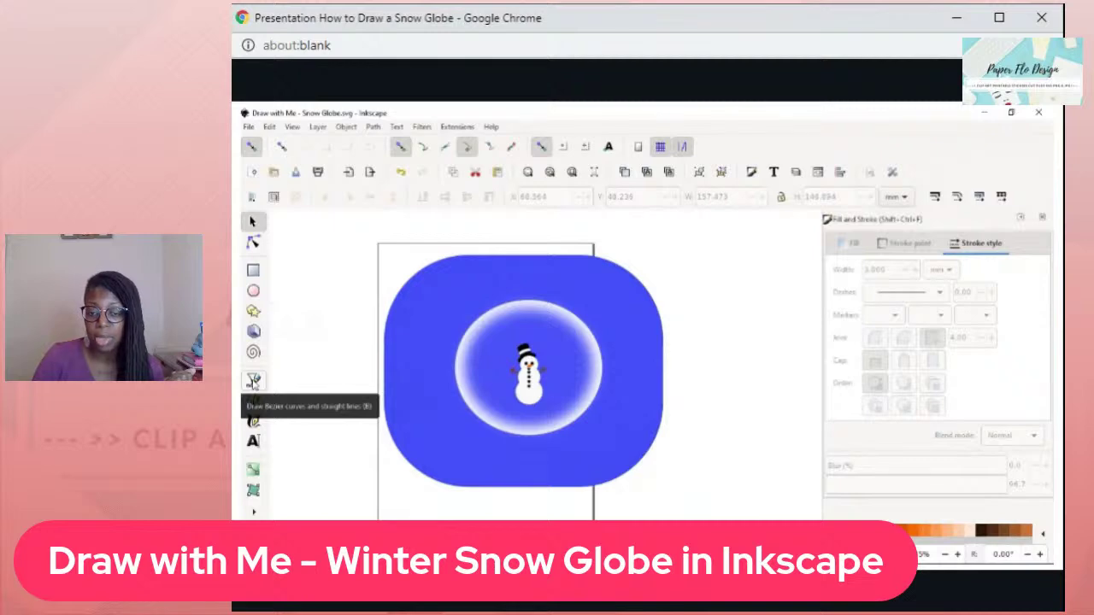
- Draw an open wavy snow line across the lower half of the globe, past the snowman, with the Bezier tool
left_click(253, 382)
left_click(447, 406)
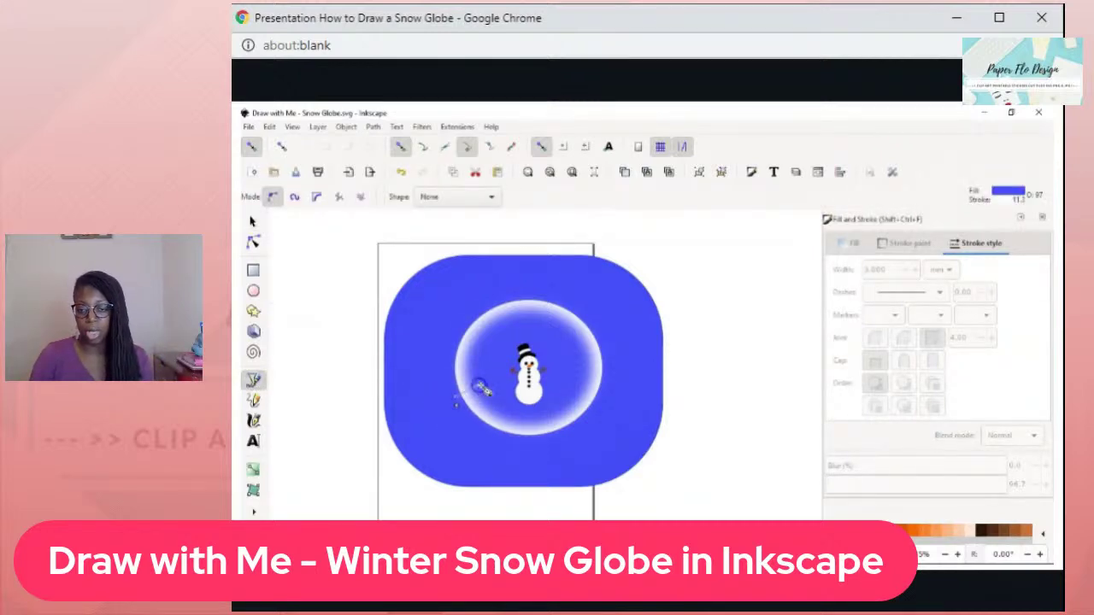
double_click(567, 377)
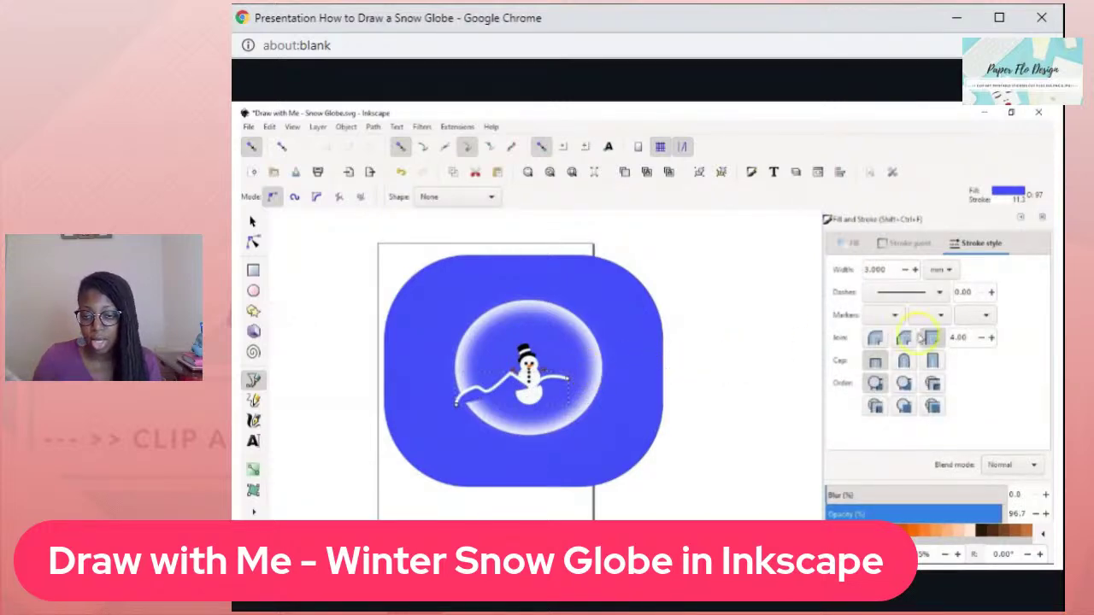
- Remove the wavy snow line's stroke and give it a flat light grey fill (ebebebff)
left_click(889, 243)
left_click(841, 271)
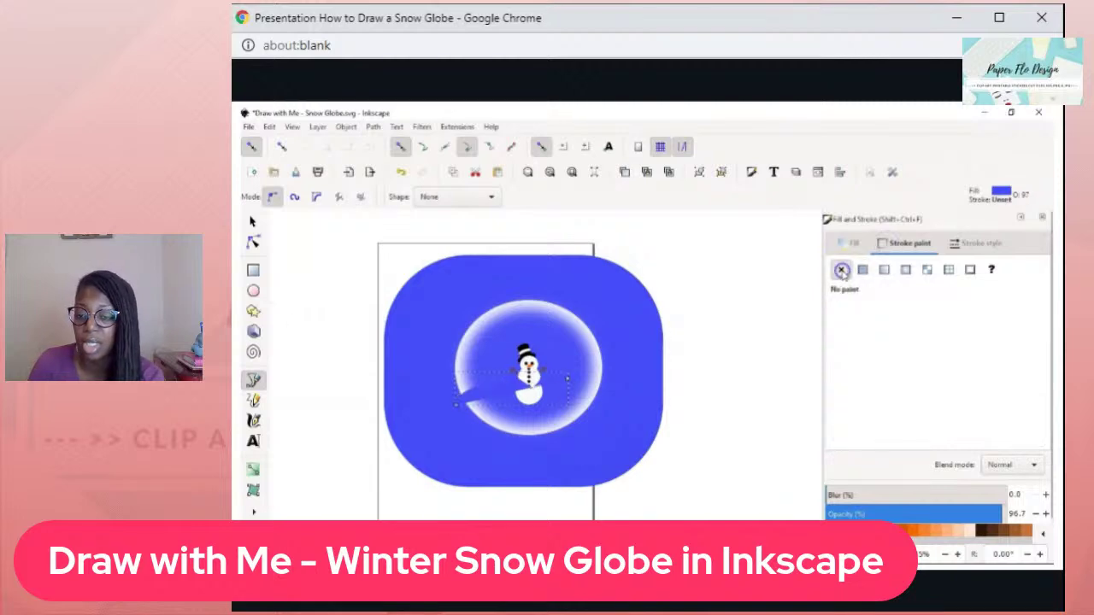
left_click(853, 243)
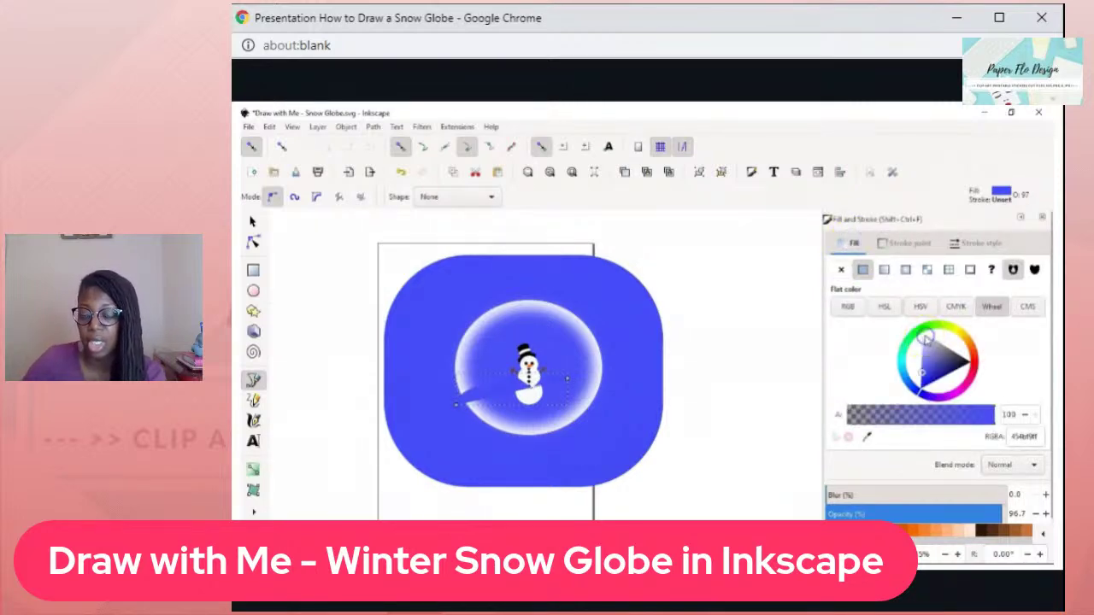
left_click_drag(923, 373, 928, 333)
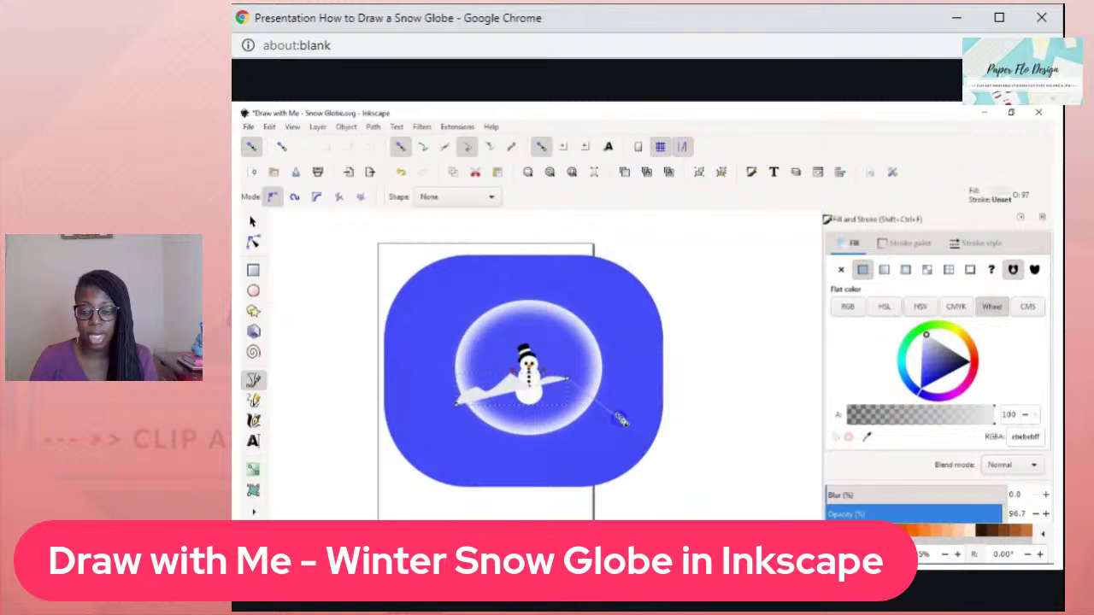
- Close the snow shape with a curve below the globe, then reshape its nodes to extend outside the globe and form hills
mouse_move(607, 434)
left_mouse_down()
mouse_move(569, 454)
mouse_move(506, 447)
mouse_move(453, 422)
mouse_move(456, 407)
left_mouse_up()
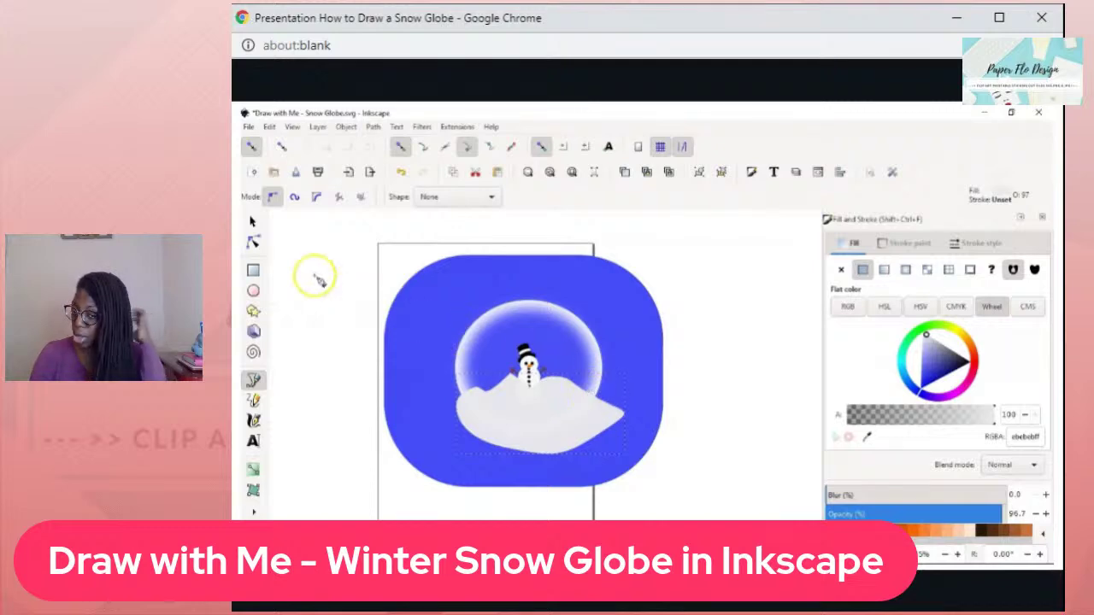
key("s")
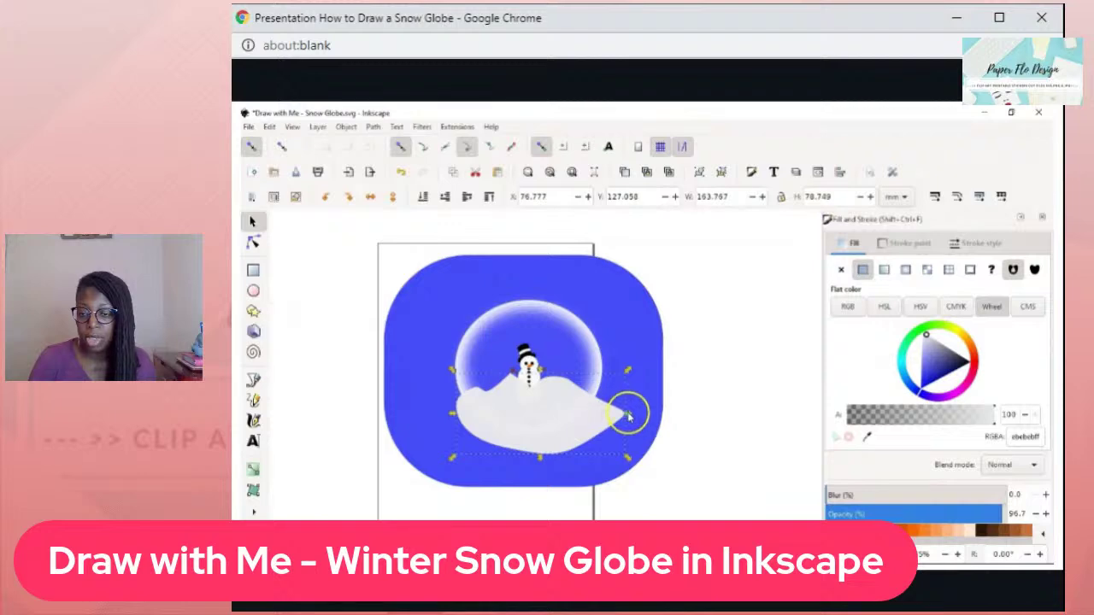
key("n")
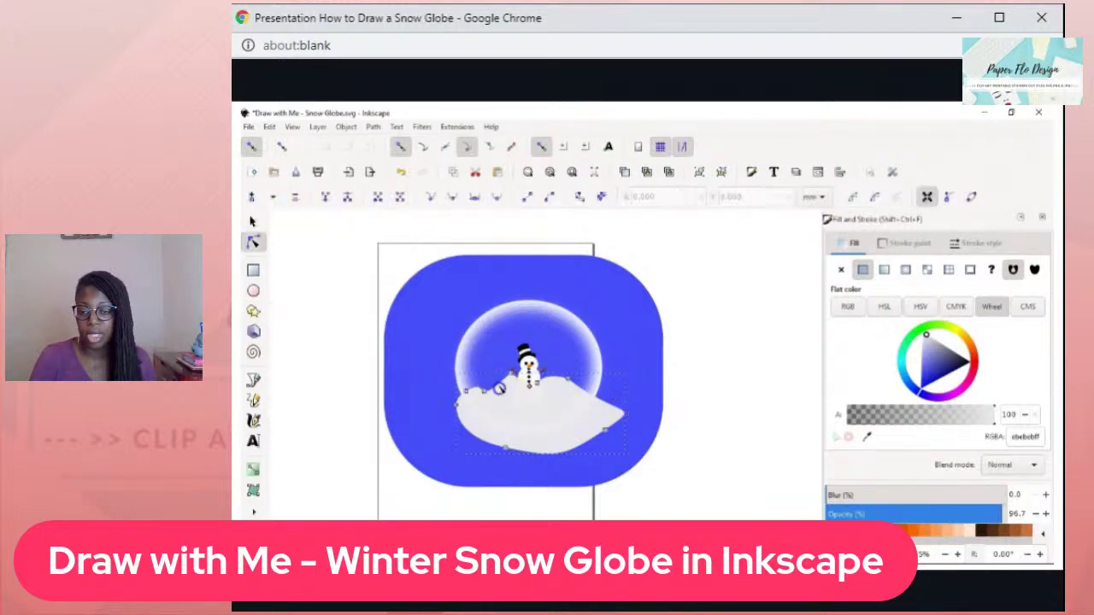
left_click(509, 374)
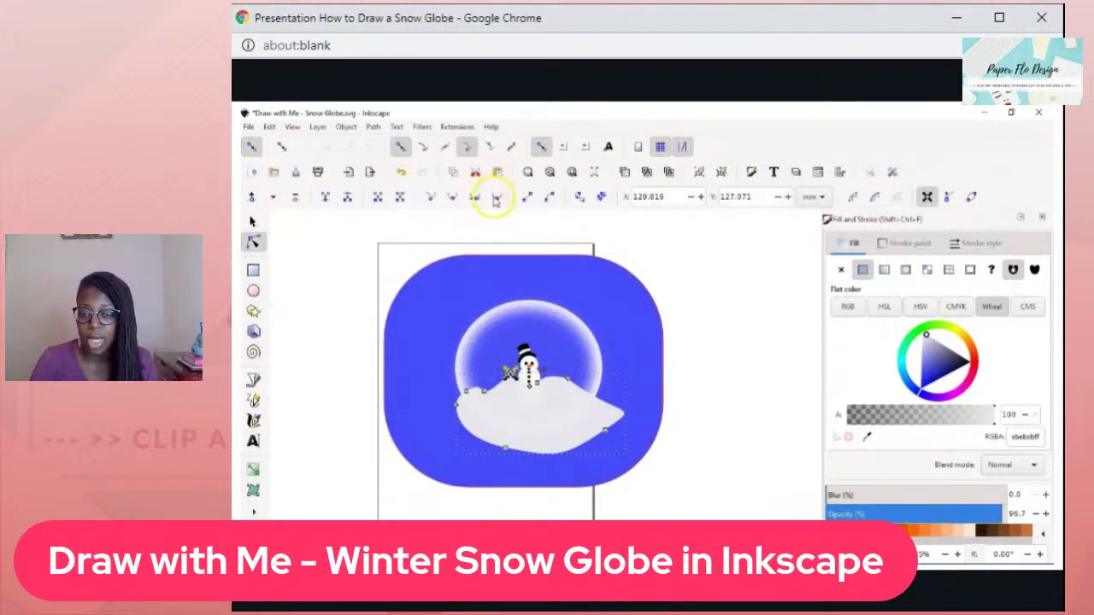
left_click(448, 409)
left_click_drag(448, 408, 441, 413)
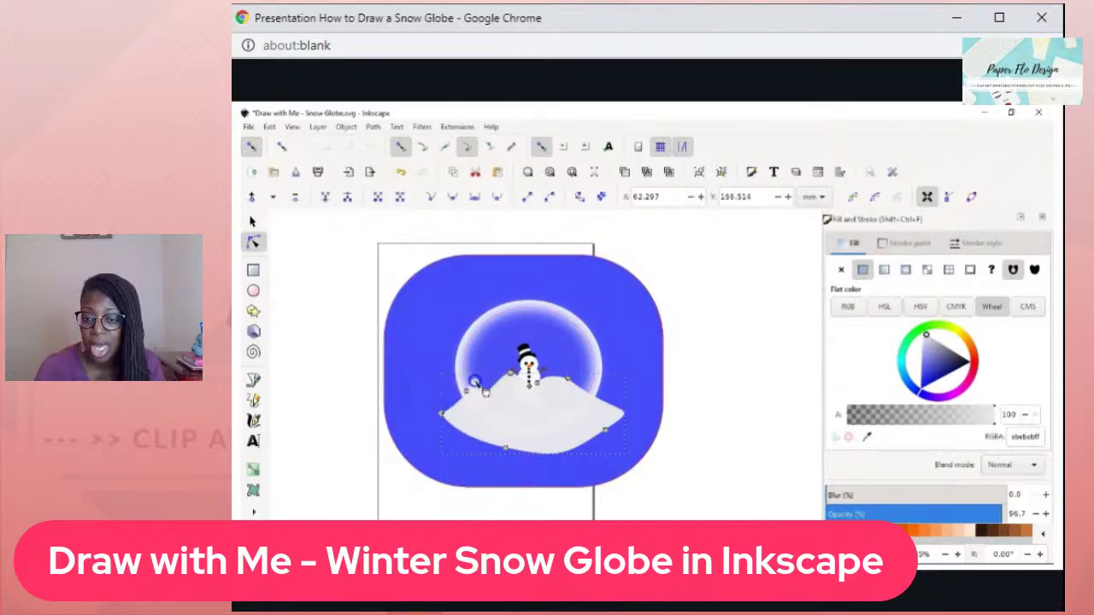
left_click(552, 373)
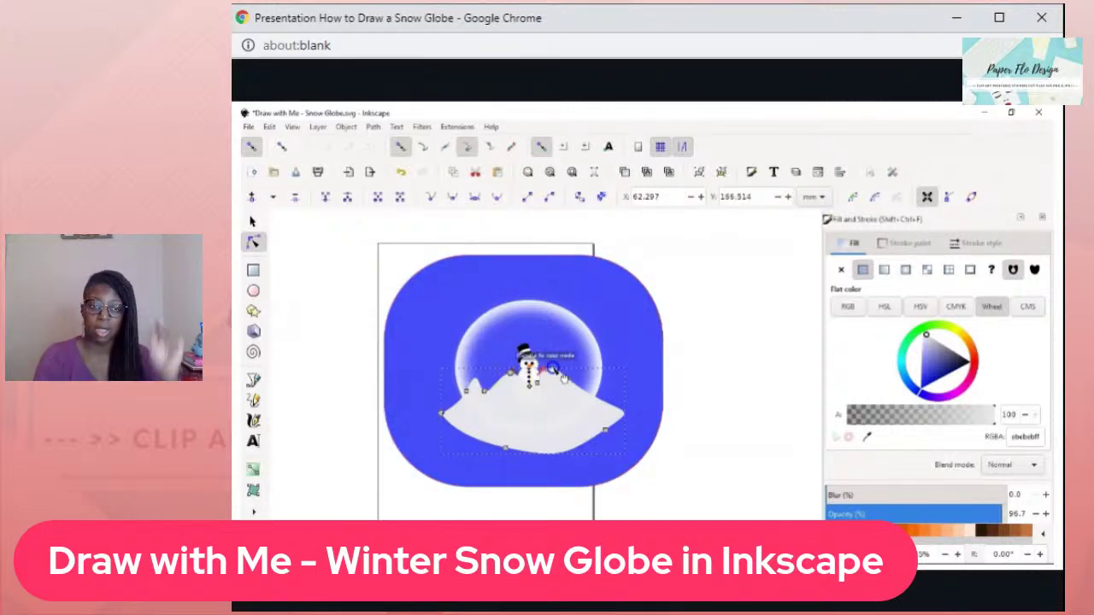
- Turn off snapping to cusp nodes, to other points, and to nodes, paths and handles
left_click(471, 147)
left_click(547, 146)
left_click(404, 148)
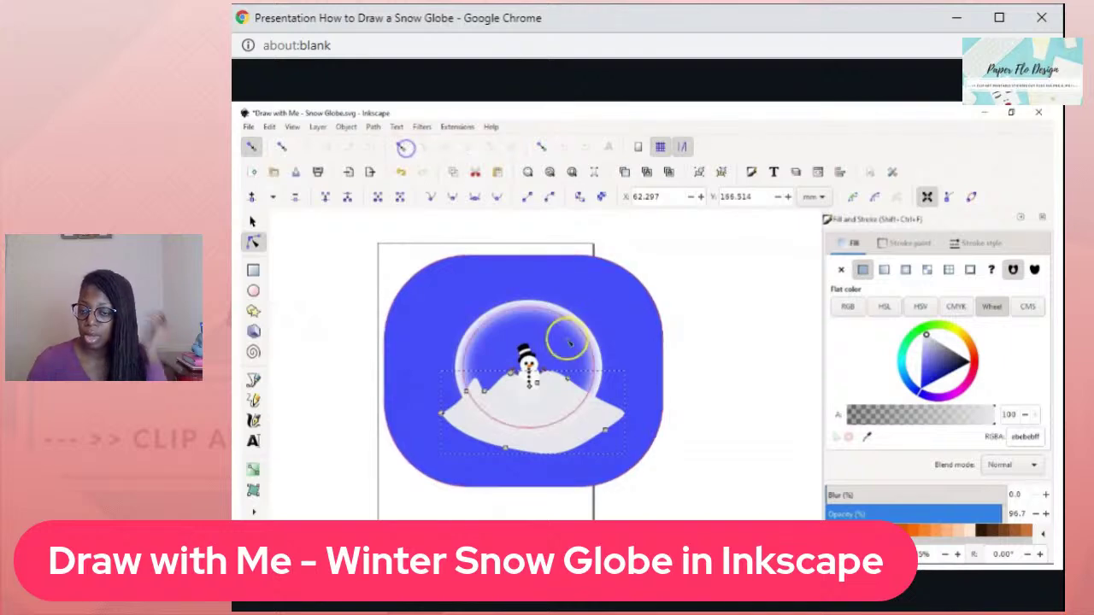
- Reshape the snow on the snowman's right into a taller, rounded hill reaching past the globe's edge
mouse_move(569, 382)
left_mouse_down()
mouse_move(592, 386)
mouse_move(579, 376)
left_mouse_up()
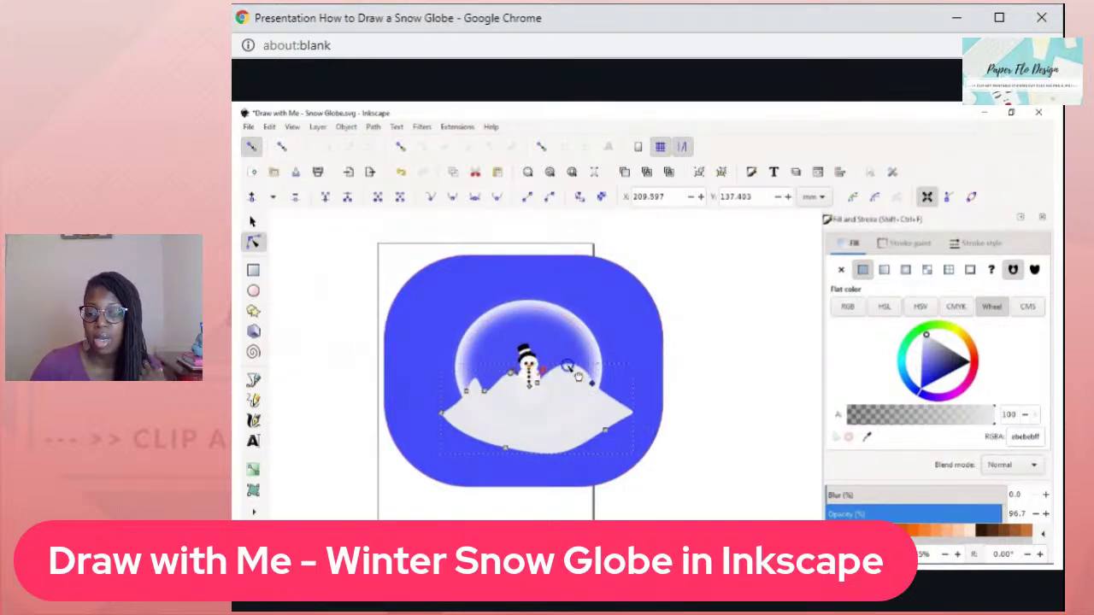
double_click(564, 371)
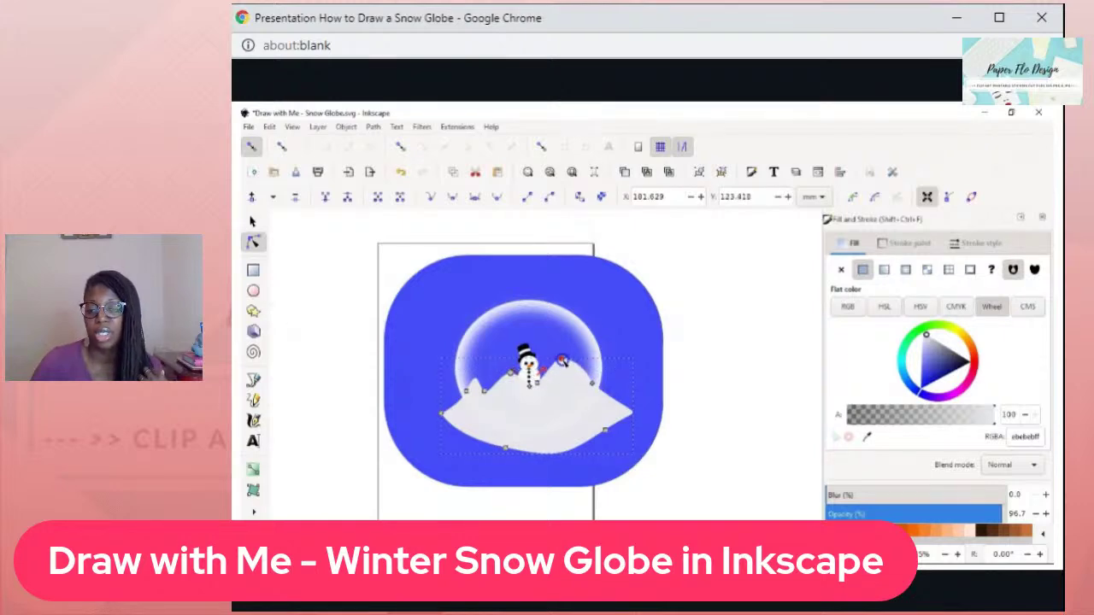
left_click_drag(562, 361, 563, 361)
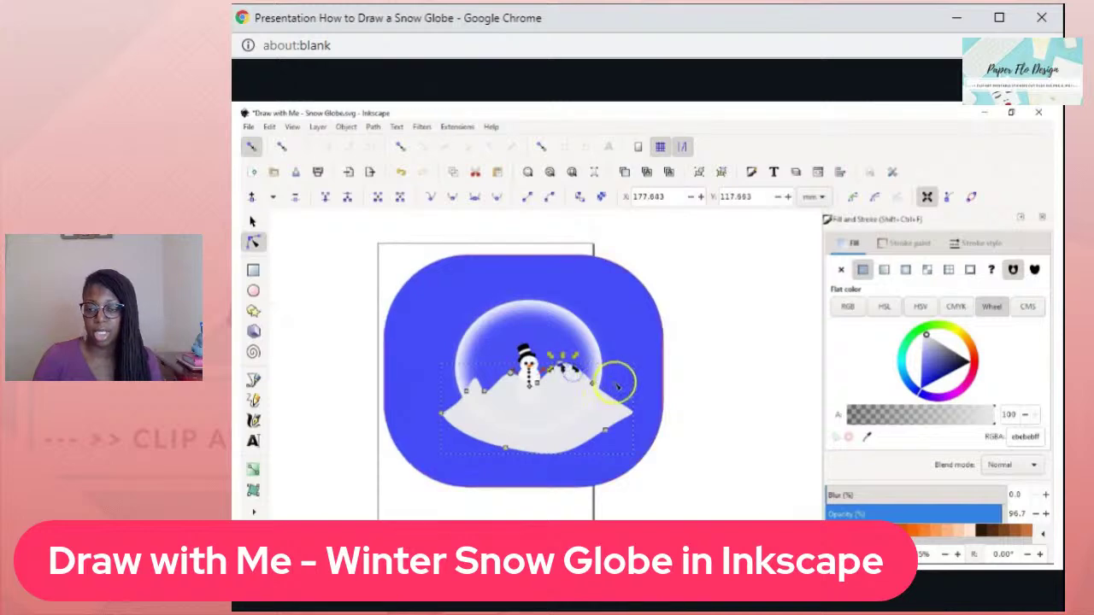
key("s")
left_click(718, 359)
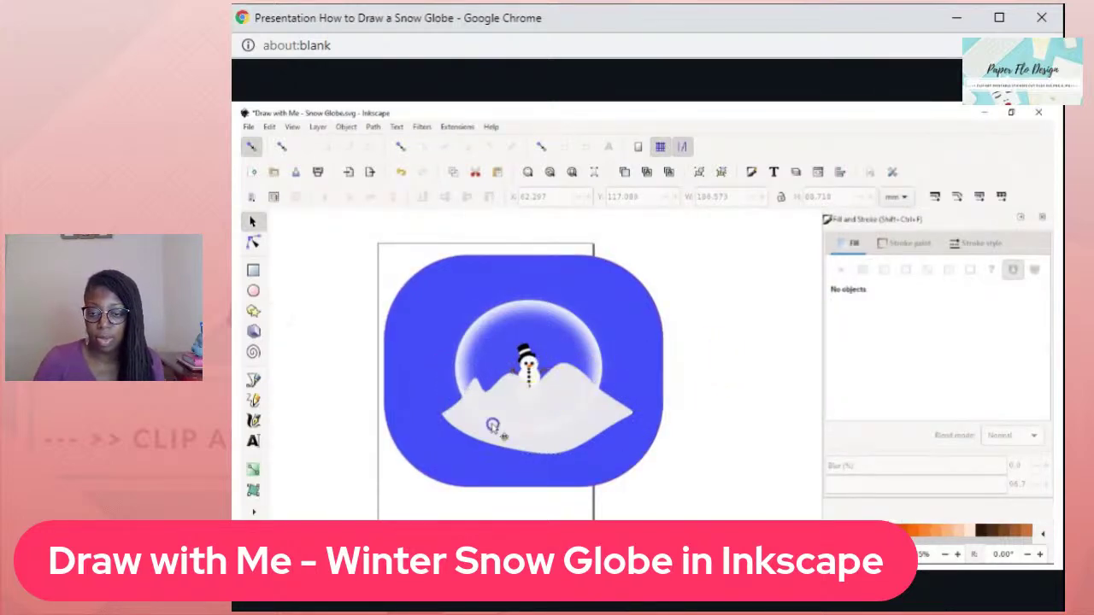
- Bring a copy of the globe's blurred blue circle to the front and divide the snow shape with it
left_click(496, 428)
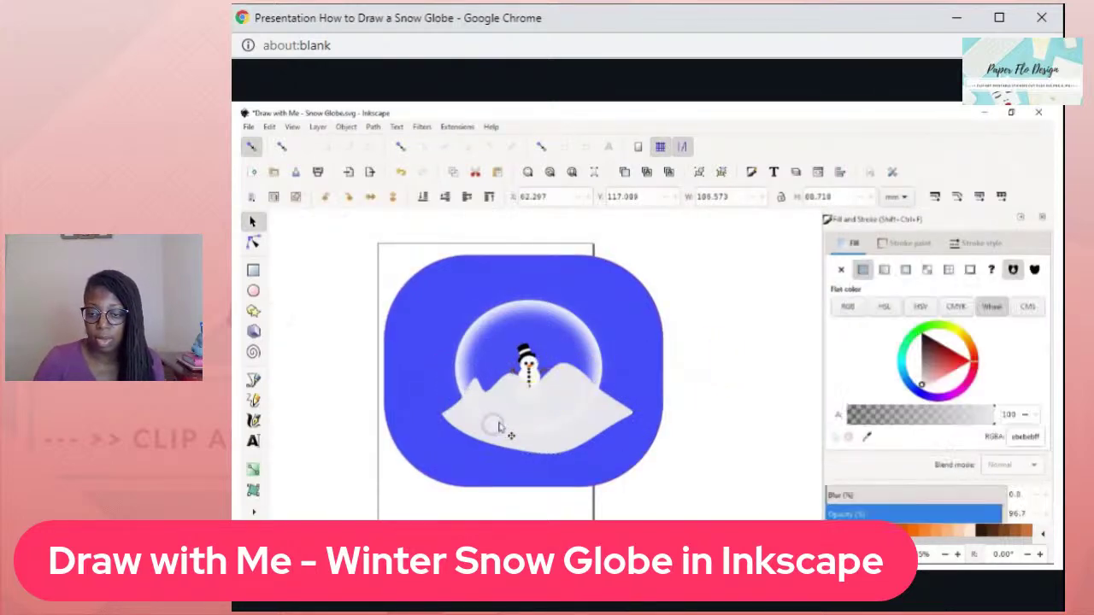
left_click(560, 342)
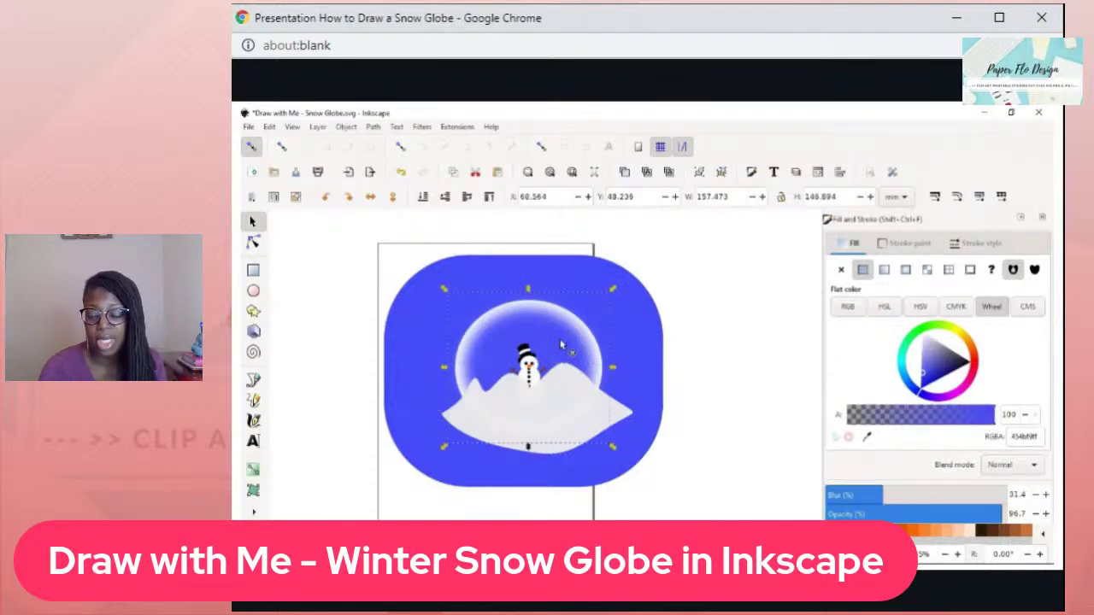
left_click(574, 346)
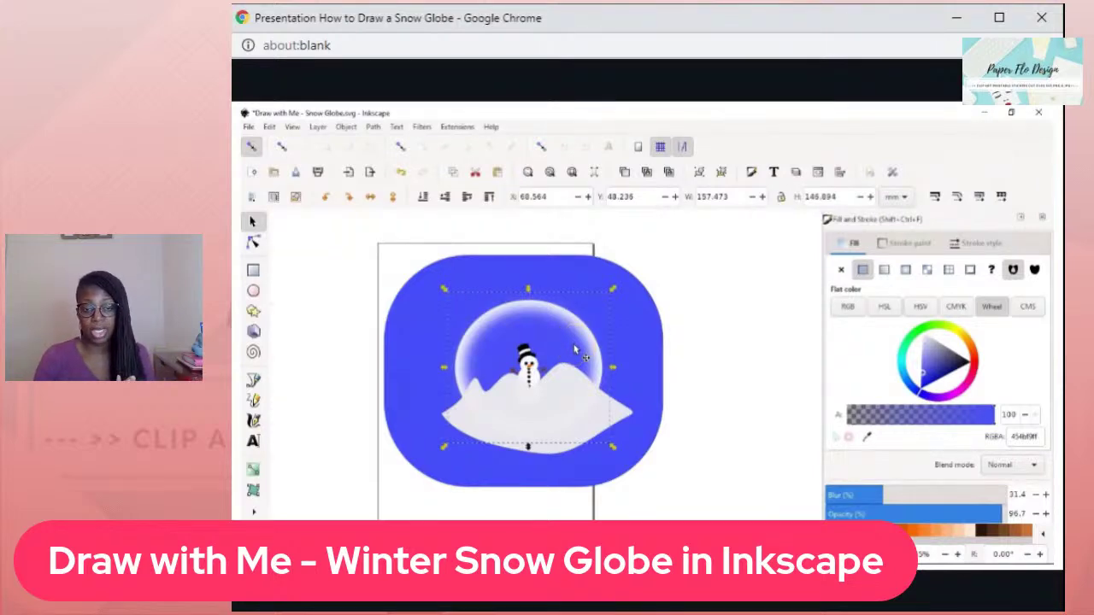
key("Home")
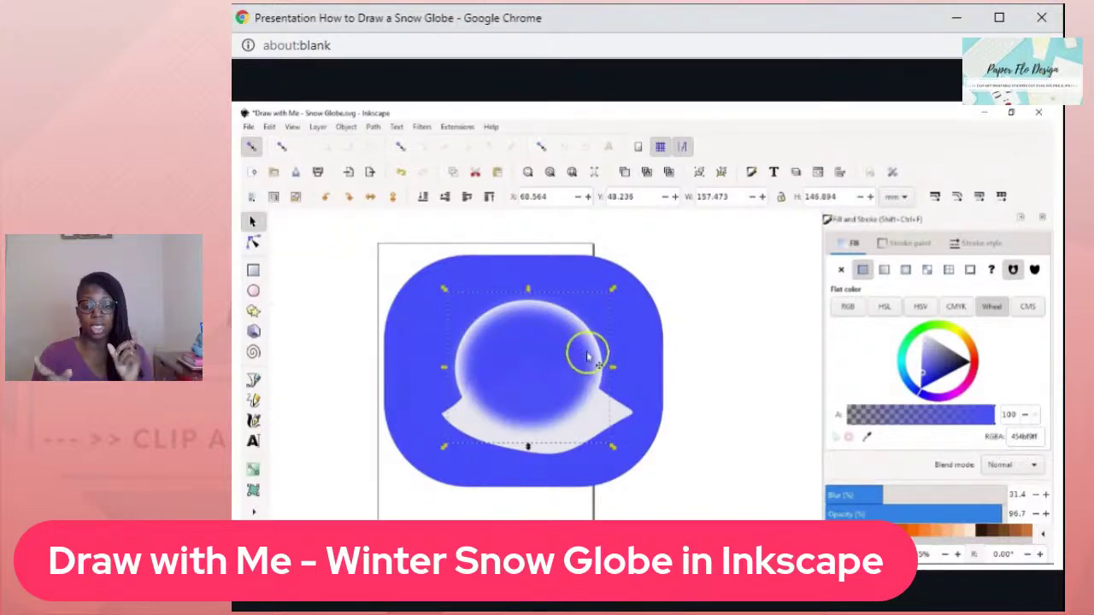
left_click(624, 417)
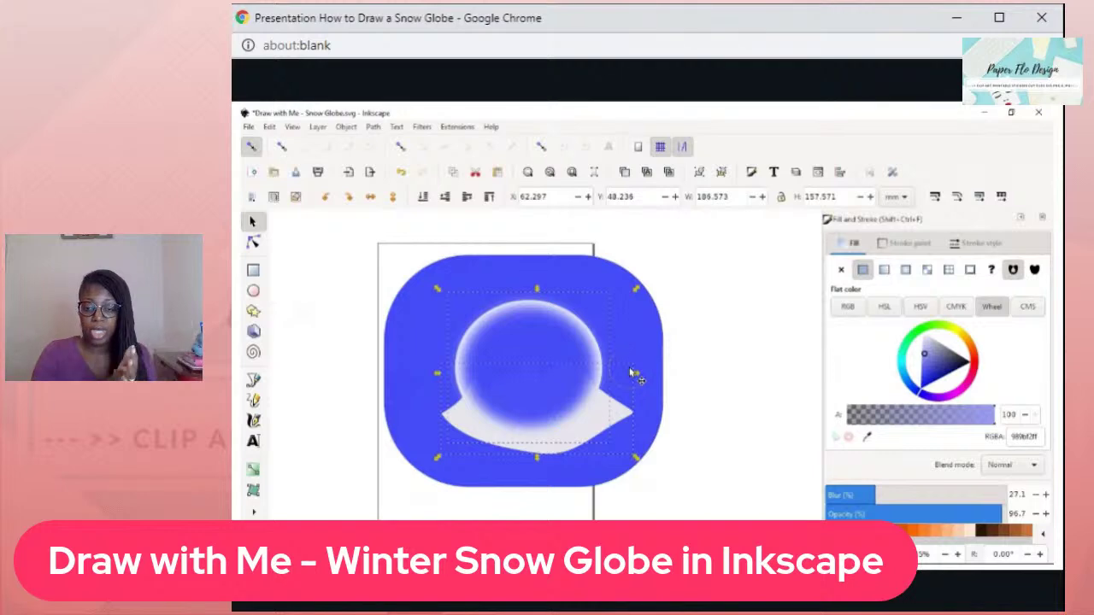
key("ctrl+z")
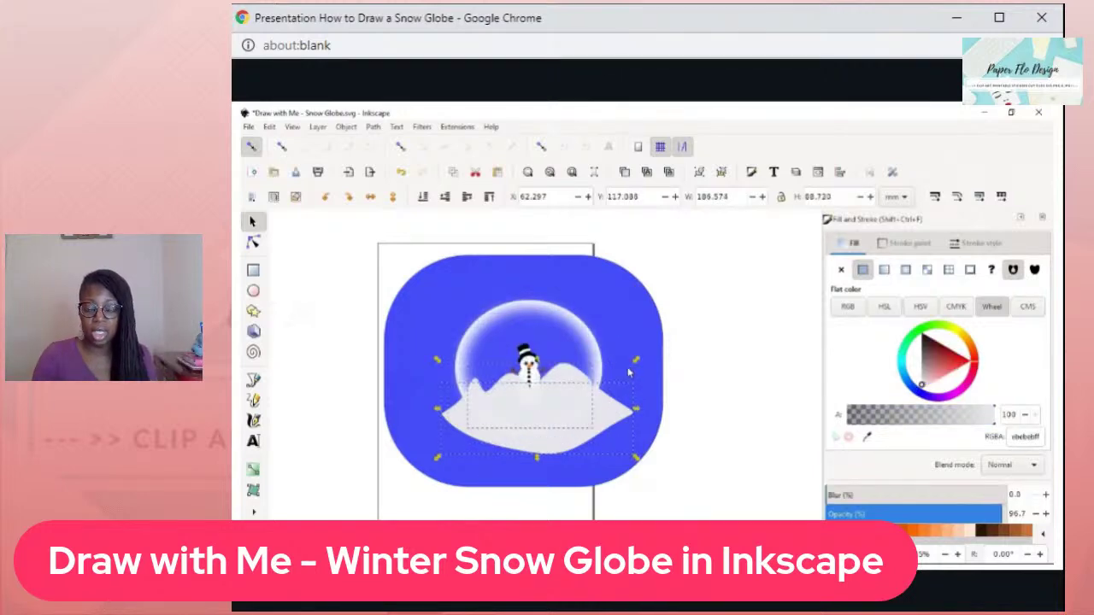
left_click(710, 357)
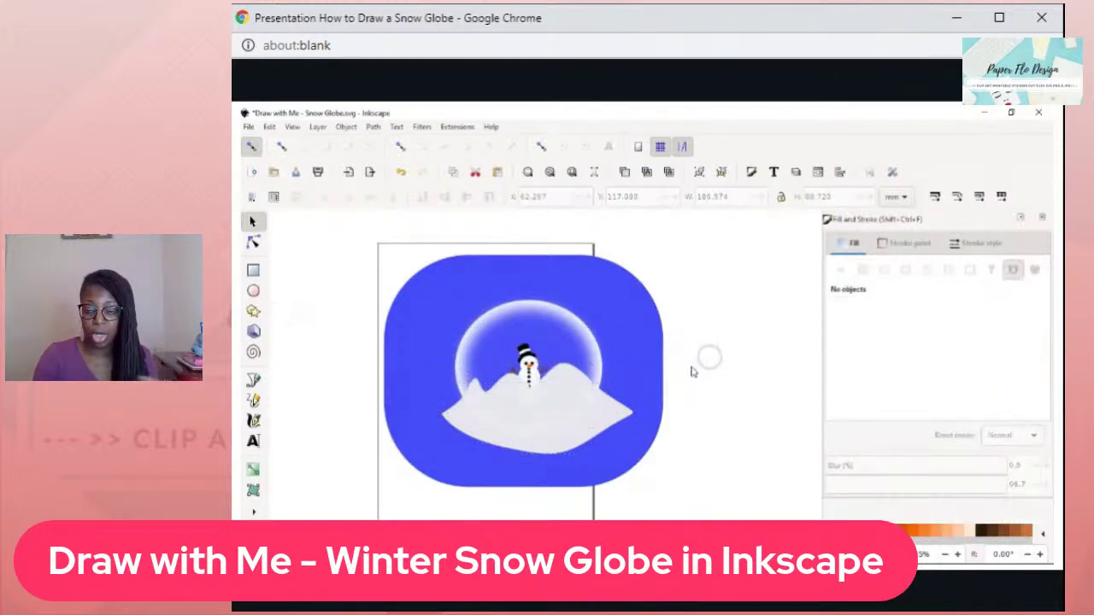
- Move the snow piece outside the globe away and delete it
left_click(583, 432)
left_click_drag(604, 425, 625, 482)
key("Delete")
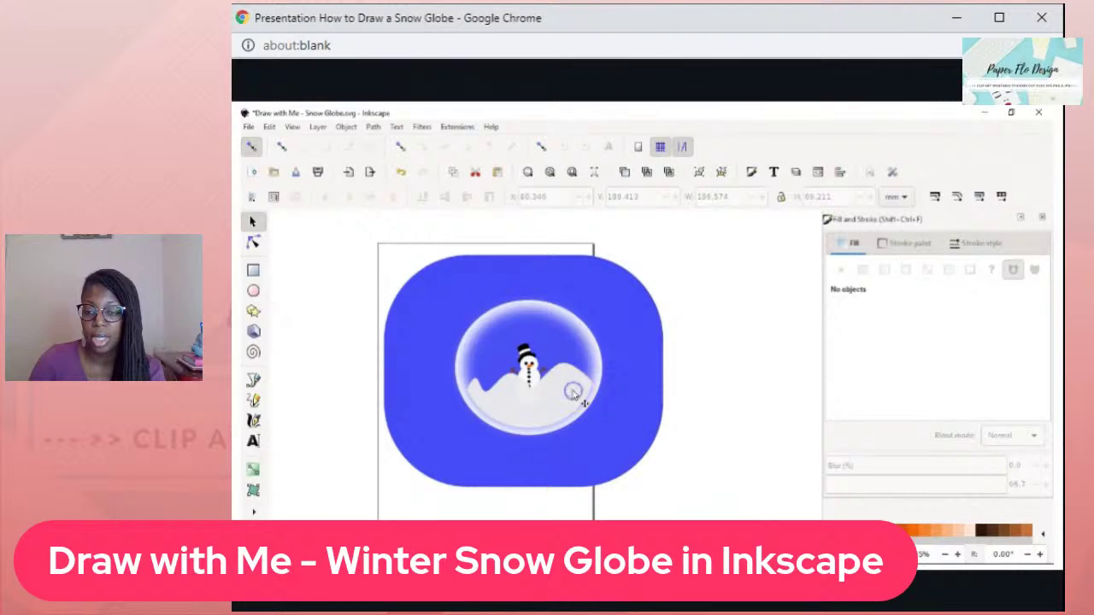
- Lower the remaining snow inside the globe so that it sits behind the snowman
left_click(574, 393)
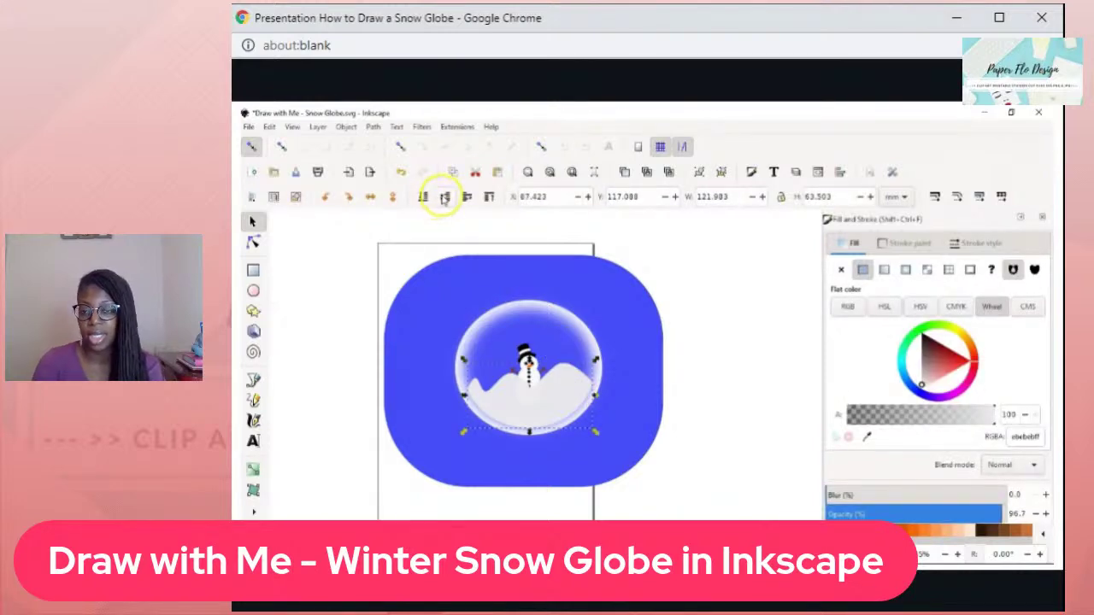
left_click(444, 197)
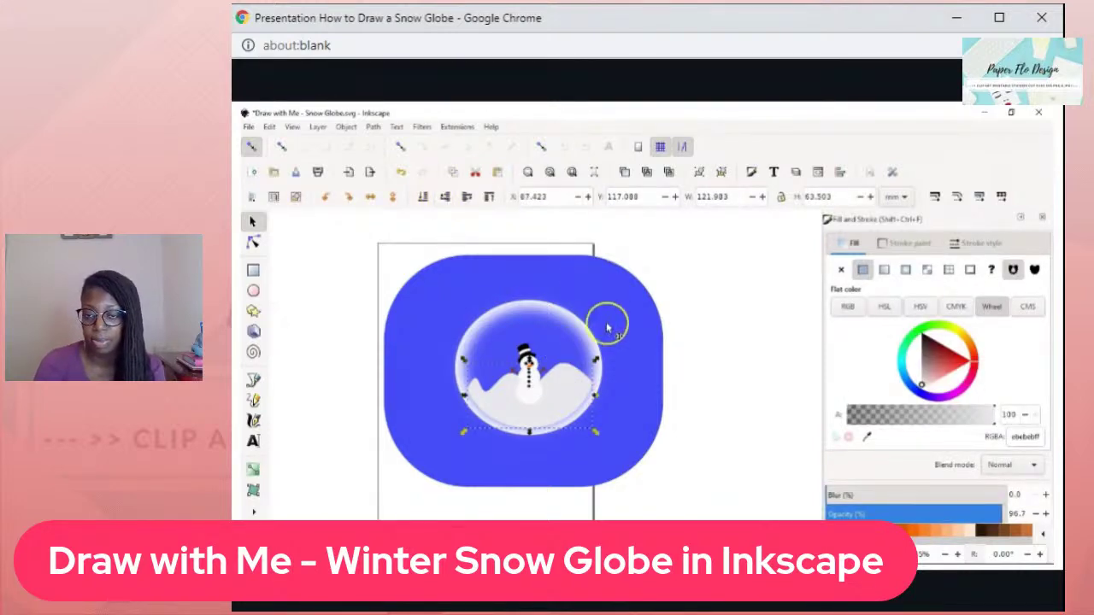
left_click(713, 335)
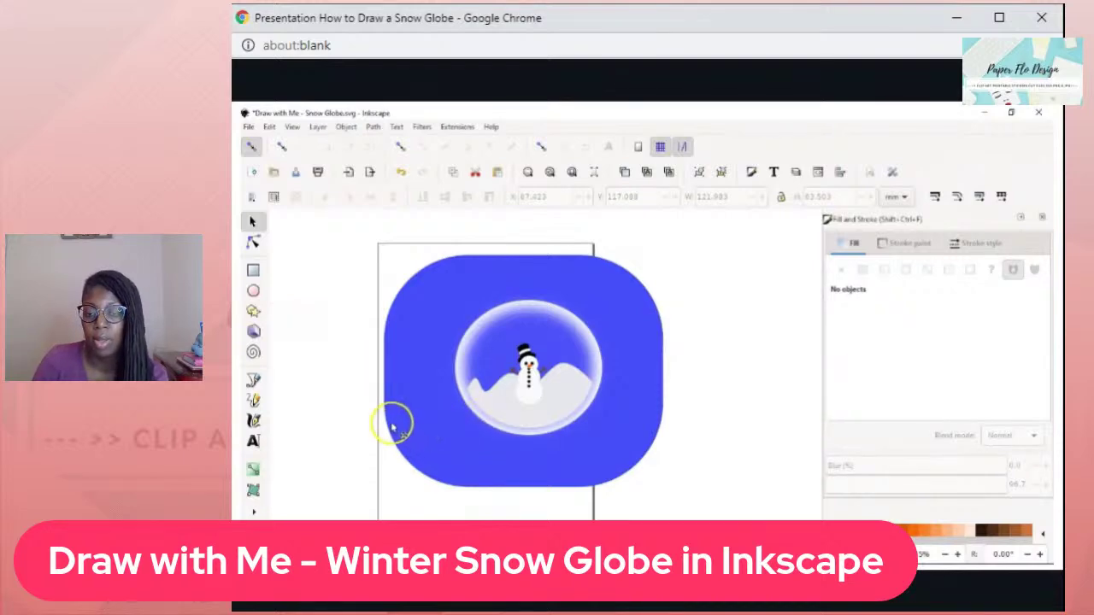
- Draw a rectangle for the globe's base in the empty area beside the blue background
key("r")
left_click_drag(694, 365, 783, 421)
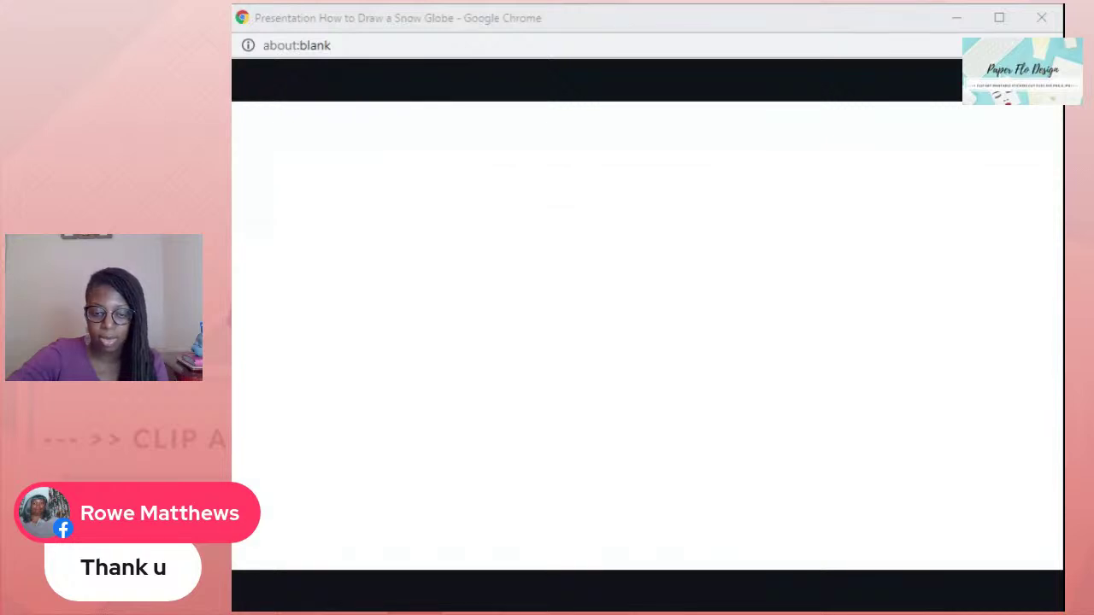
- Return to the drawing and move the gold base's upper corner nodes slightly down against the globe's lower edge
key("alt+Tab")
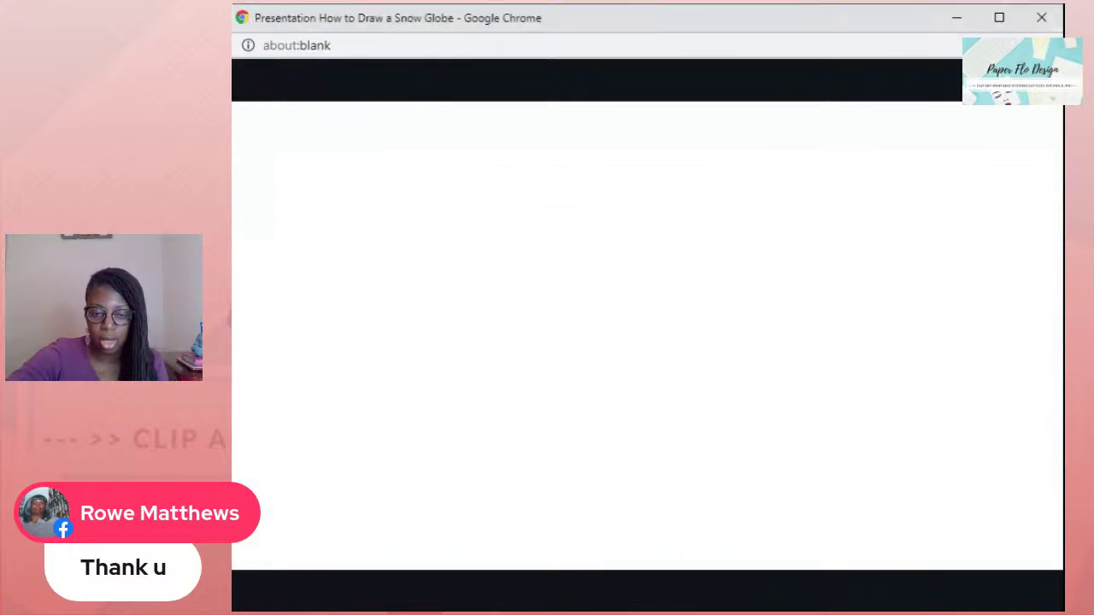
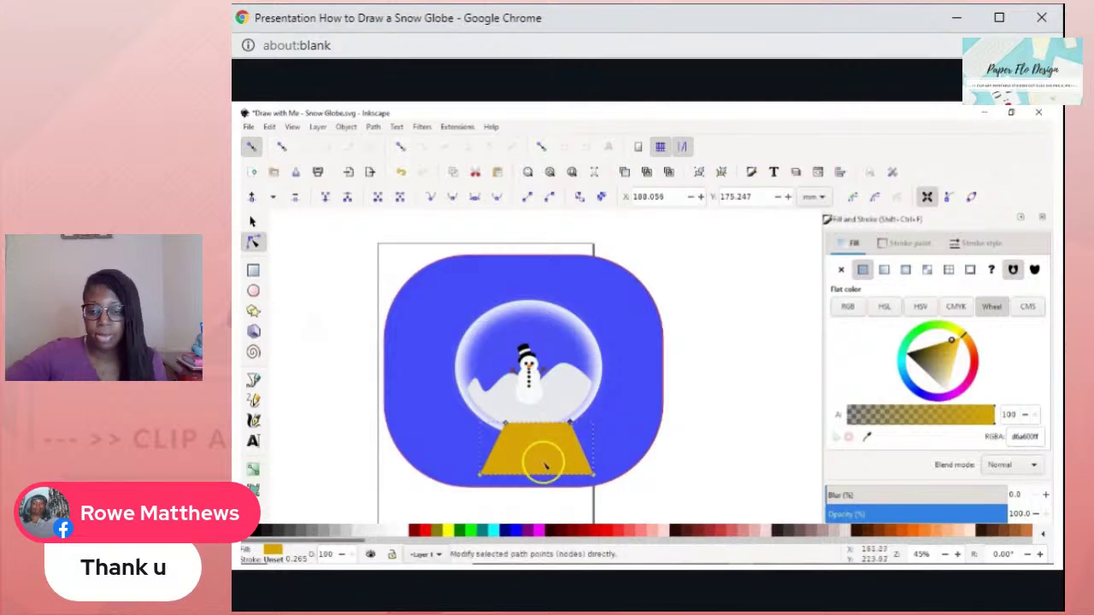
left_click_drag(507, 423, 566, 426)
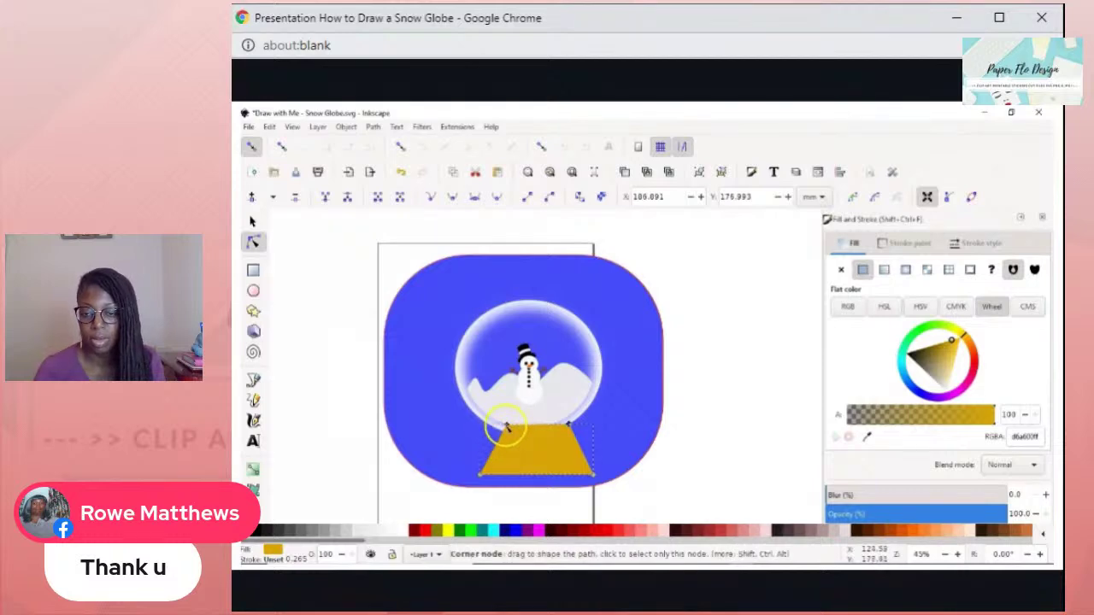
- Select the gold base's two upper corner nodes, show the Align and Distribute options, and save the drawing
left_click(505, 425)
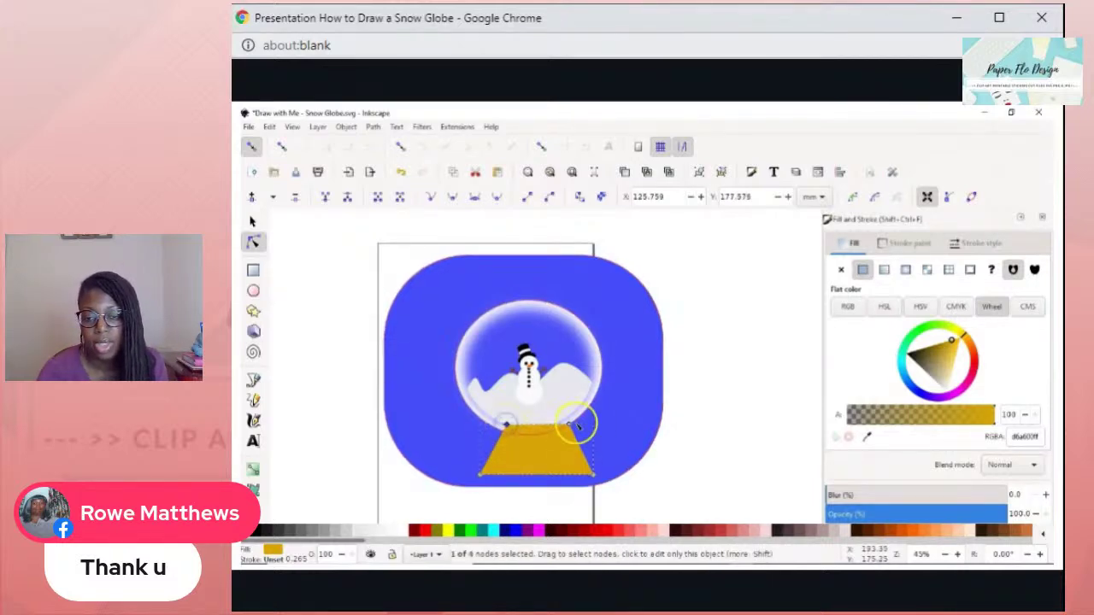
left_click(568, 425, "shift")
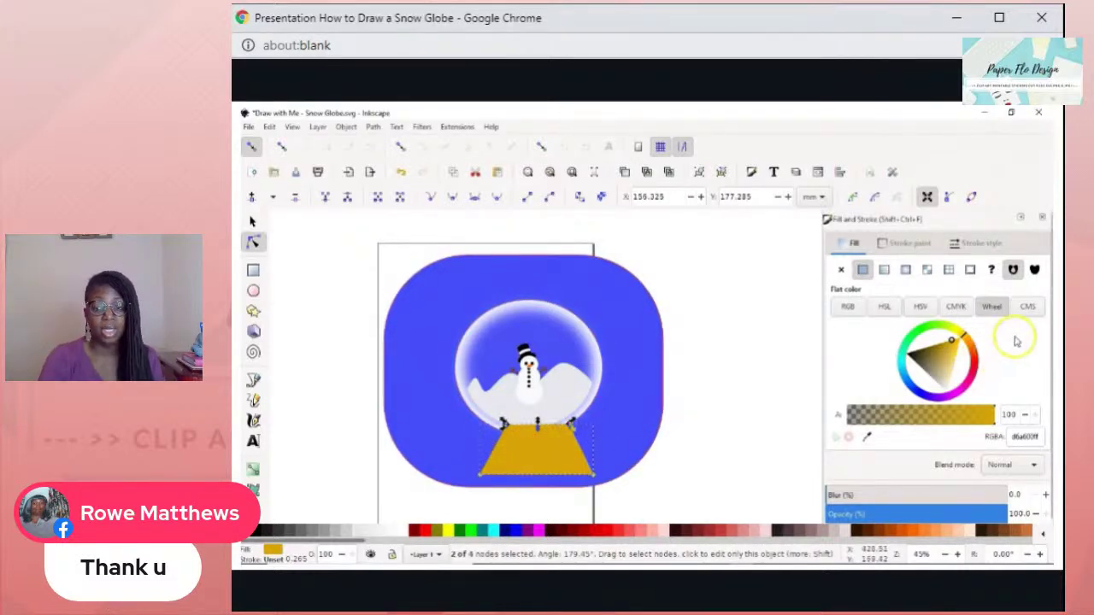
scroll(998, 389, "down", 1)
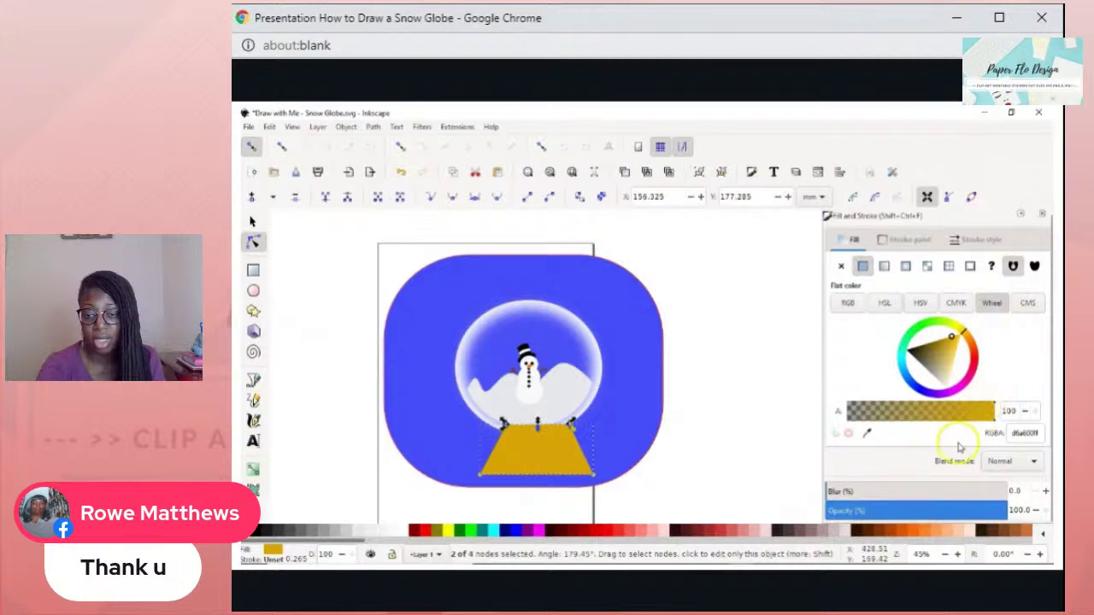
key("ctrl+shift+a")
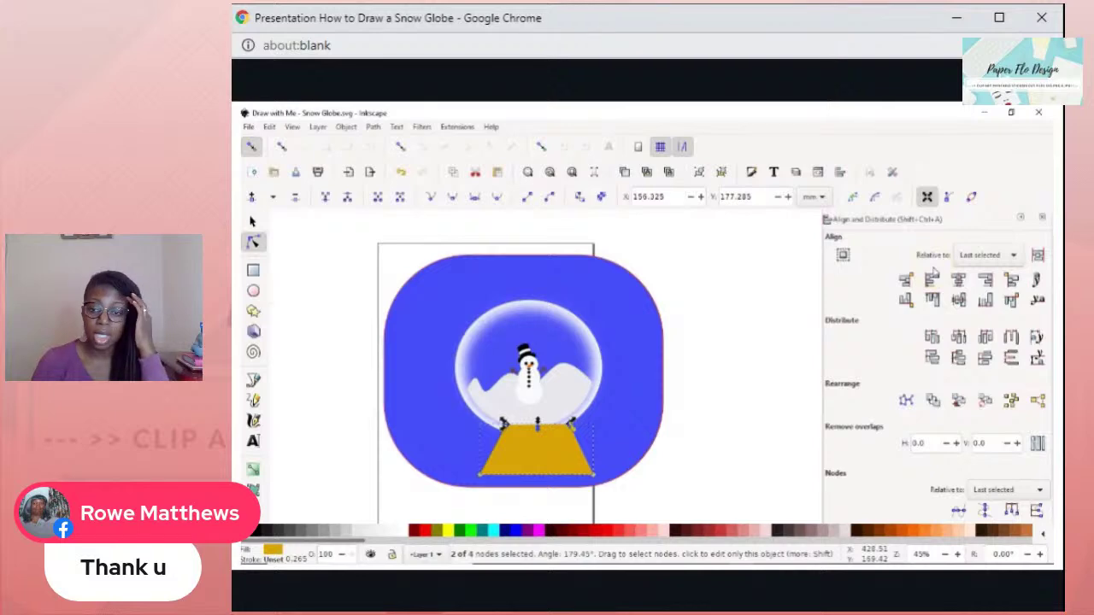
key("ctrl+s")
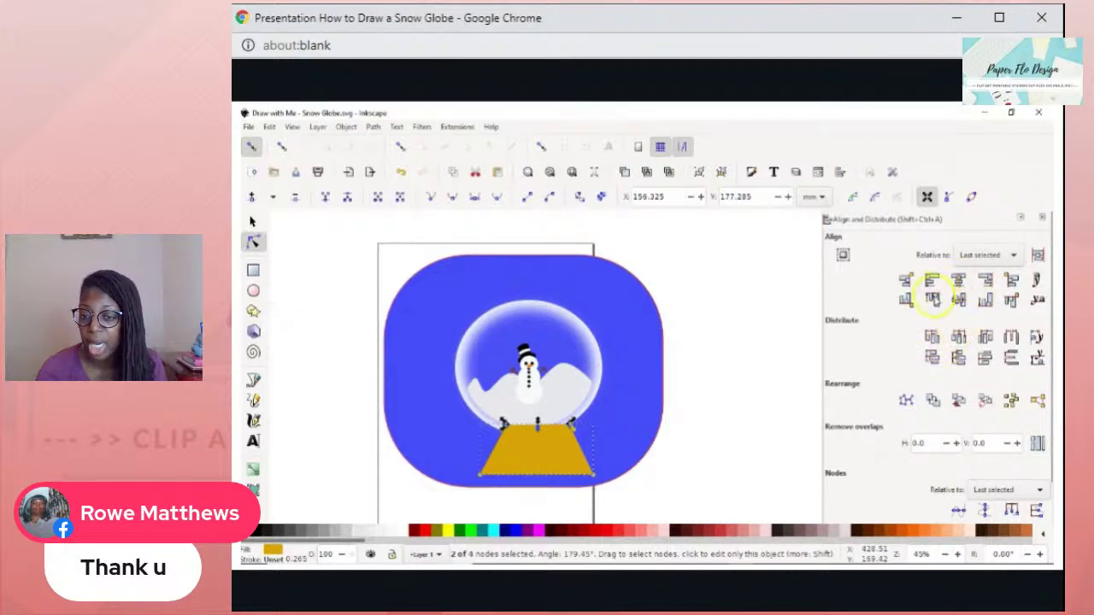
left_click(932, 299)
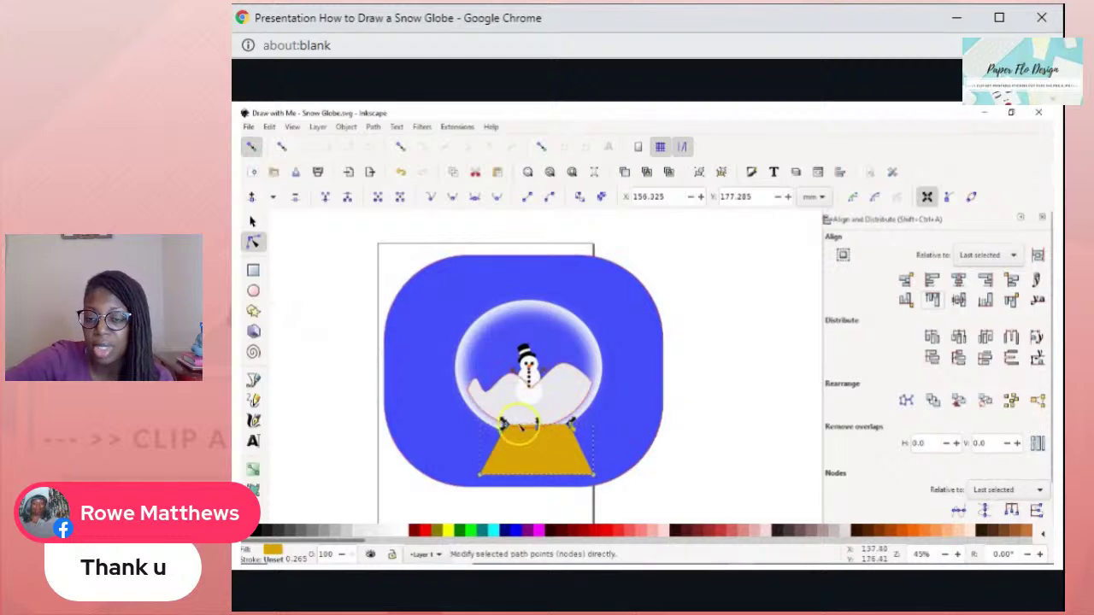
- Enlarge the gold base to about 152 mm wide and 58 mm high, overlapping the globe's lower part
key("s")
mouse_move(541, 464)
left_mouse_down()
mouse_move(515, 463)
mouse_move(531, 450)
mouse_move(608, 442)
mouse_move(535, 454)
left_mouse_up()
left_click_drag(454, 439, 448, 443)
mouse_move(543, 440)
left_mouse_down()
mouse_move(555, 452)
mouse_move(544, 453)
mouse_move(549, 444)
mouse_move(530, 471)
mouse_move(533, 454)
left_mouse_up()
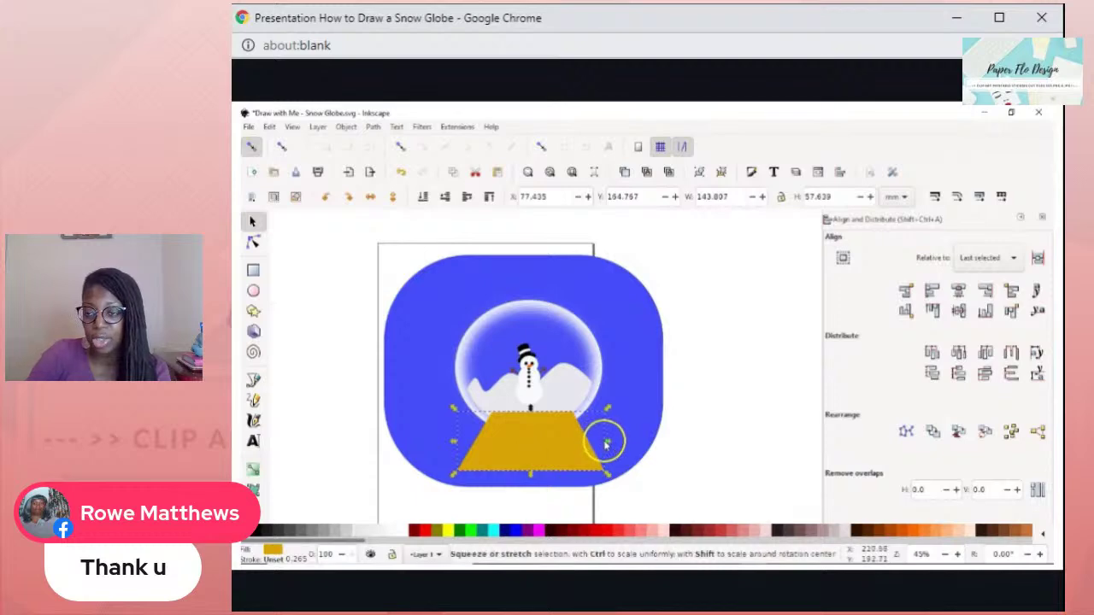
left_click_drag(605, 443, 613, 441)
left_click(547, 447)
left_click_drag(547, 446, 543, 449)
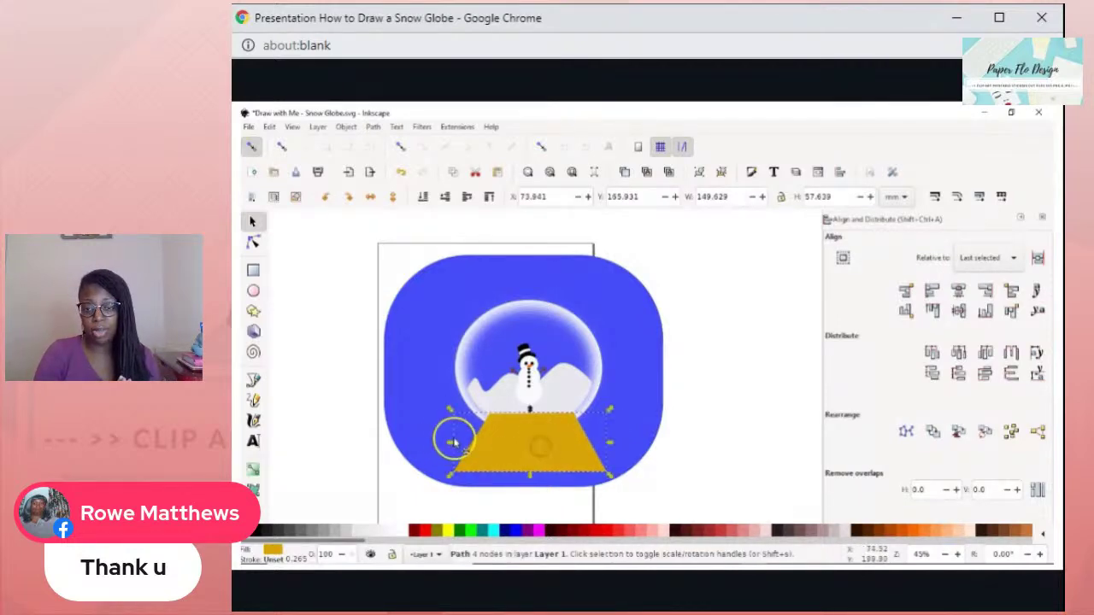
left_click_drag(450, 445, 502, 447)
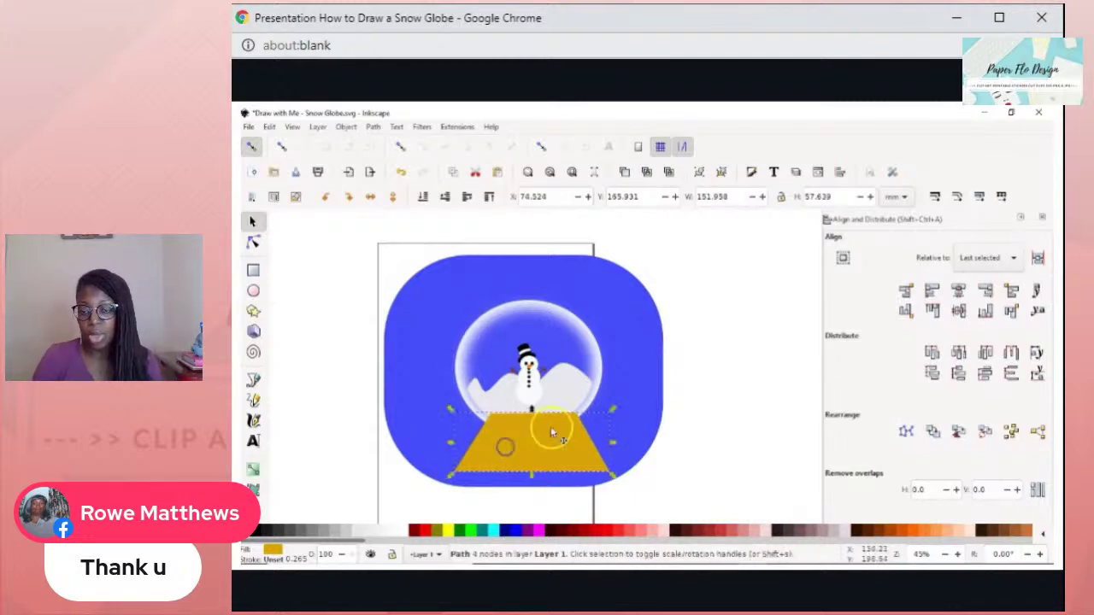
- Center the gold base horizontally on the globe ellipse, relative to the last selected object
left_click(602, 376, "shift")
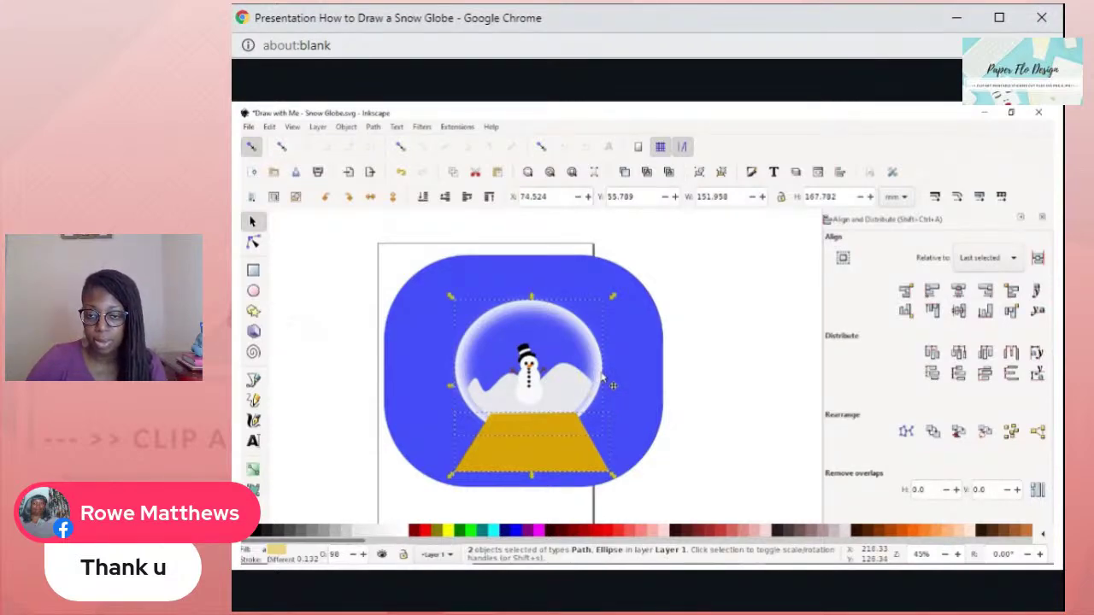
left_click(960, 290)
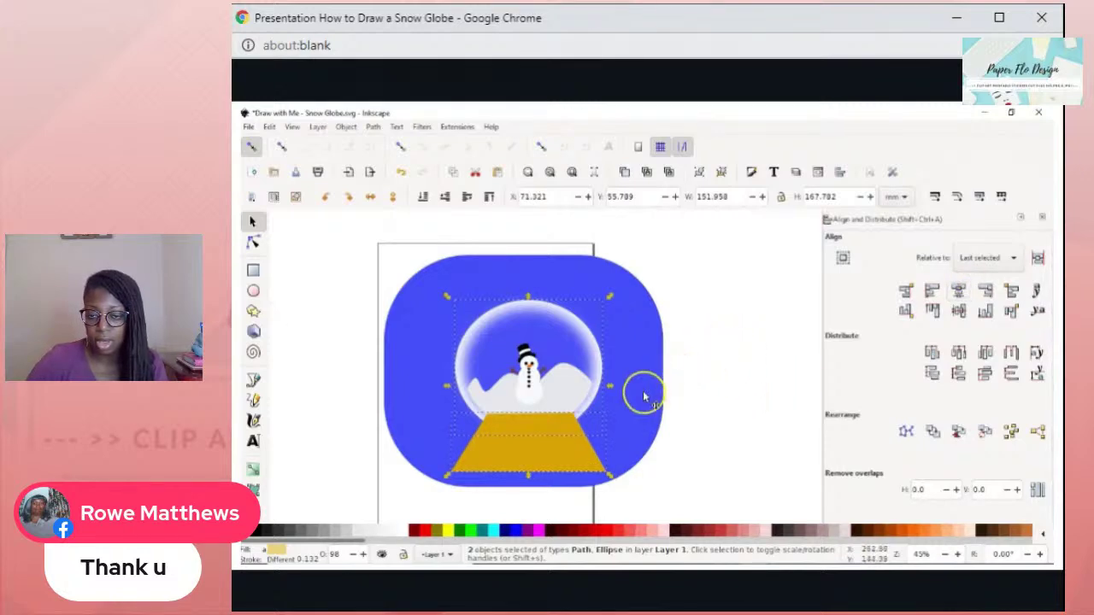
left_click(707, 342)
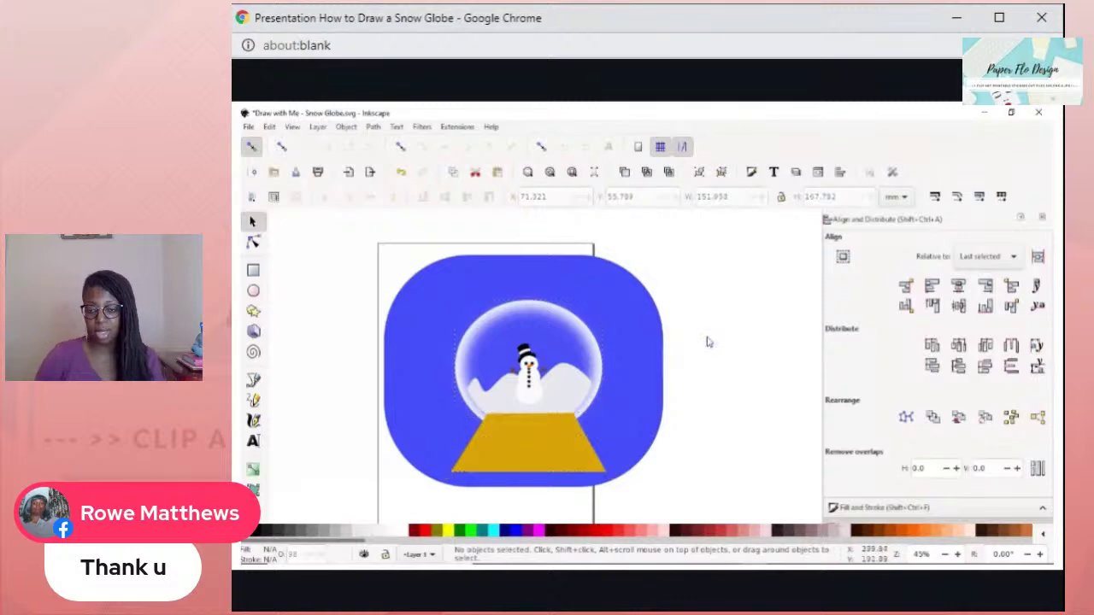
- Divide the gold base with a duplicate of the globe ellipse and move the cut-off upper piece away
left_click(605, 380)
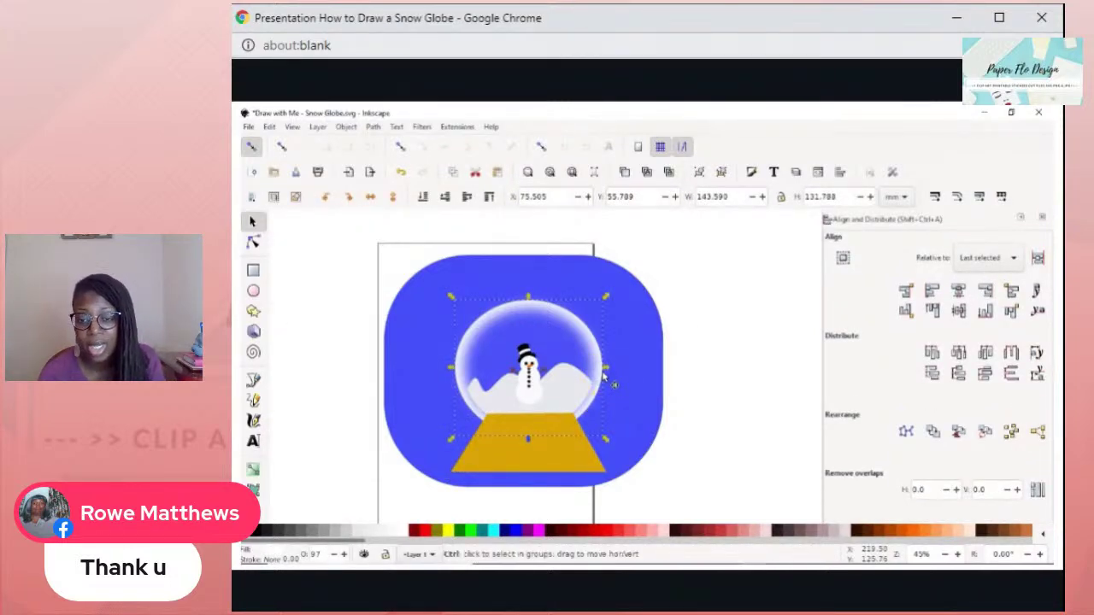
key("ctrl+d")
left_click(568, 453, "shift")
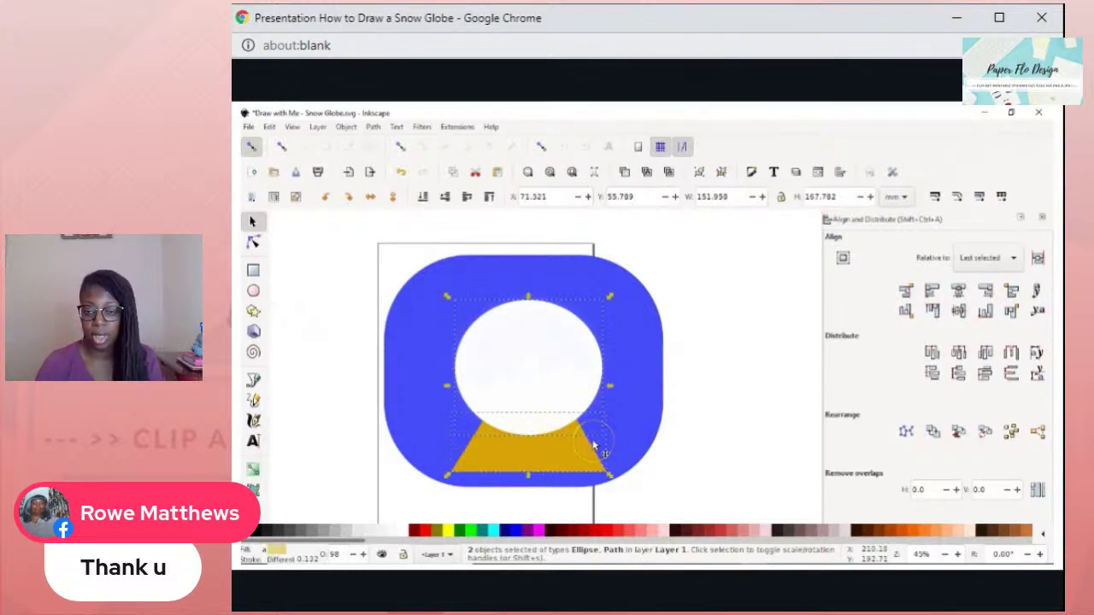
key("ctrl+slash")
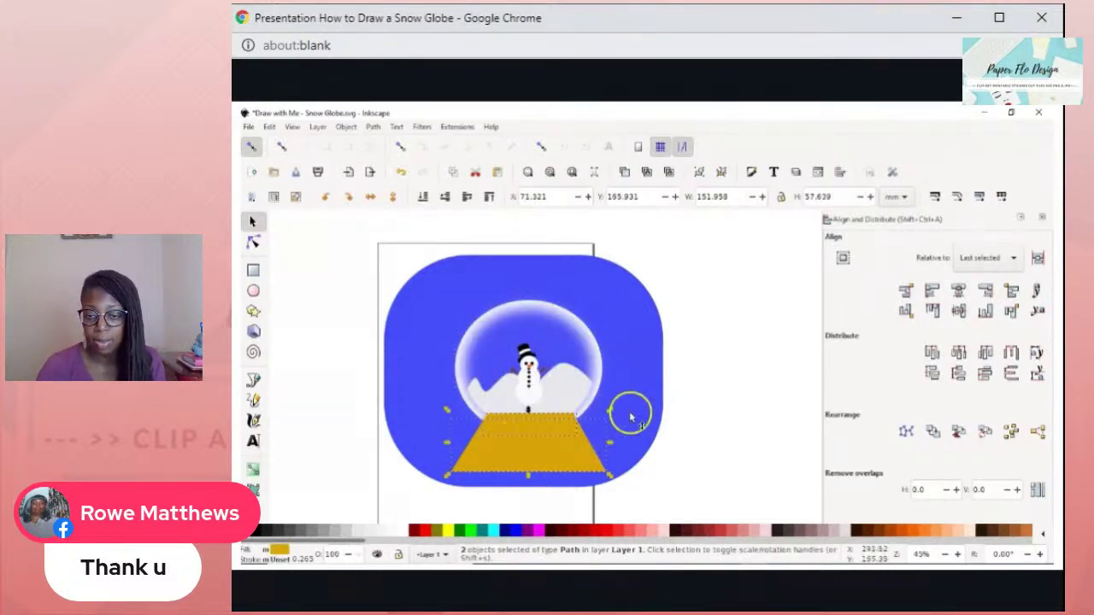
left_click(703, 389)
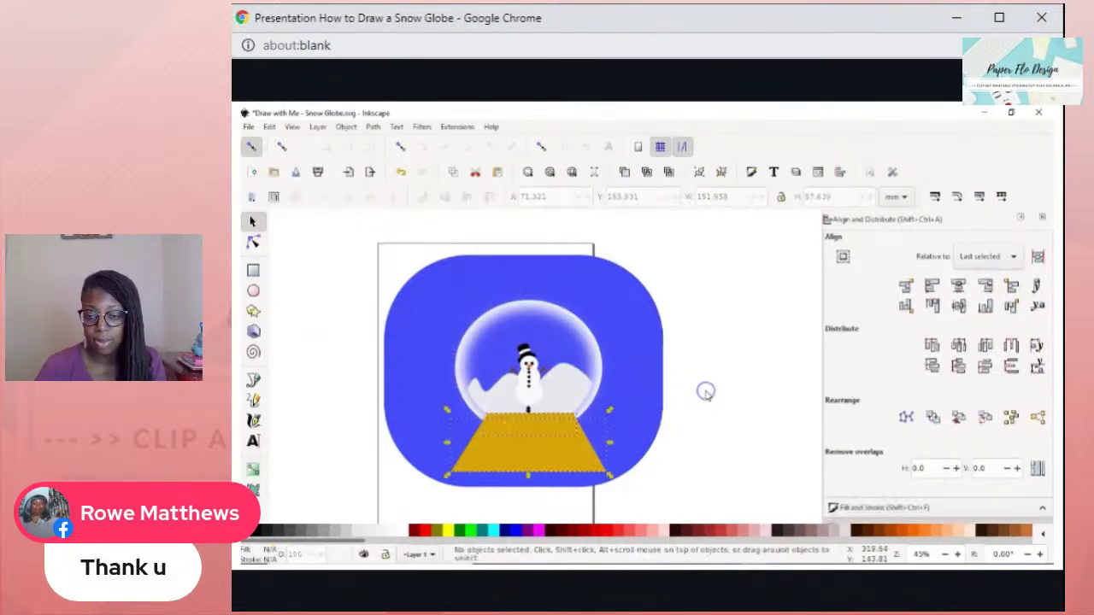
left_click(541, 426)
left_click_drag(541, 425, 669, 371)
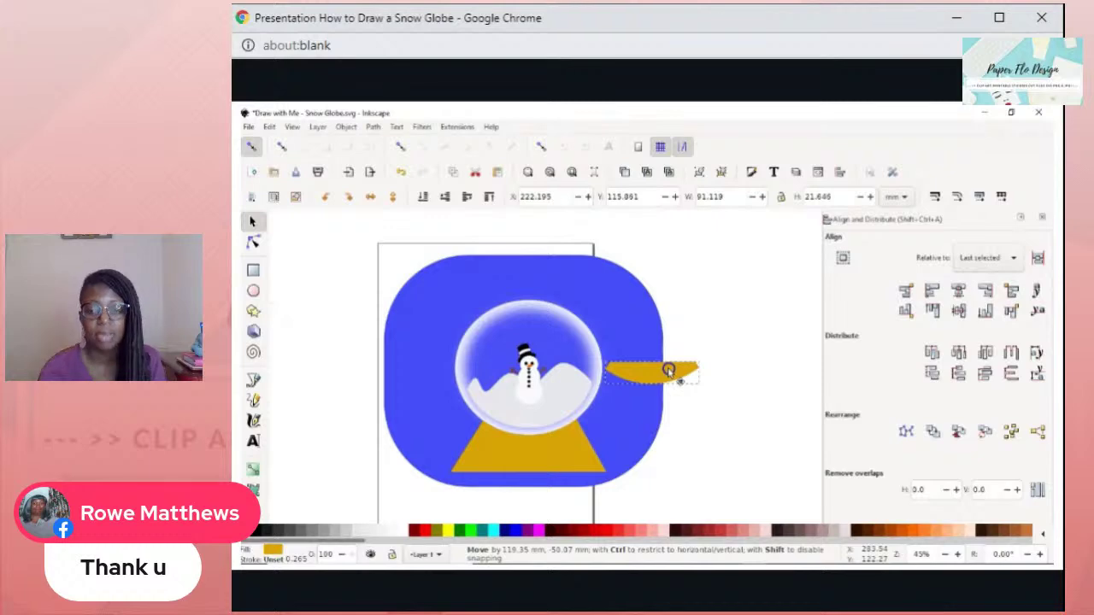
left_click_drag(669, 371, 669, 370)
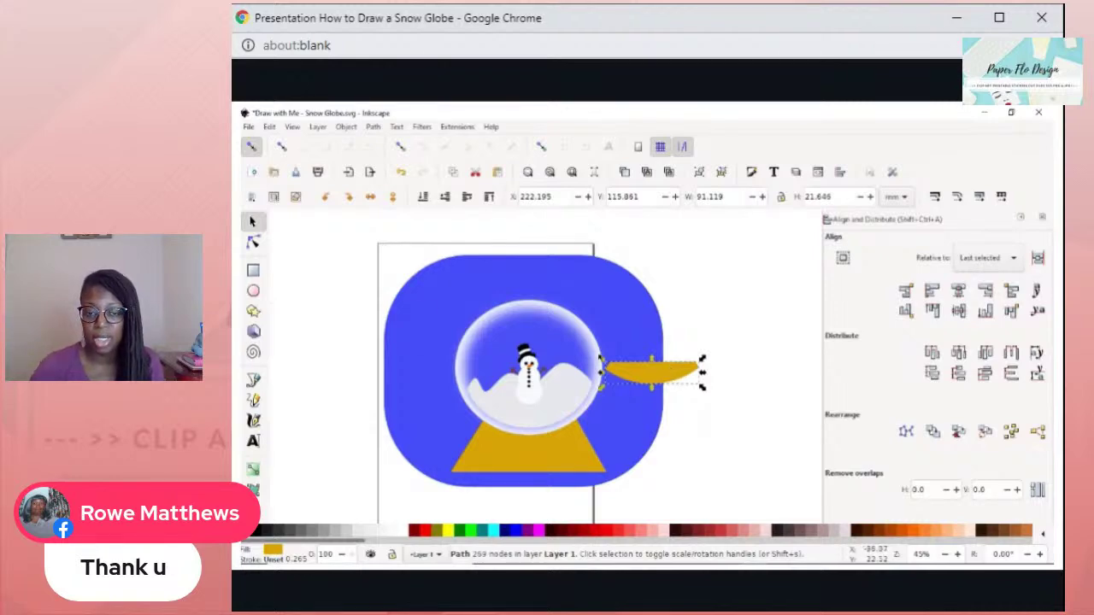
- Undo the division of the gold base and remove the duplicate globe ellipse
left_click(401, 173)
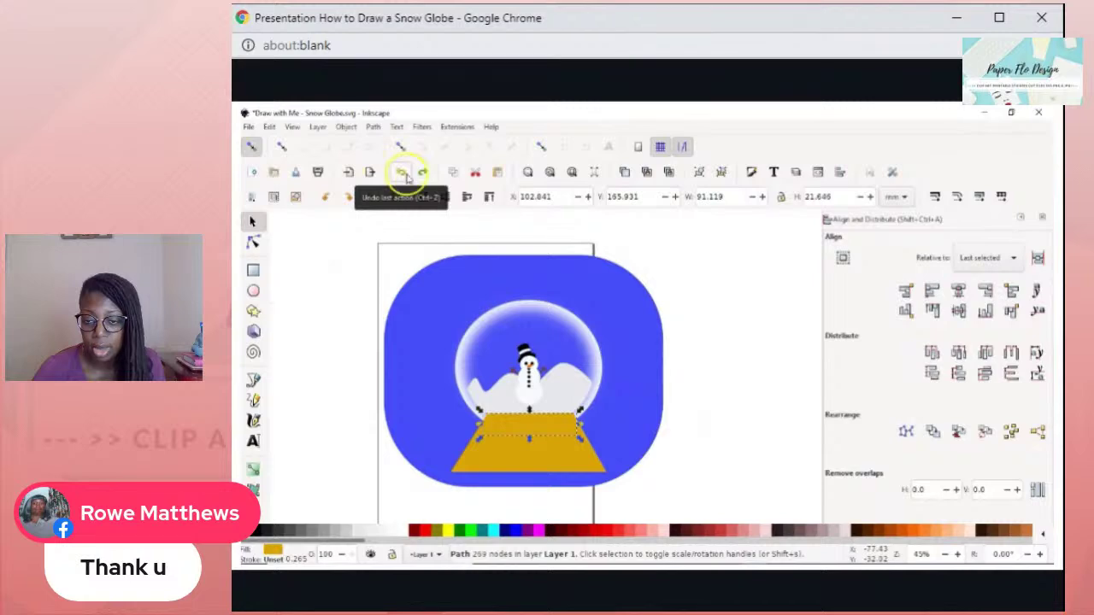
left_click(447, 258)
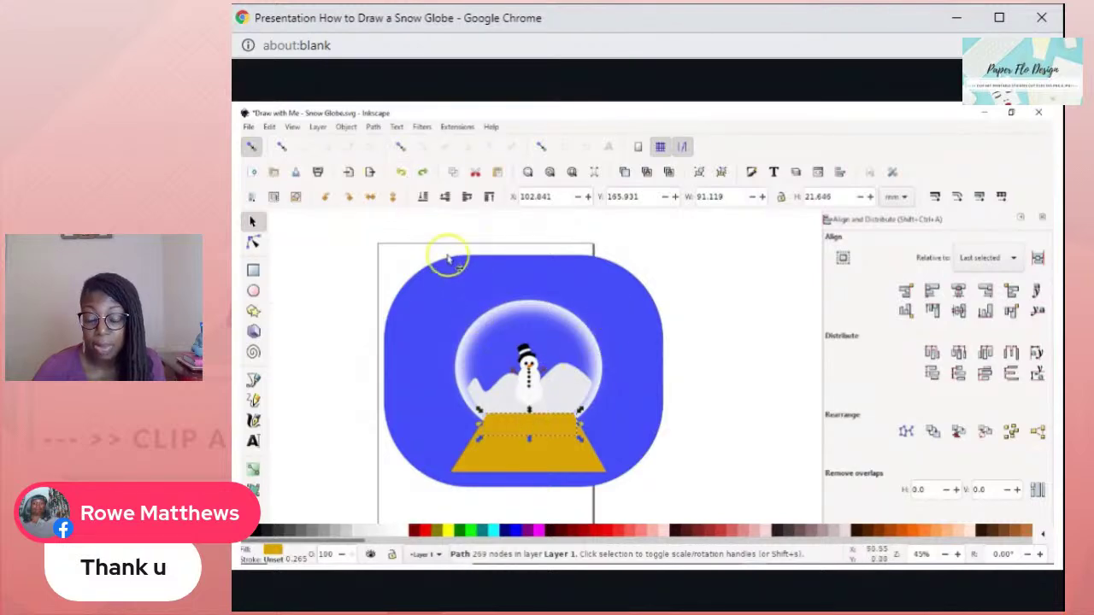
left_click(401, 173)
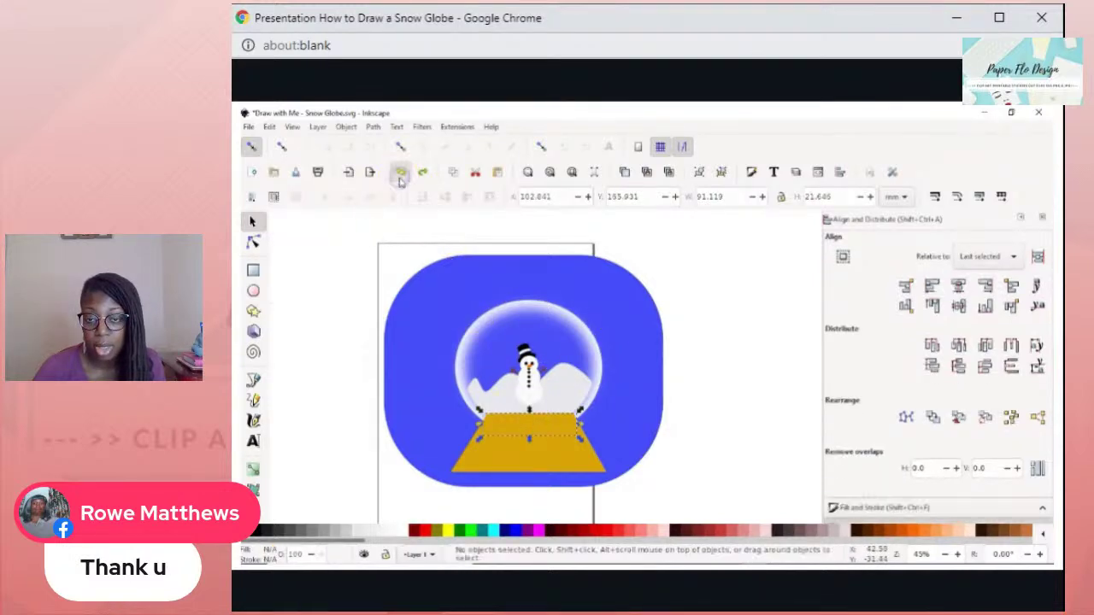
left_click(550, 395)
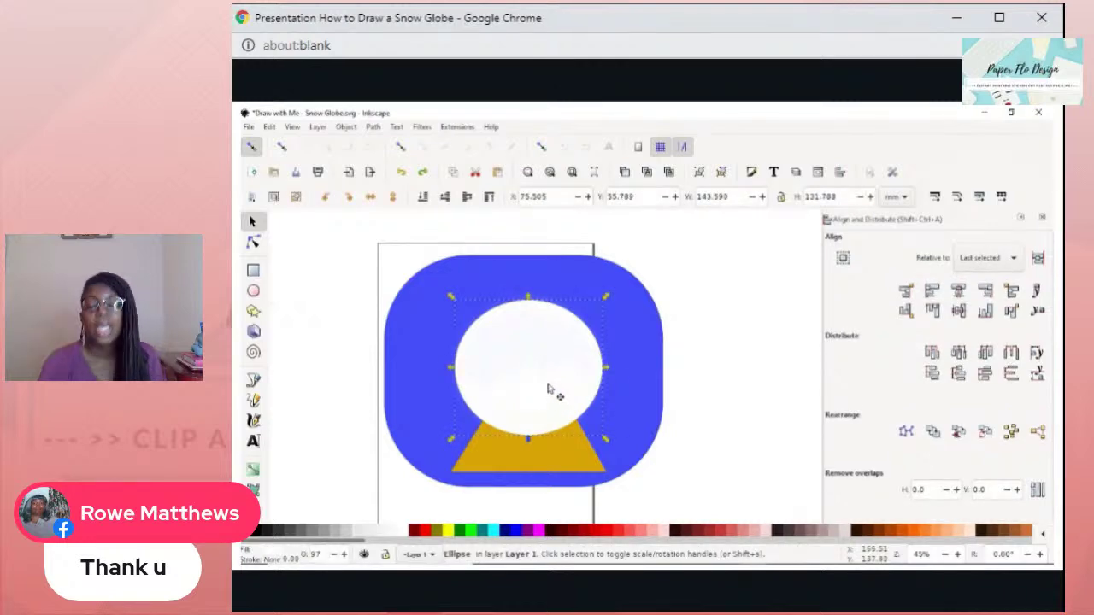
left_click(552, 386)
key("ctrl+shift+z")
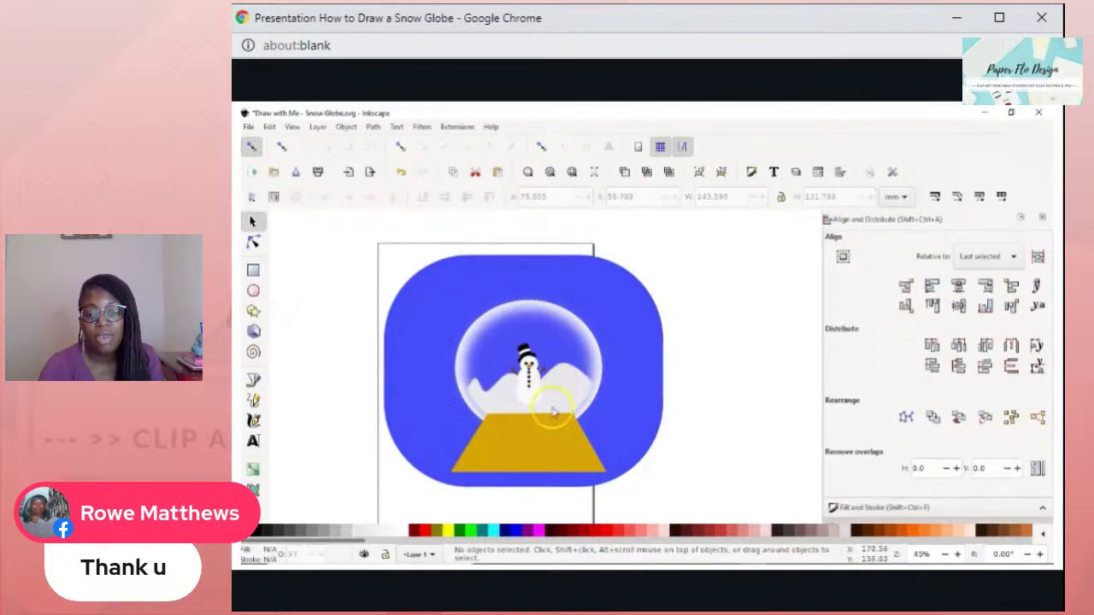
- Curve the gold base's upper edge downward along the globe's outline and bow its lower edge downward
left_click(536, 430)
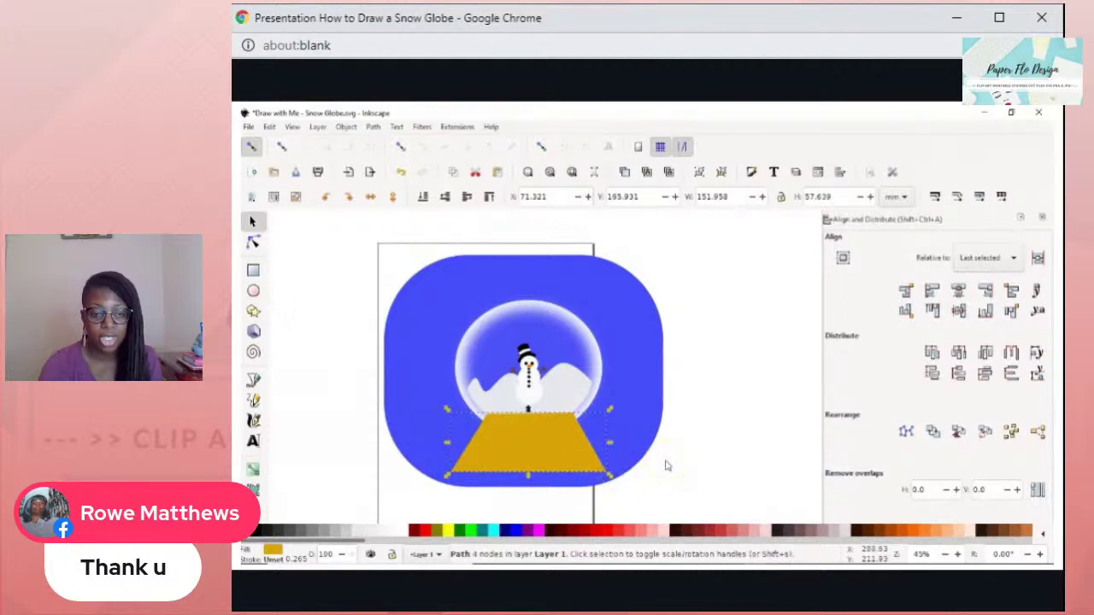
left_click(531, 427)
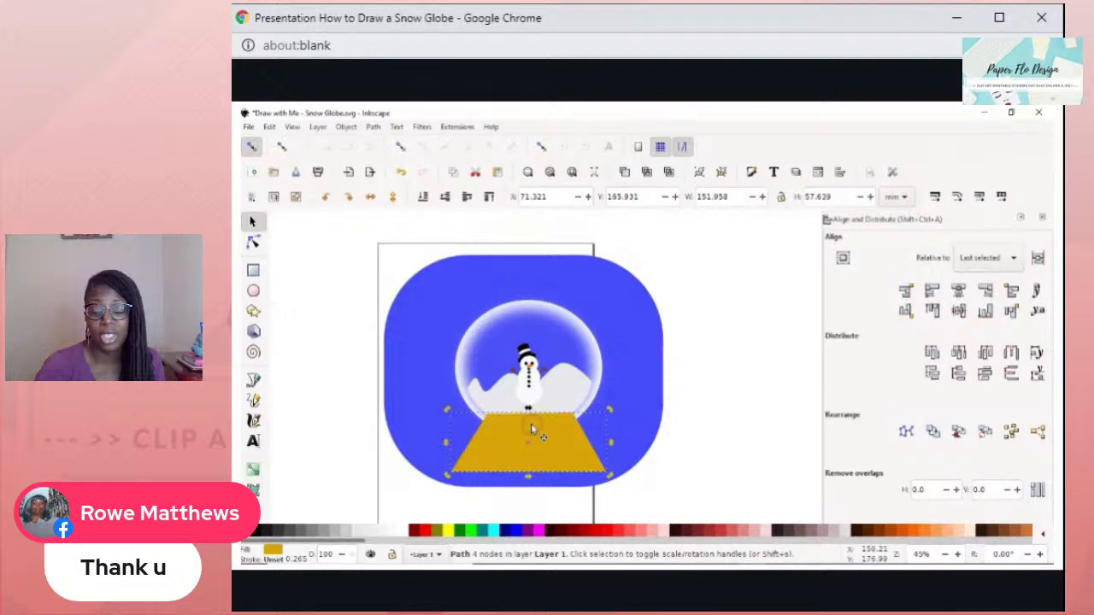
left_click(531, 426)
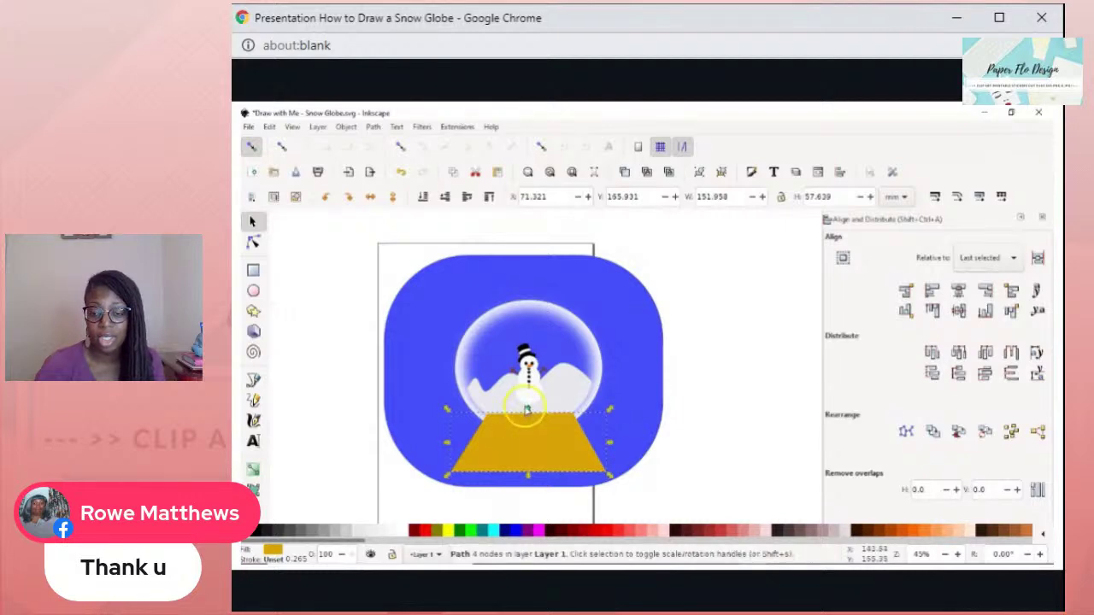
double_click(533, 426)
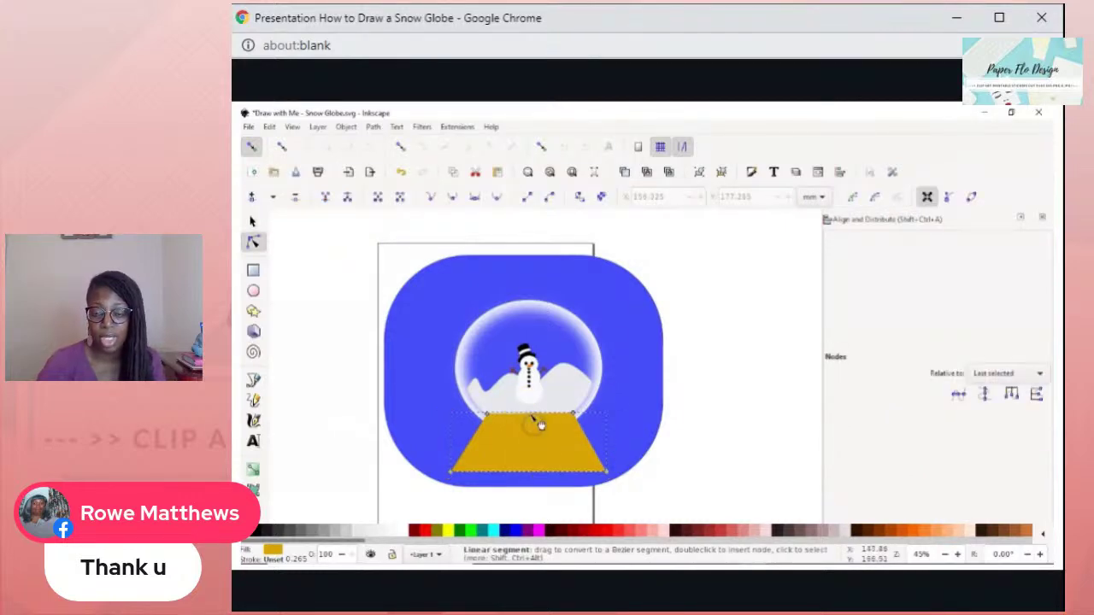
left_click(537, 426)
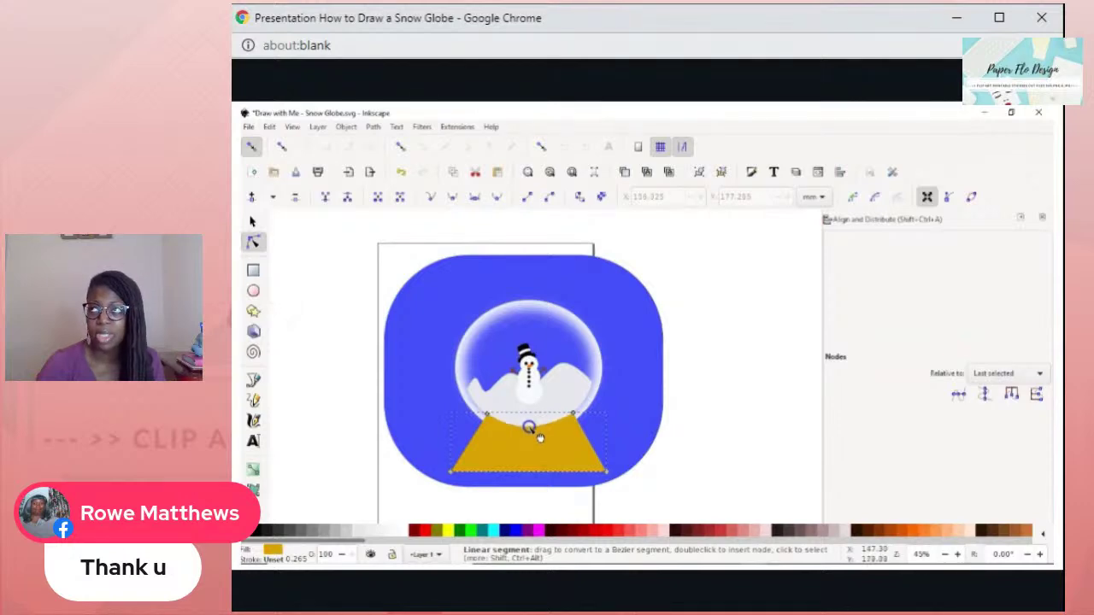
key("shift+u")
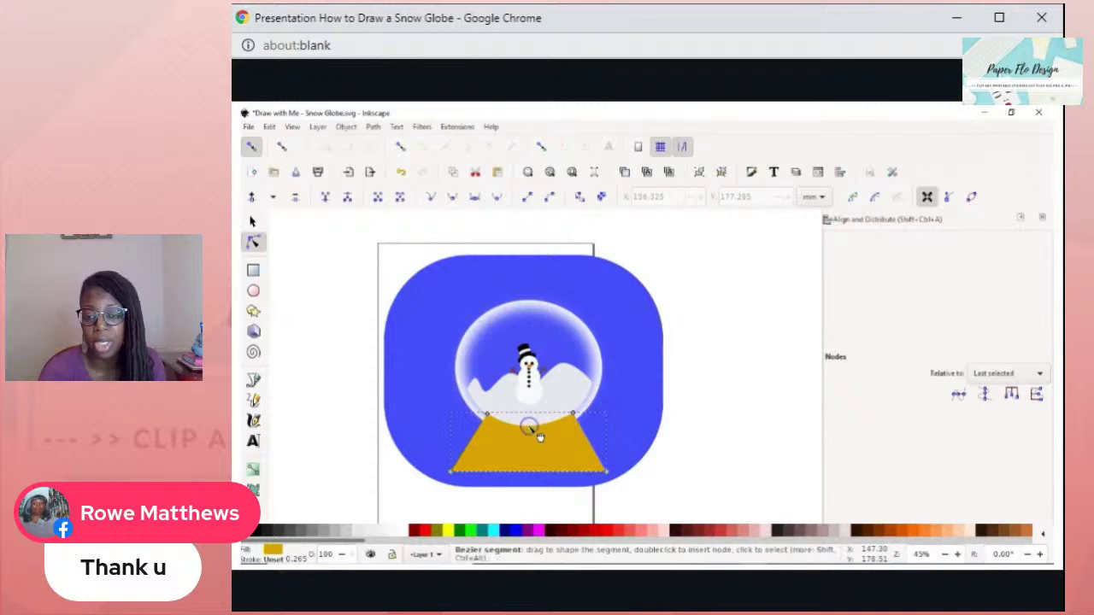
left_click(579, 418)
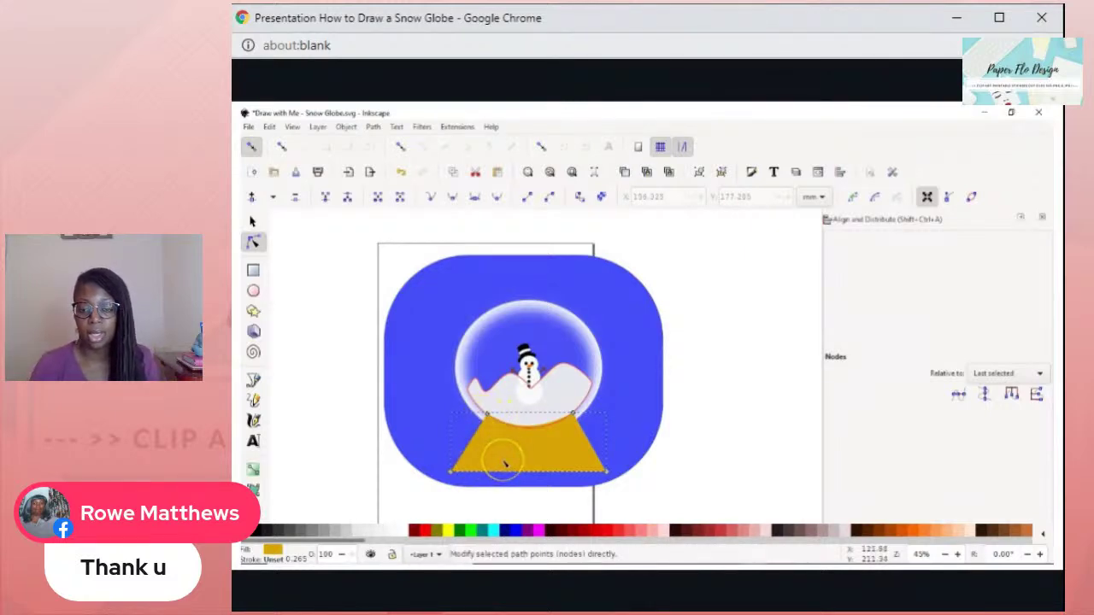
left_click_drag(527, 471, 537, 497)
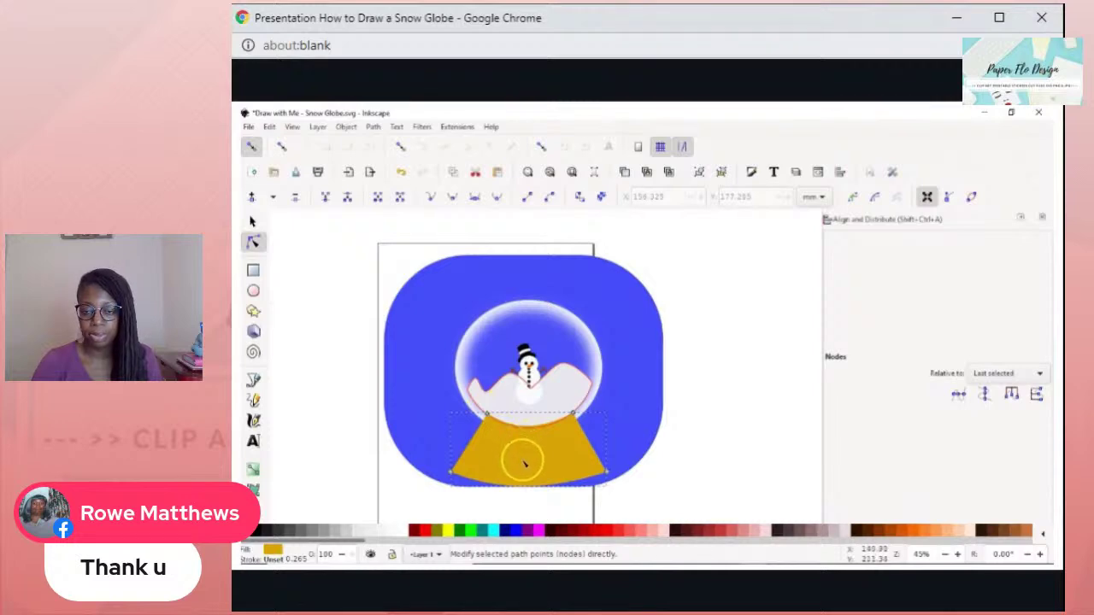
- Enlarge the gold base to about 175 mm wide and 83 mm high and position it lower against the globe's bottom
key("s")
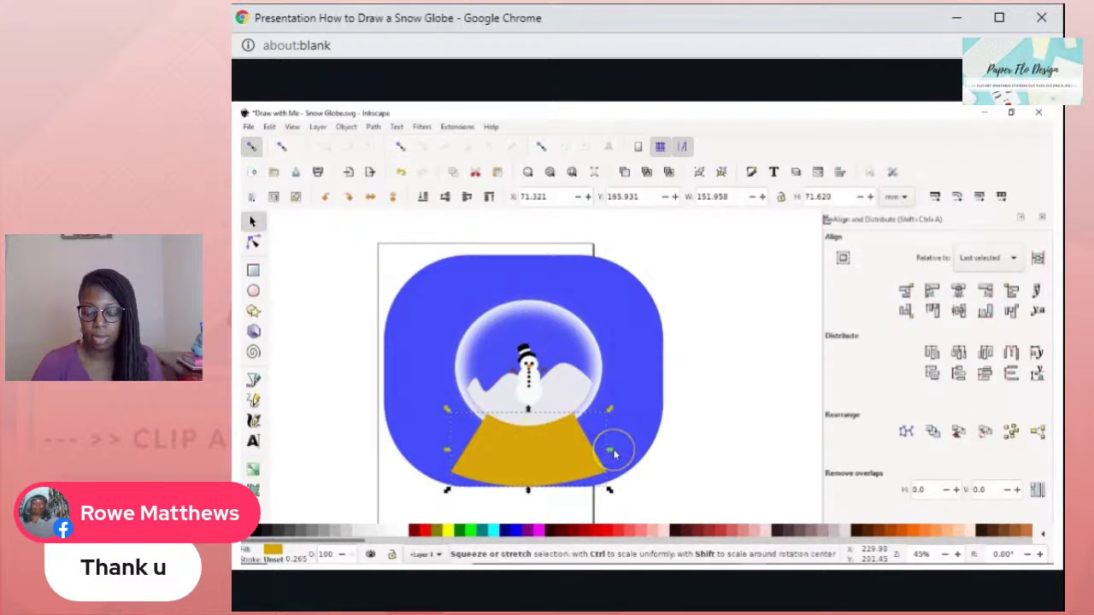
left_click_drag(613, 454, 626, 454)
left_click(576, 450)
left_click_drag(547, 471, 549, 482)
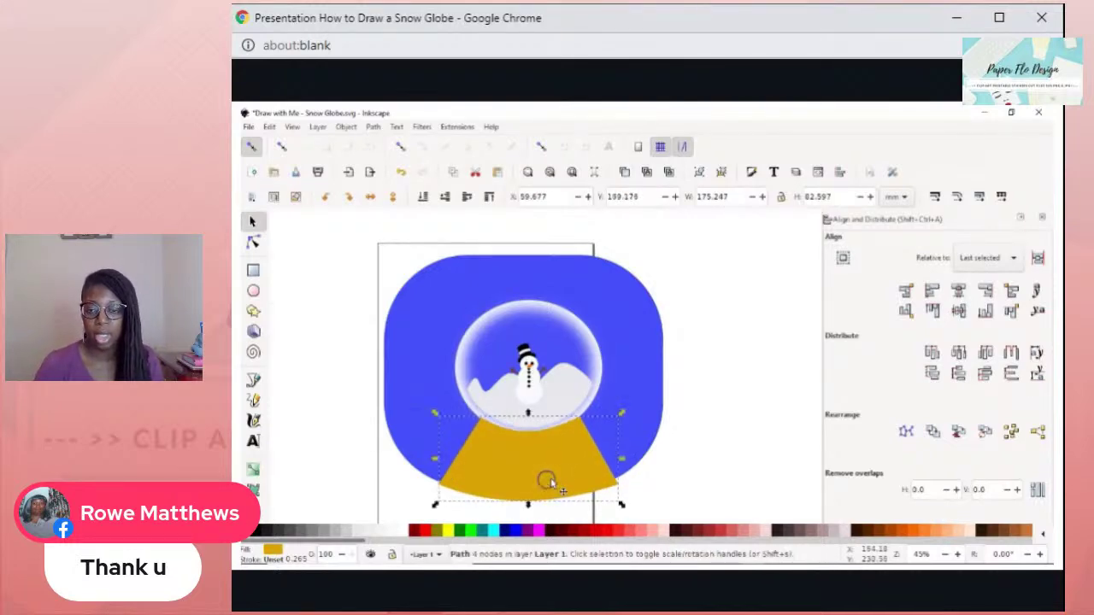
left_click(710, 398)
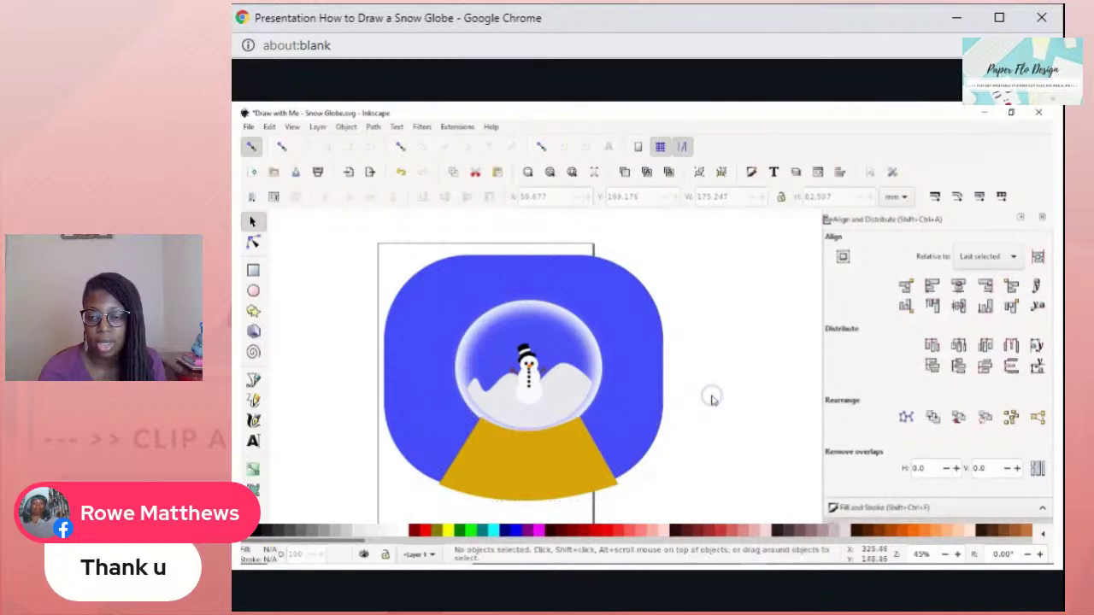
left_click(520, 450)
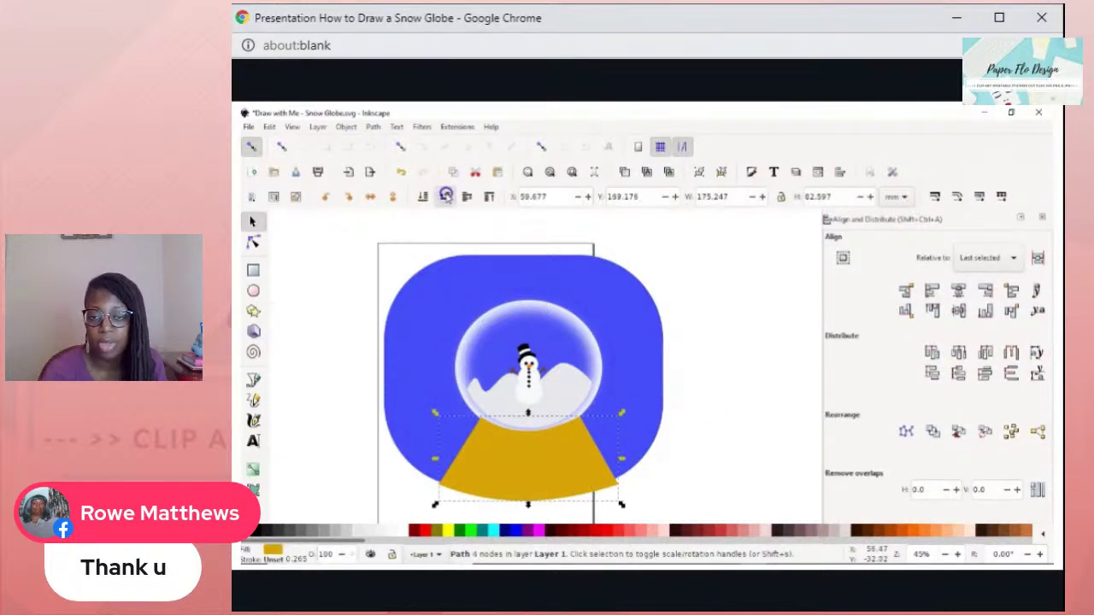
left_click(445, 195)
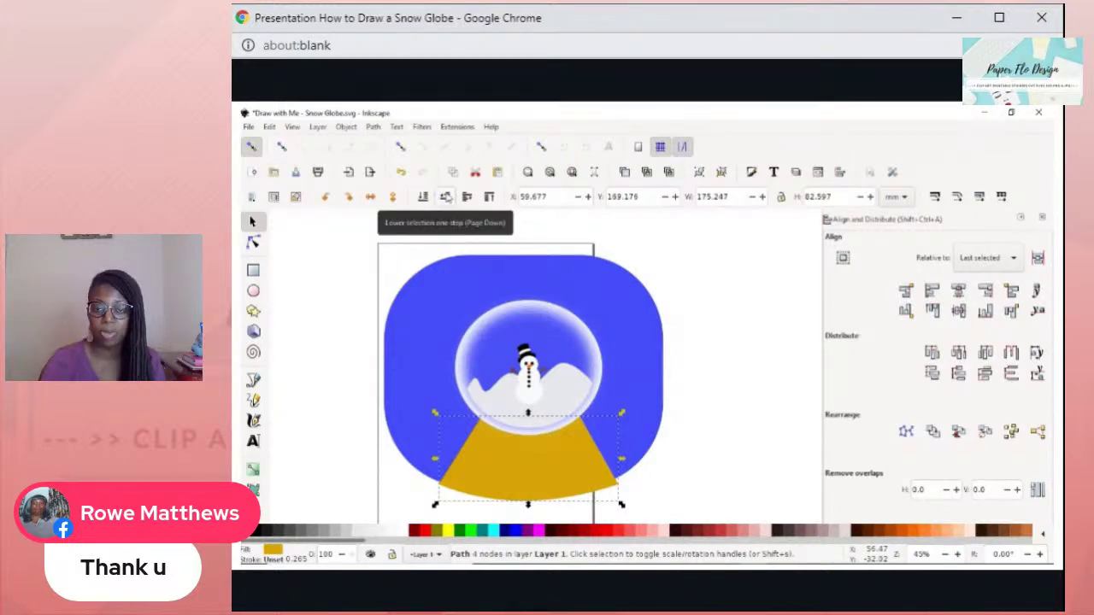
left_click(469, 196)
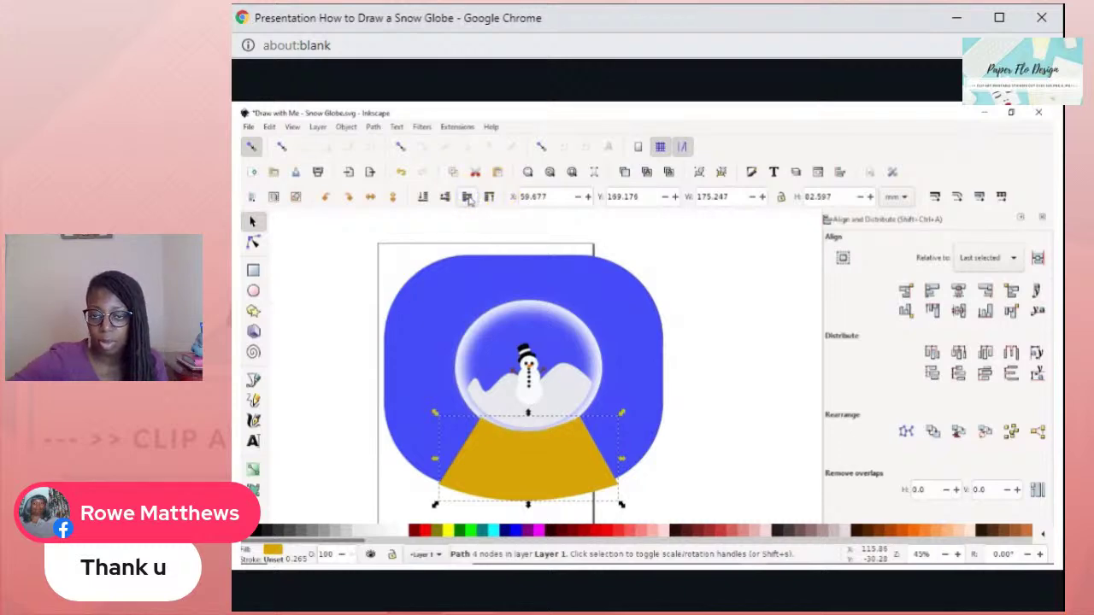
left_click(401, 172)
left_click(401, 173)
left_click(401, 173)
left_click(401, 173)
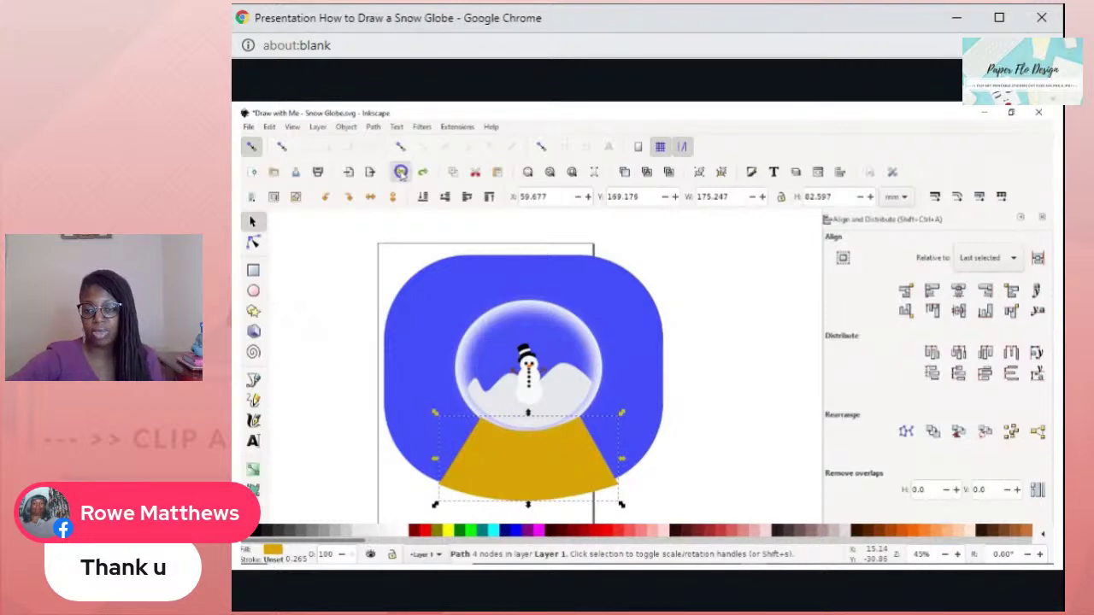
left_click(401, 172)
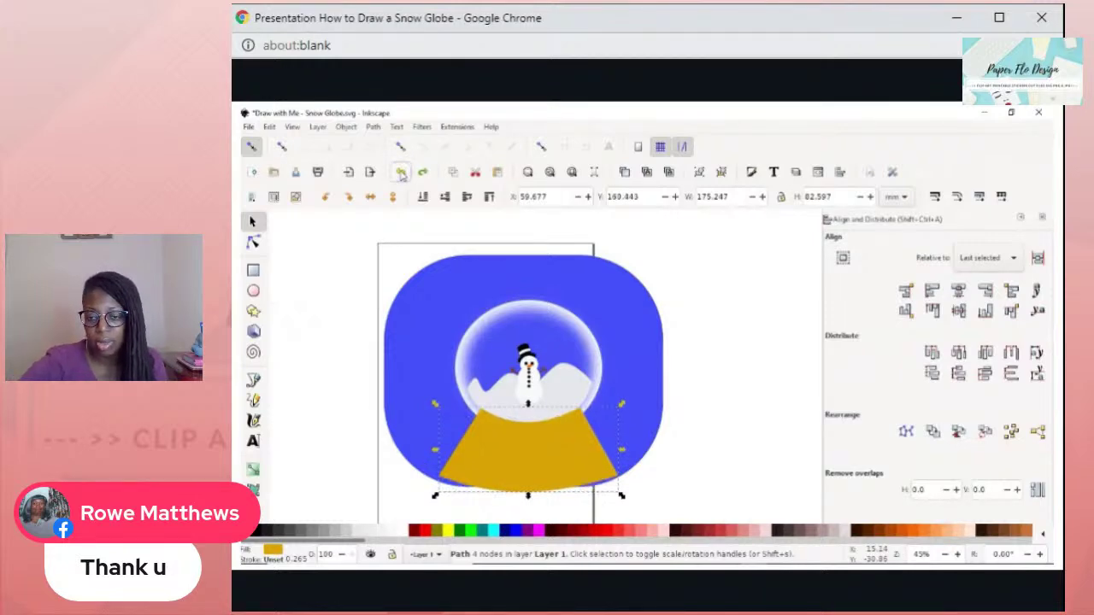
left_click(422, 173)
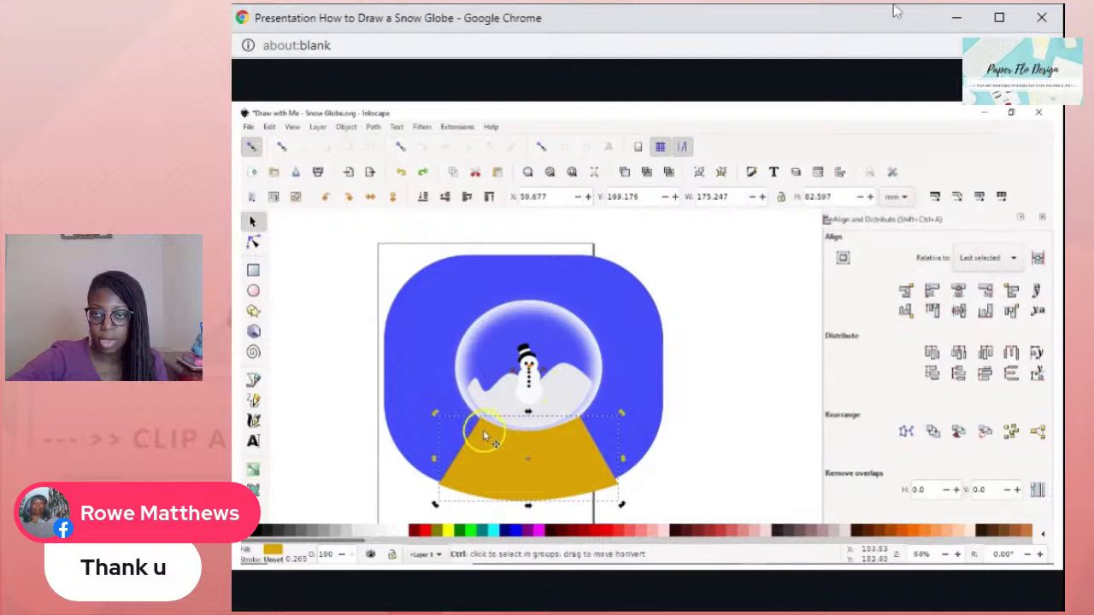
- Reposition the gold base's upper-left corner node onto the globe's outline so the base's upper edge follows the glass
scroll(481, 427, "up", 4, "ctrl")
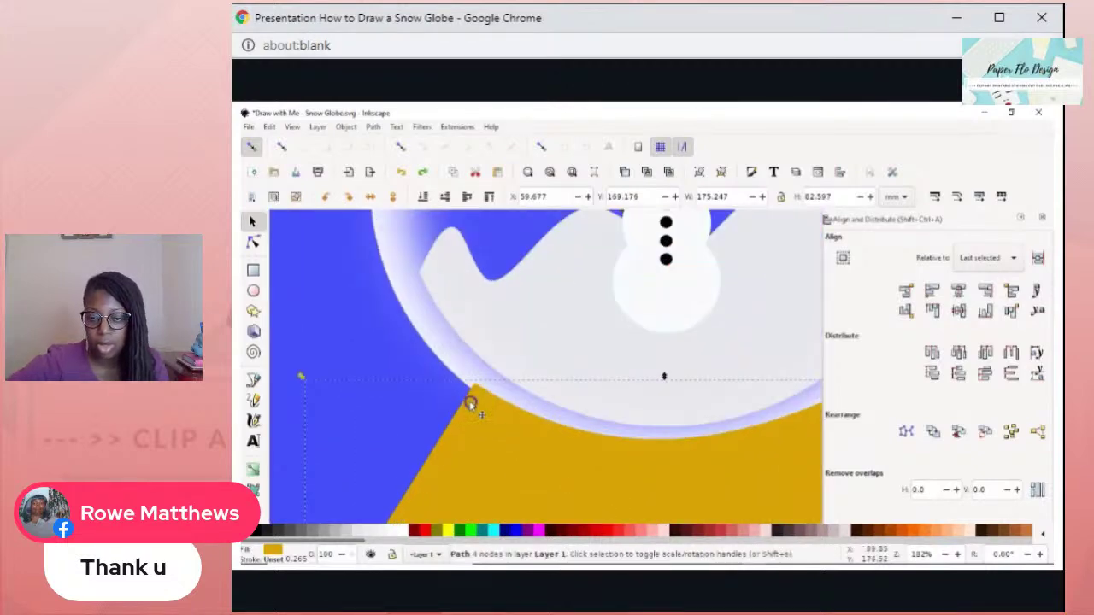
key("n")
left_click_drag(475, 386, 471, 389)
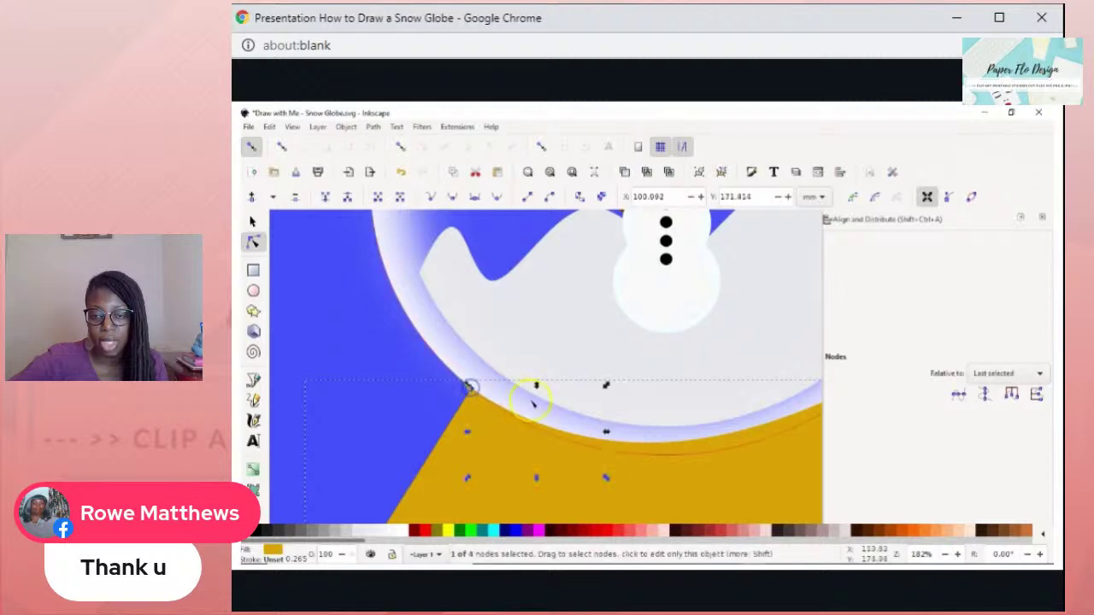
left_click(632, 404)
scroll(633, 404, "down", 2, "ctrl")
scroll(658, 418, "down", 1)
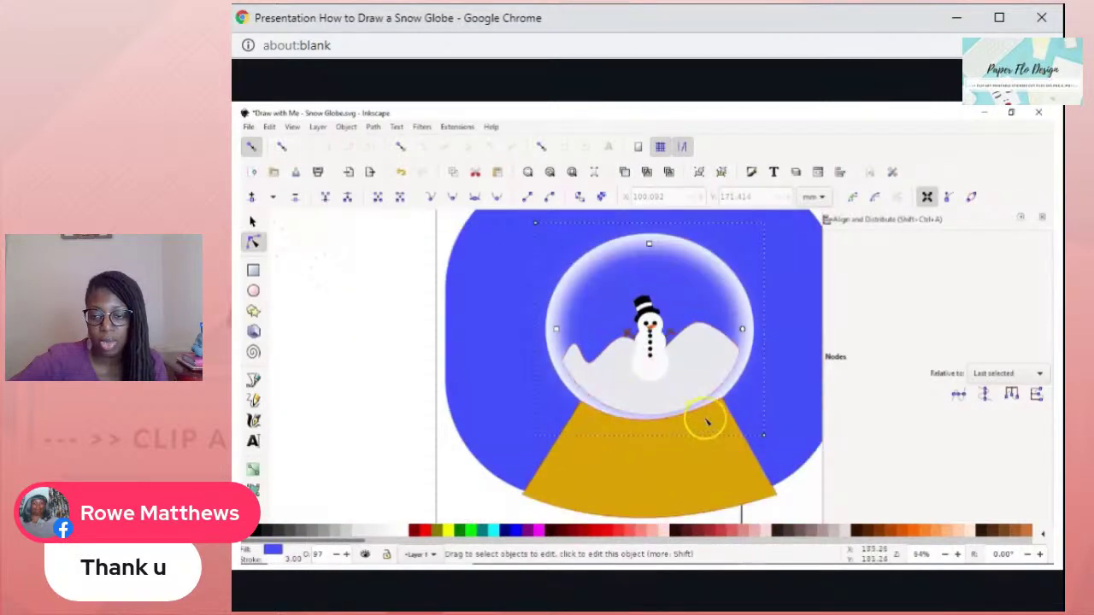
left_click(702, 416)
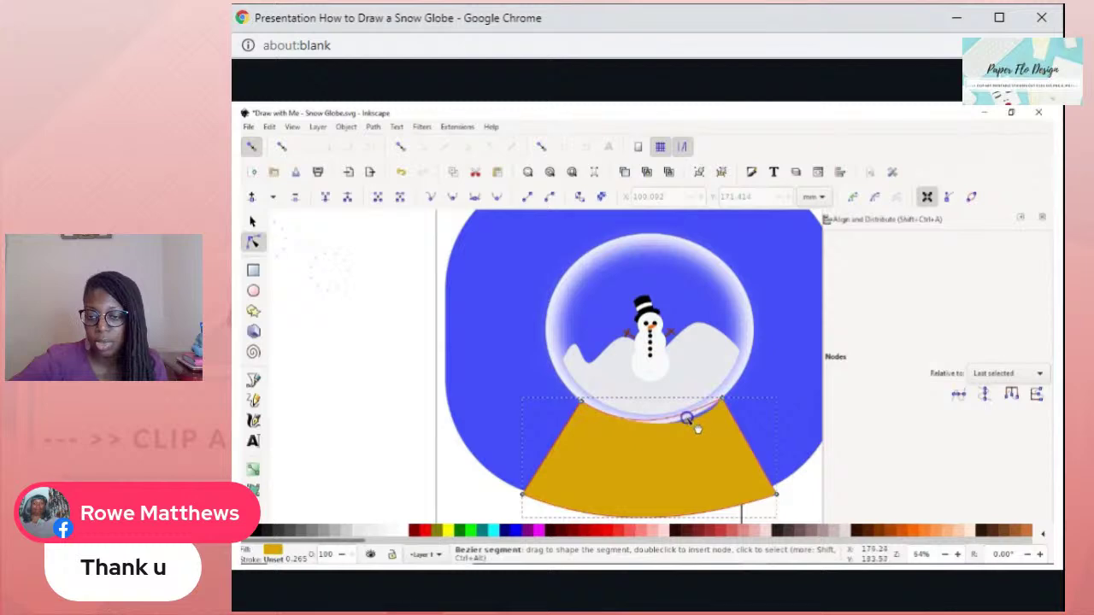
left_click(793, 369)
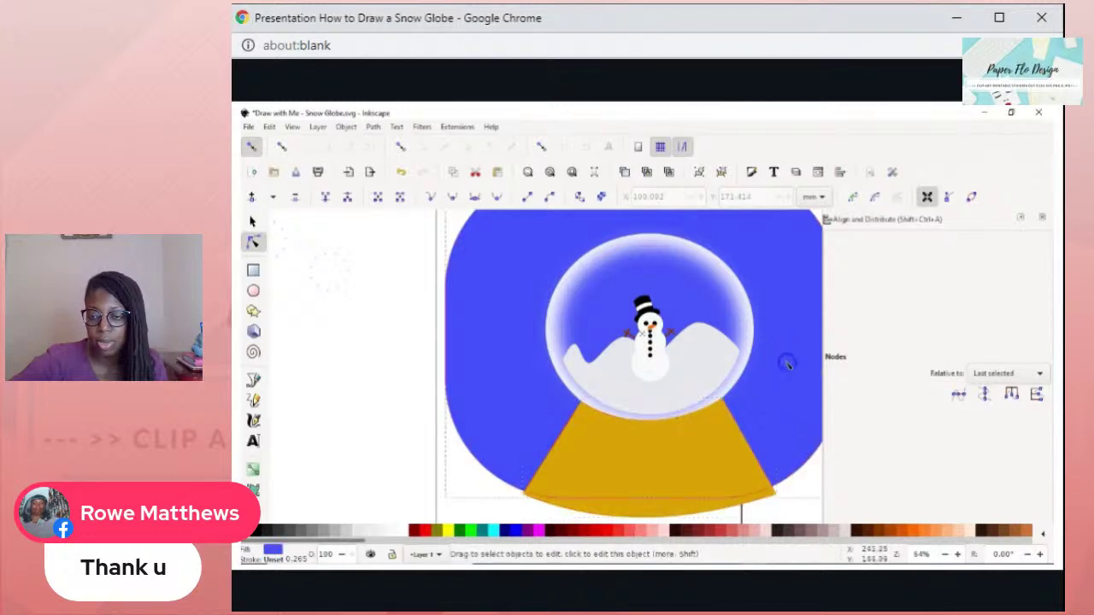
scroll(733, 430, "up", 1)
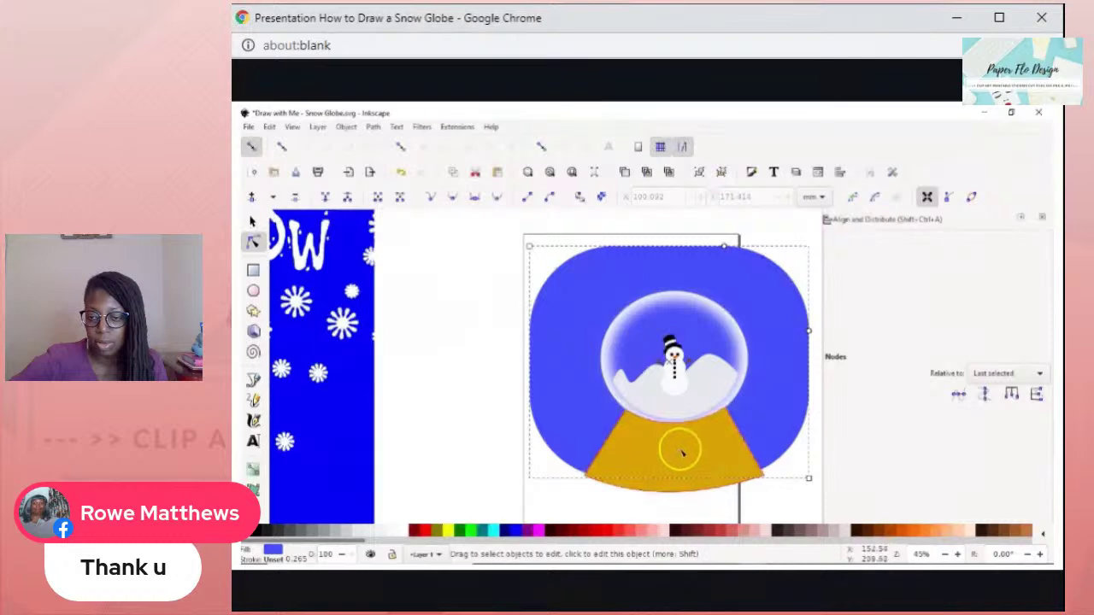
- Flatten the gold base to about 31 mm high, keeping its upper edge against the globe
key("s")
left_click(632, 444)
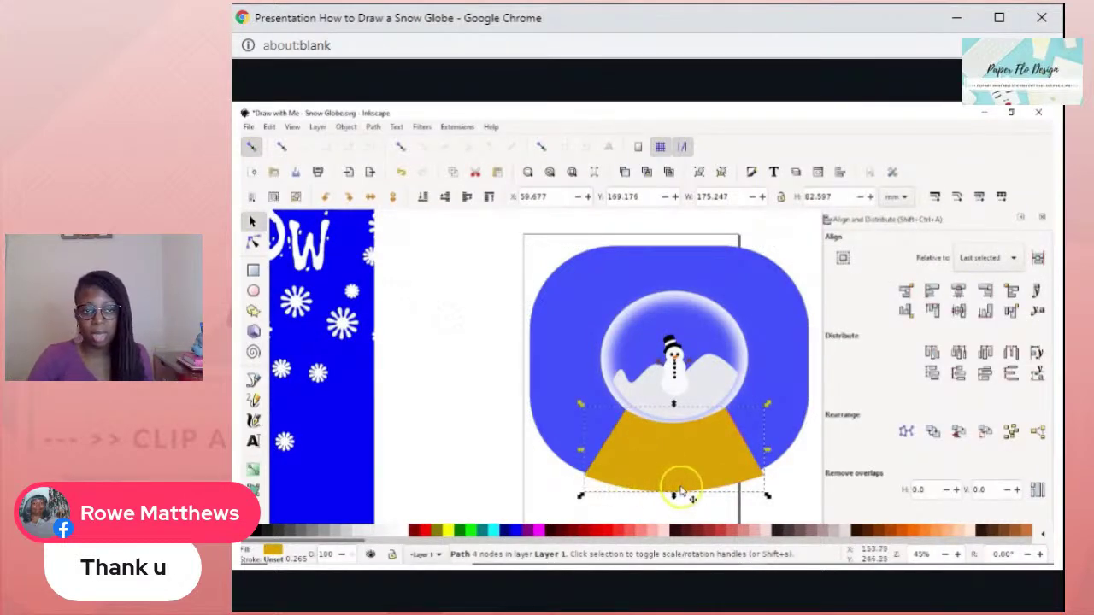
left_click_drag(673, 497, 677, 442)
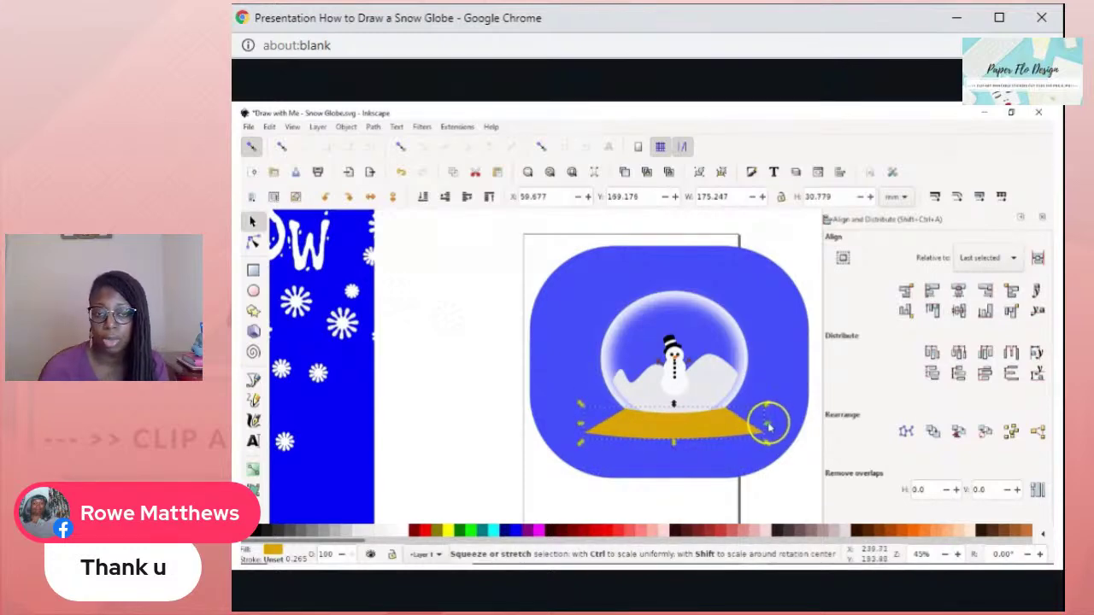
left_click_drag(768, 425, 735, 427)
left_click_drag(581, 425, 606, 428)
left_click(691, 425)
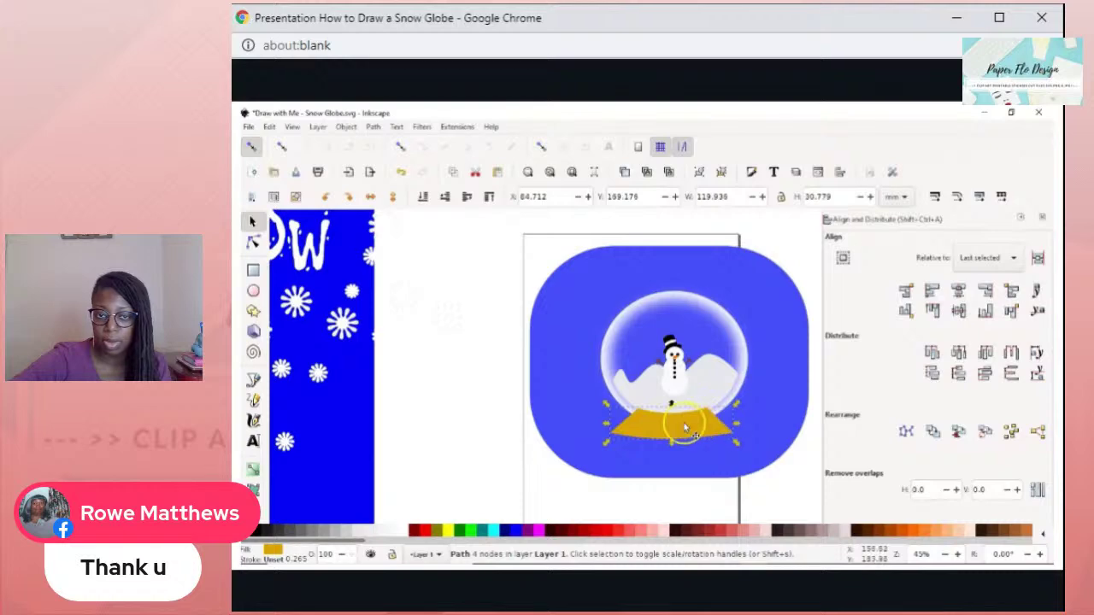
key("ctrl+z")
key("ctrl+z")
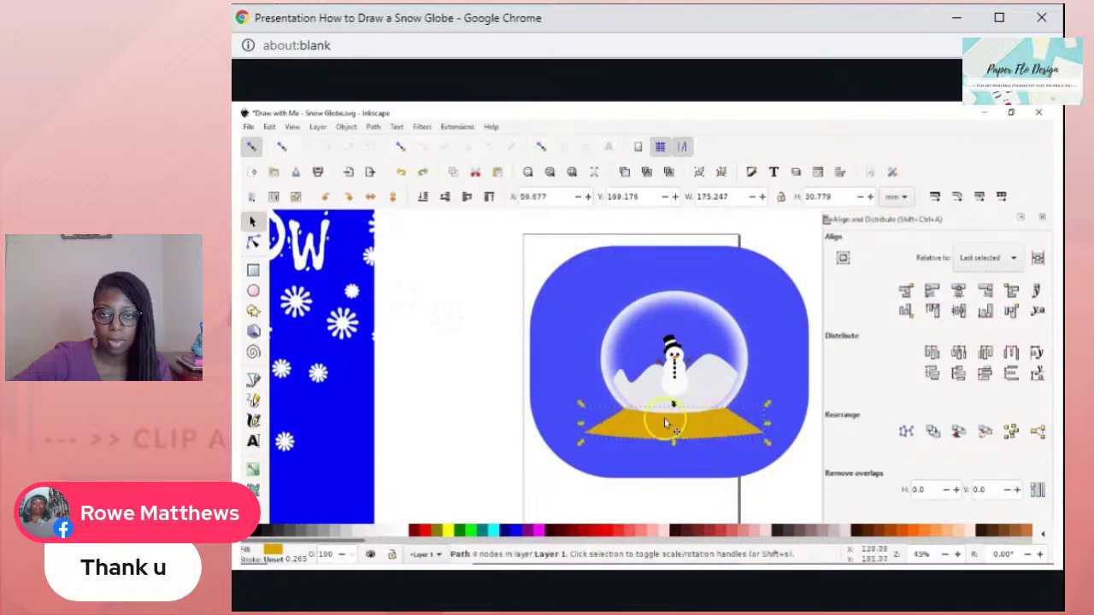
- Move the gold base's lower-left and lower-right corner nodes inward by about 30 mm each and bow its lower edge further down
double_click(612, 431)
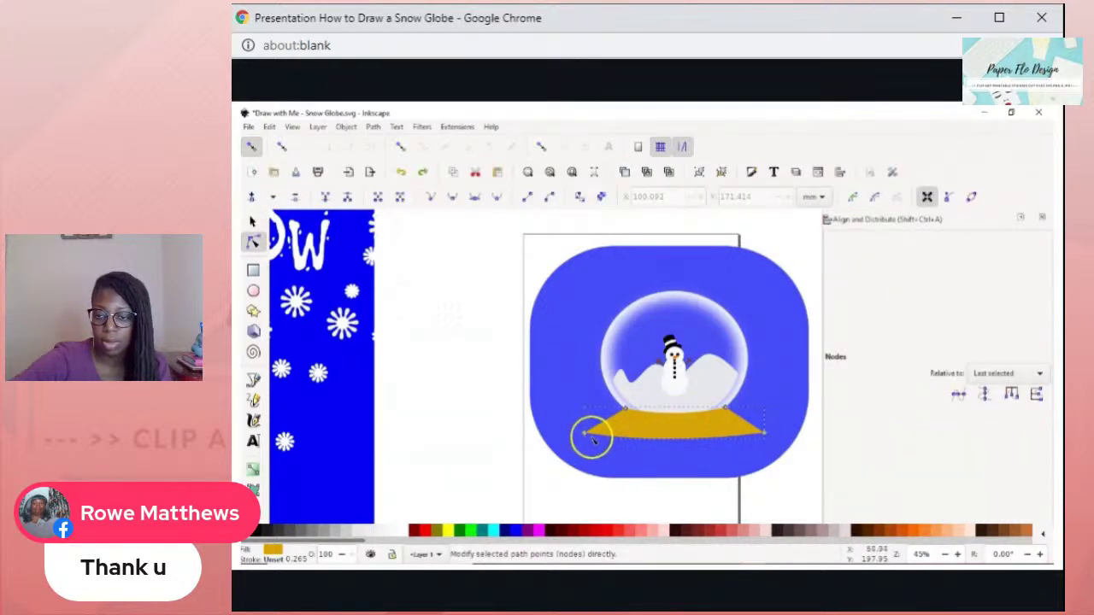
left_click_drag(593, 438, 617, 434)
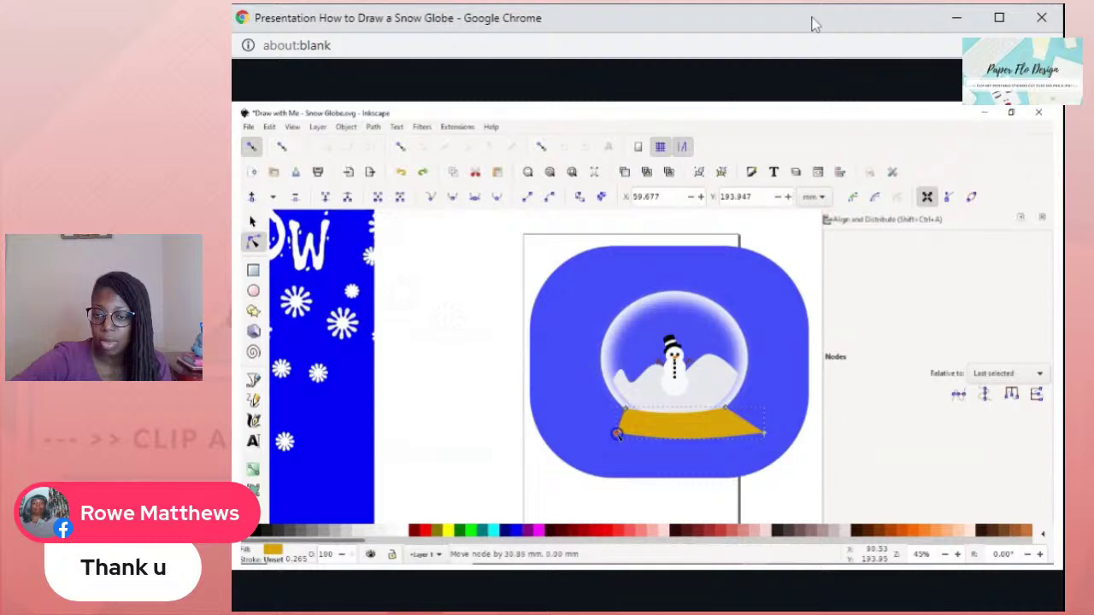
left_click(763, 434)
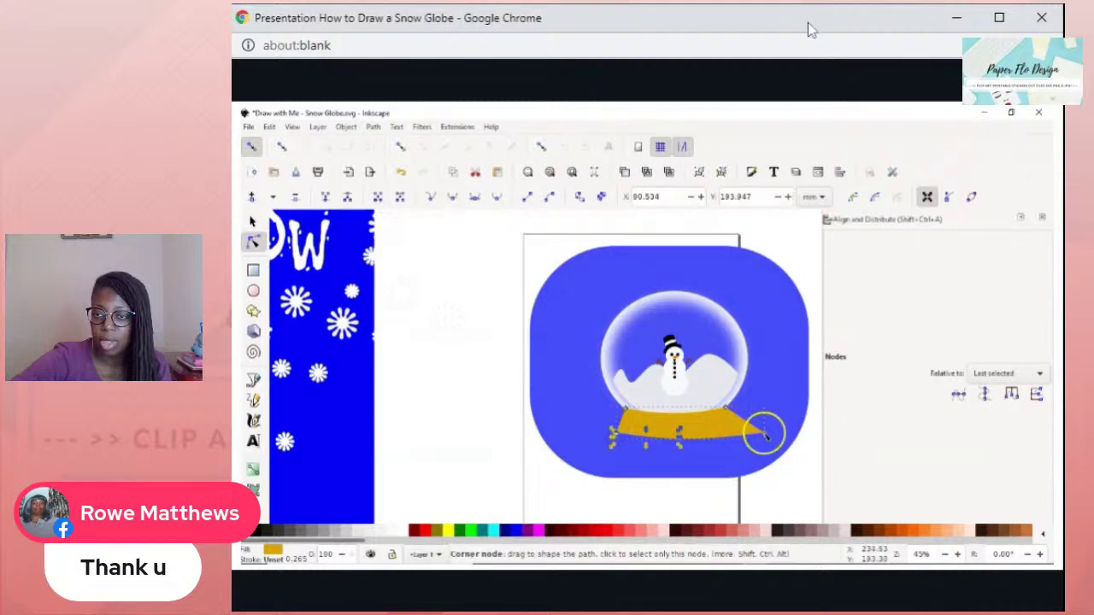
left_click_drag(765, 435, 732, 433)
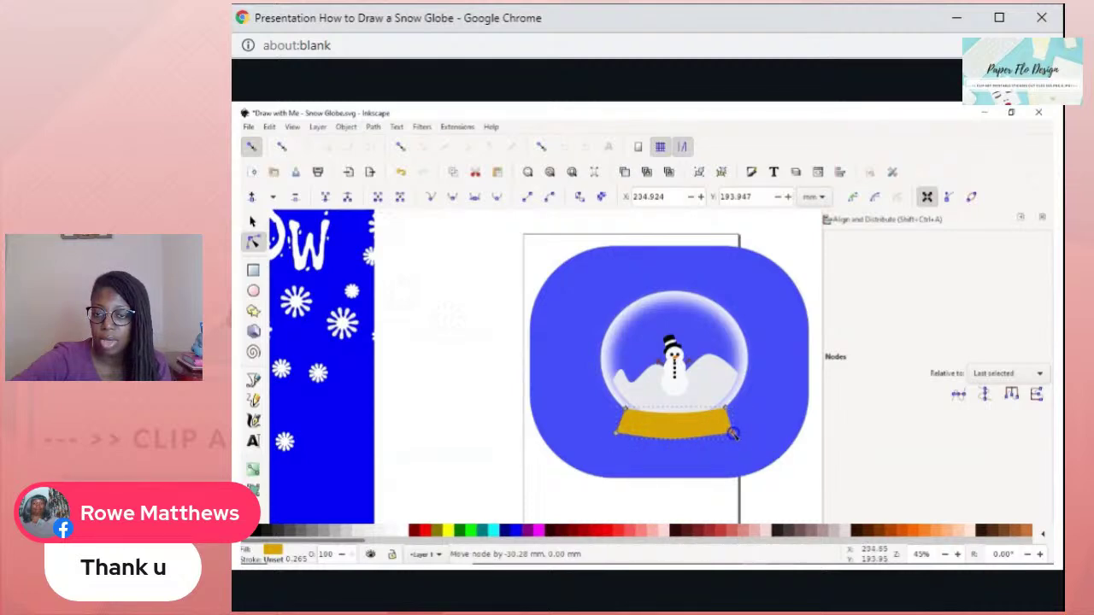
left_click(683, 467)
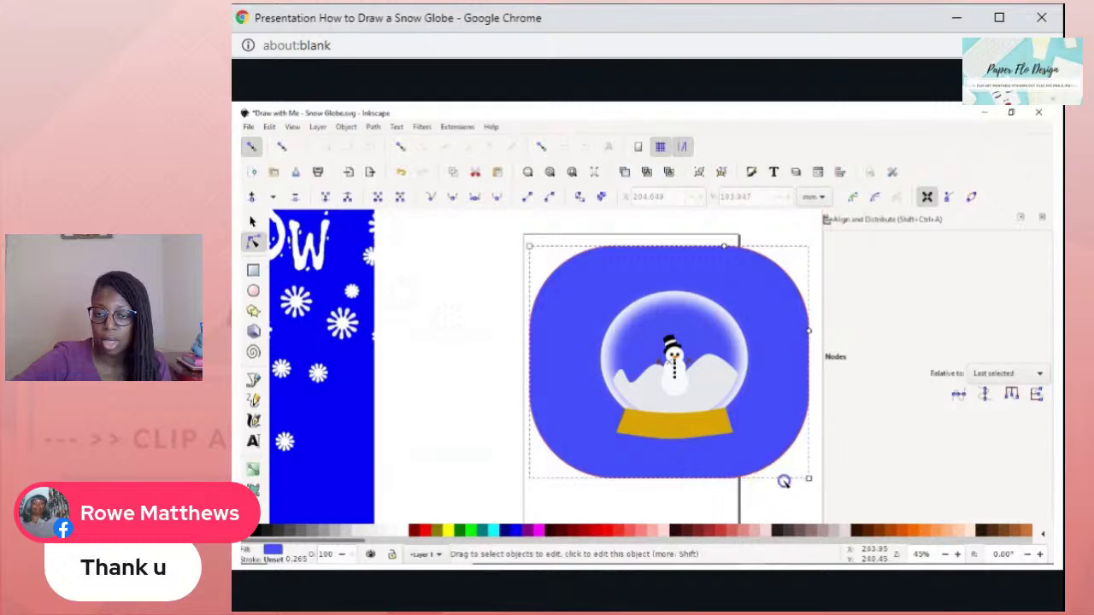
left_click(693, 434)
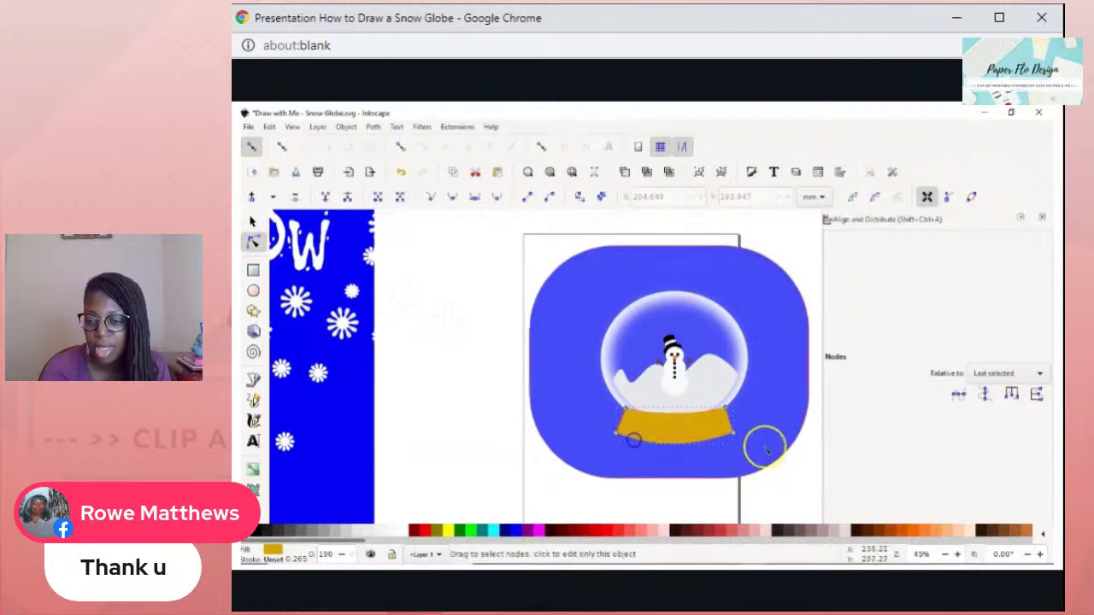
left_click(783, 475)
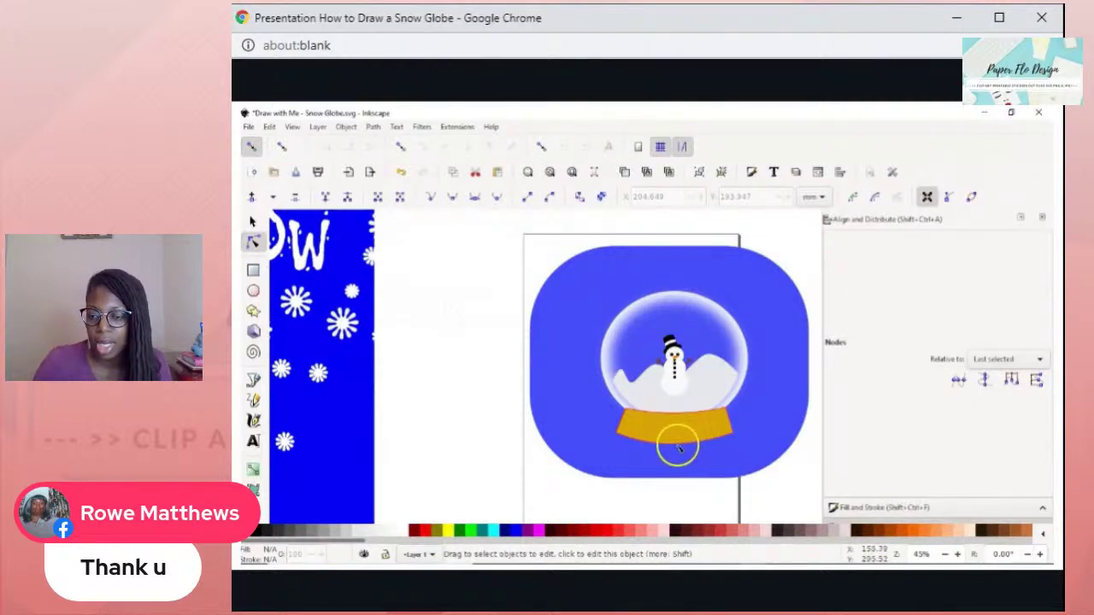
- Recolor the gold base with the dark brown swatch 803300
key("s")
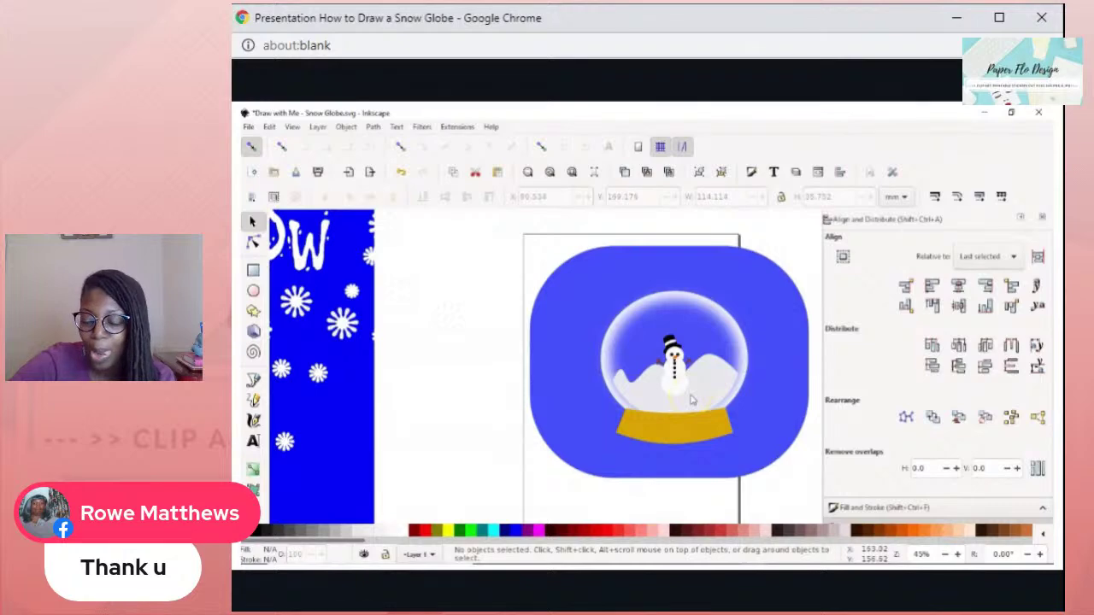
left_click(673, 429, "ctrl")
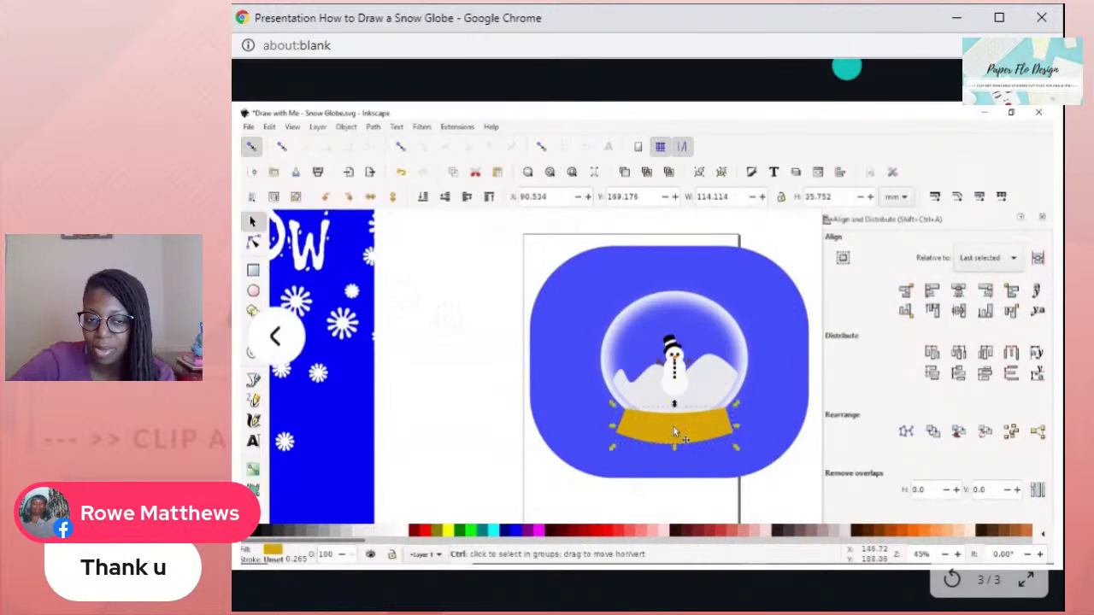
left_click(903, 534)
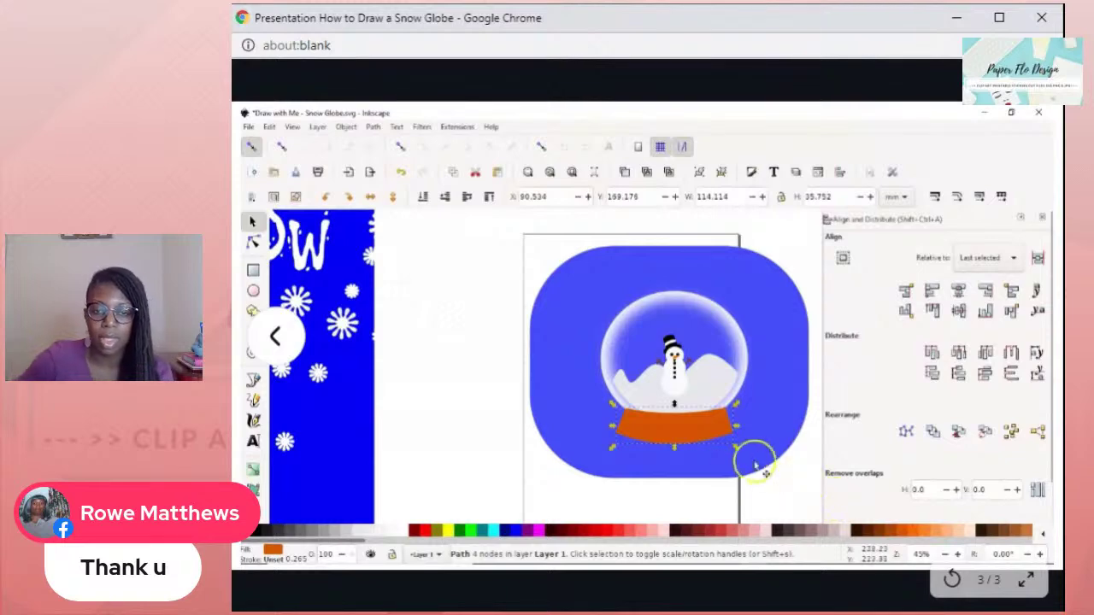
left_click(880, 531)
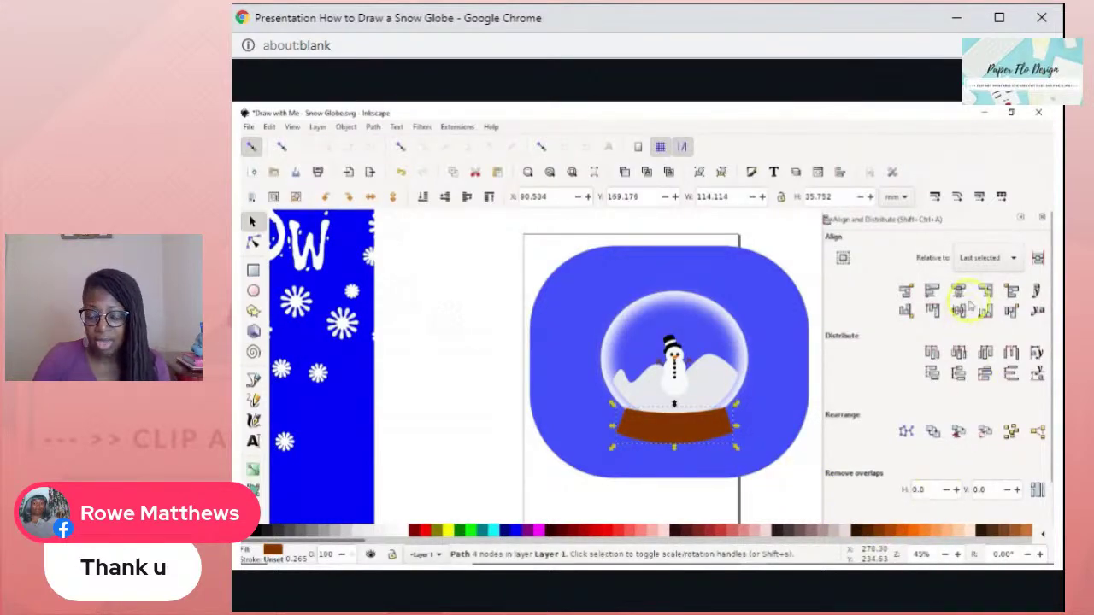
- Replace the alignment settings with the fill settings and set the brown base's fill alpha to 67
left_click(1040, 220)
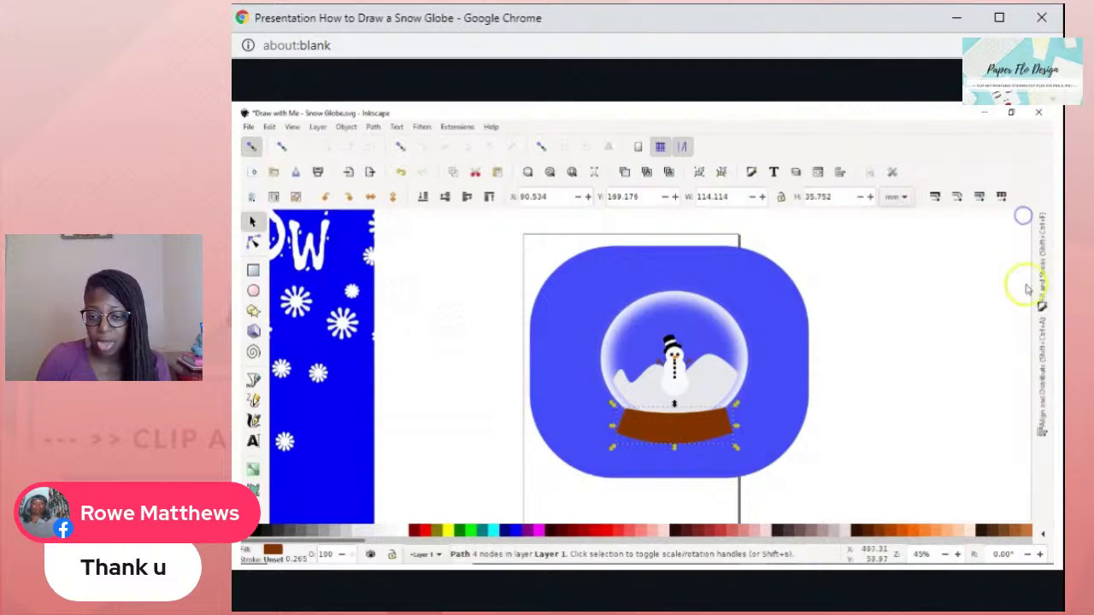
left_click(1044, 272)
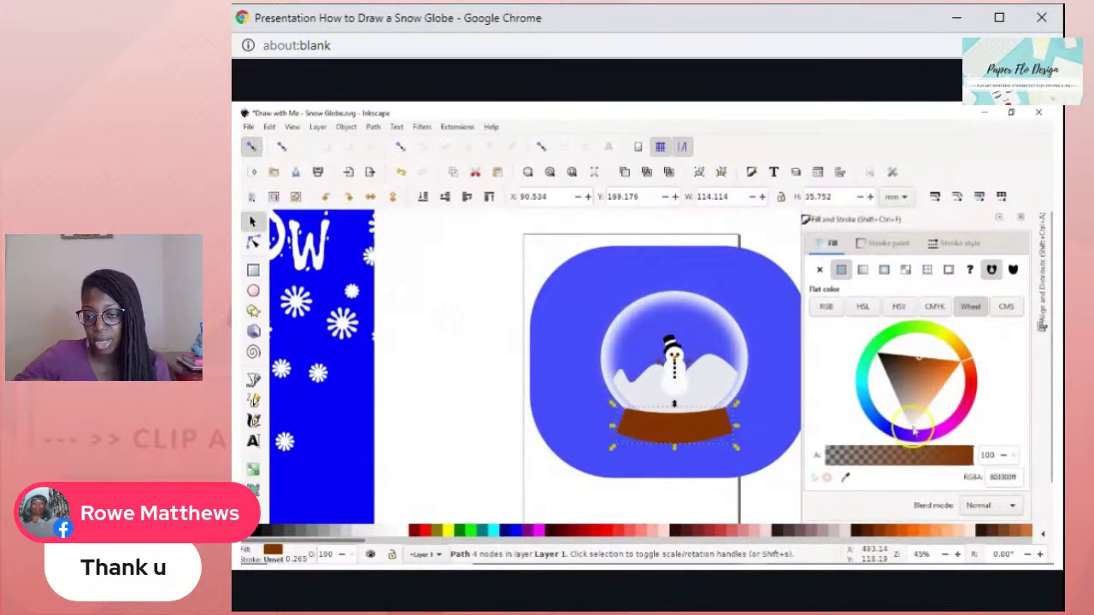
left_click(911, 454)
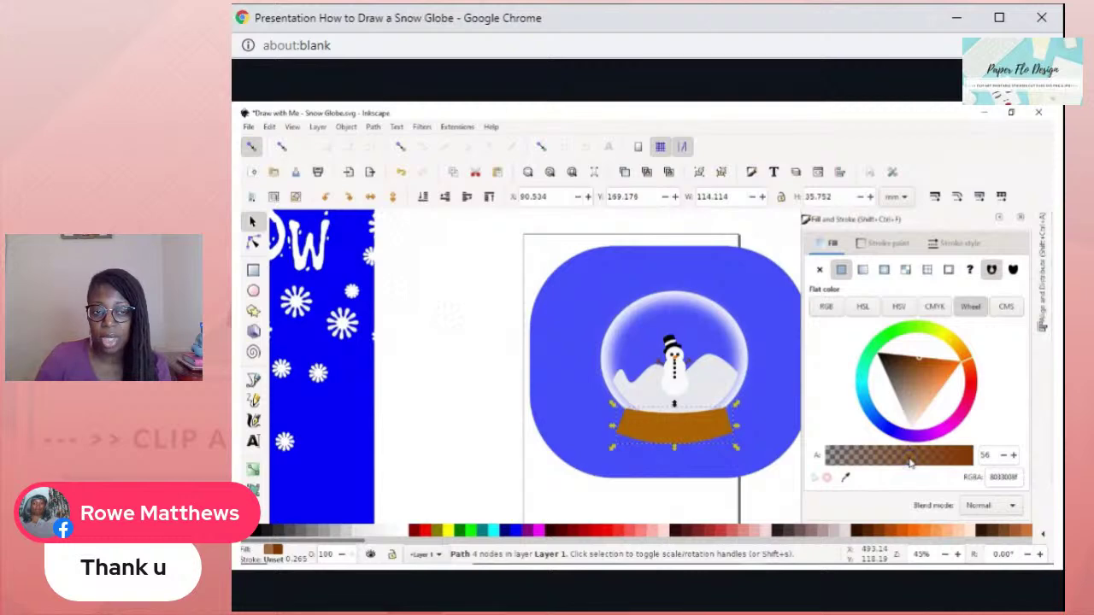
left_click(926, 459)
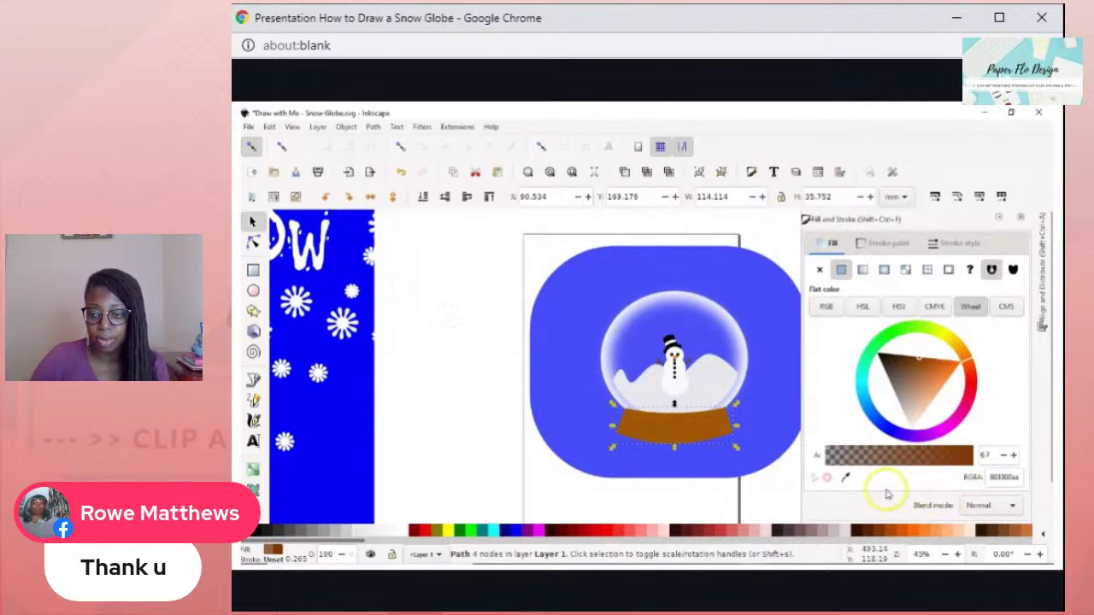
- Apply a horizontal linear gradient across the brown base from left to right and add a middle stop at offset 0.50
key("g")
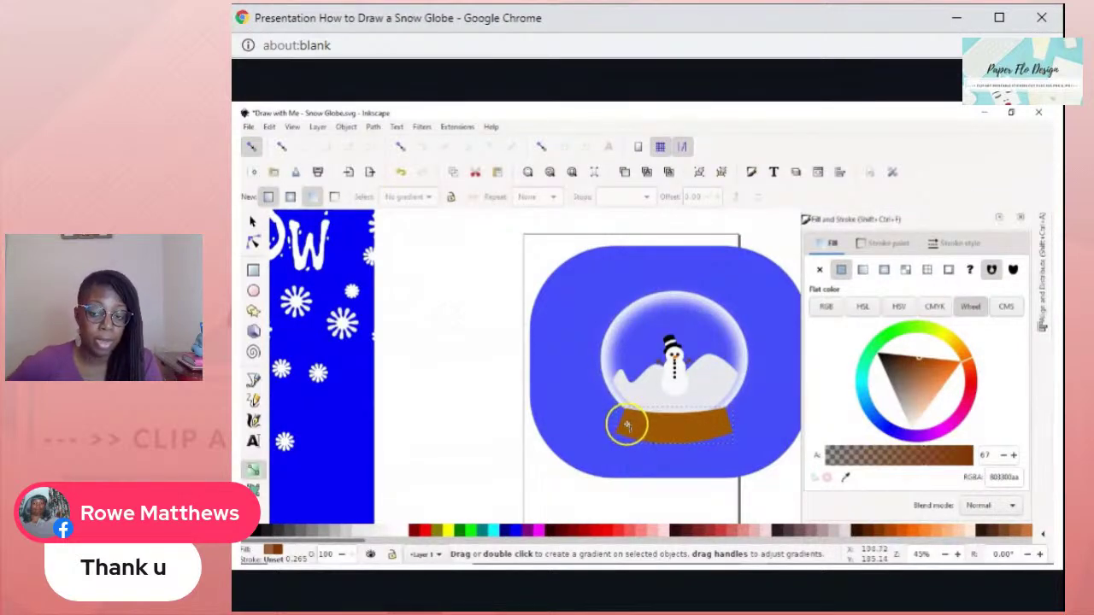
left_click_drag(626, 423, 736, 421)
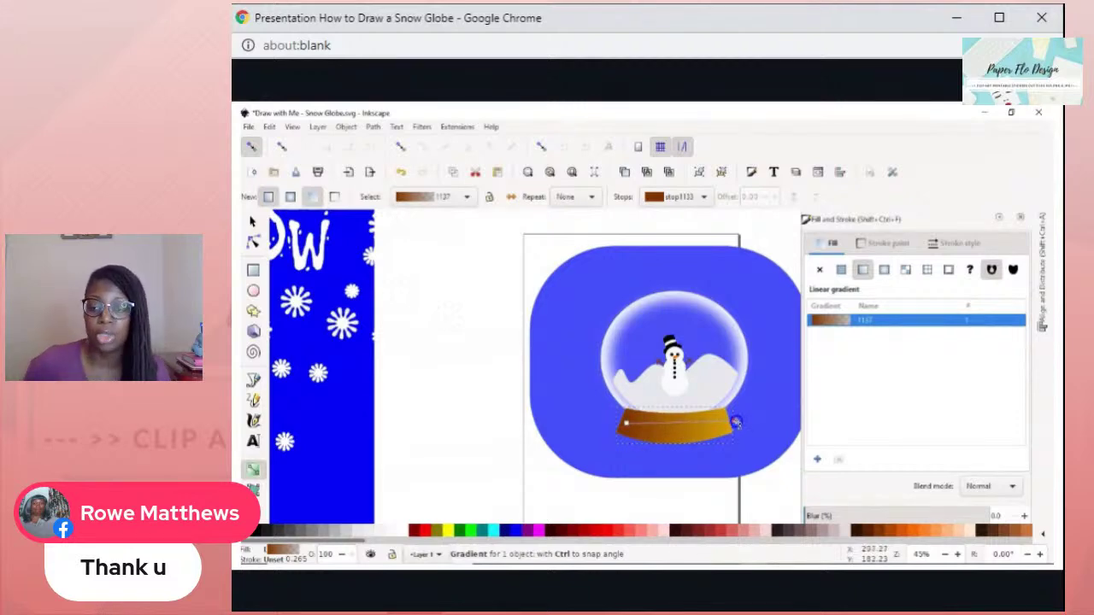
double_click(682, 424)
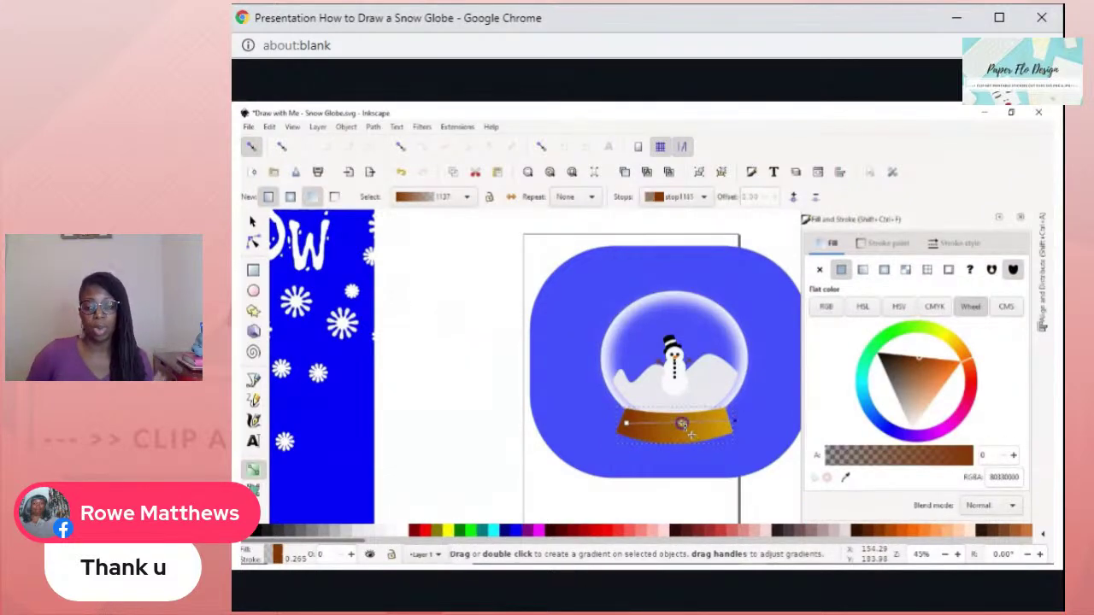
double_click(694, 423)
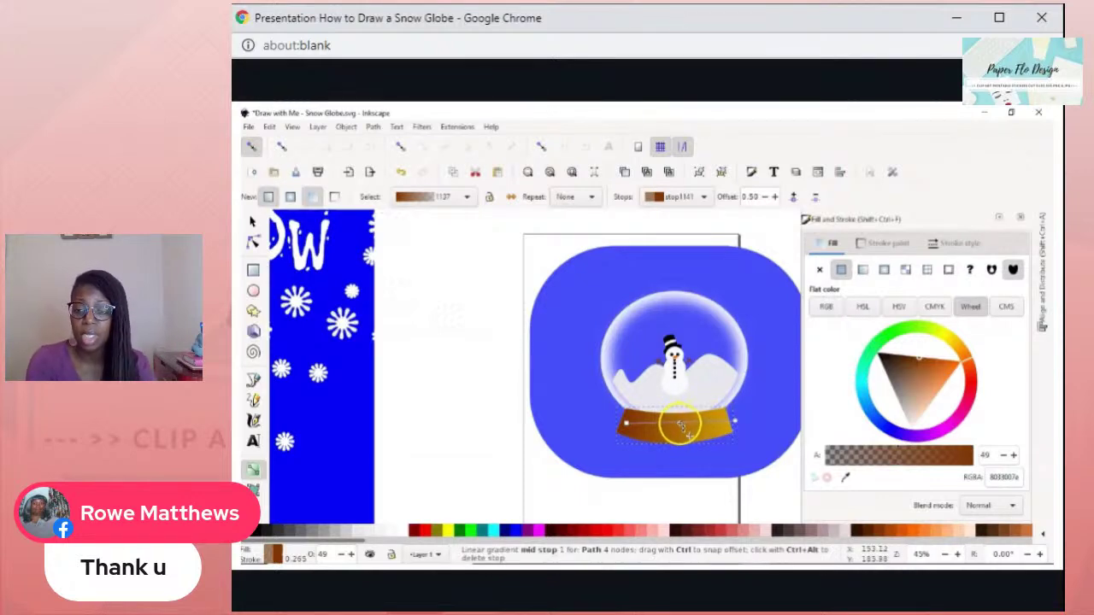
left_click(681, 424)
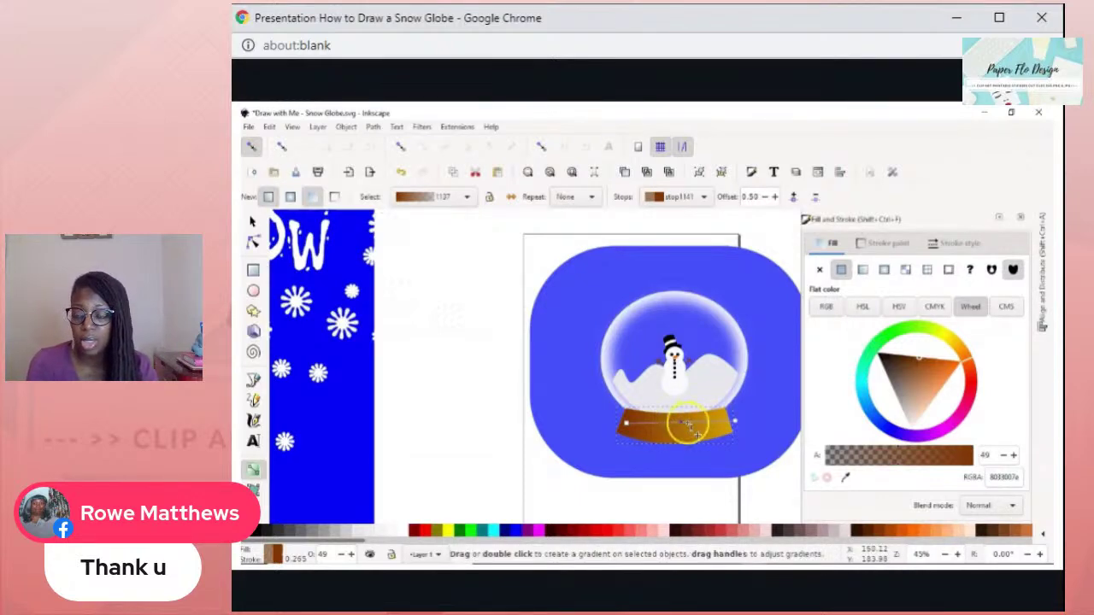
- Color the base gradient's middle stop gold cc9800 and its left stop brown 803300 by sampling the base with the color picker
key("d")
left_click(725, 418)
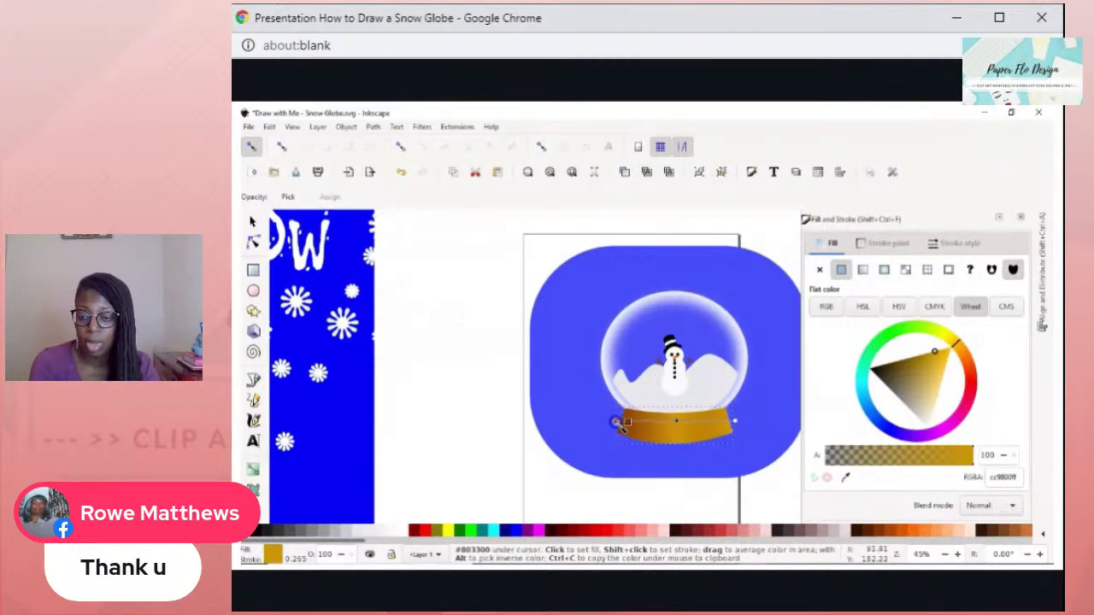
left_click(617, 425)
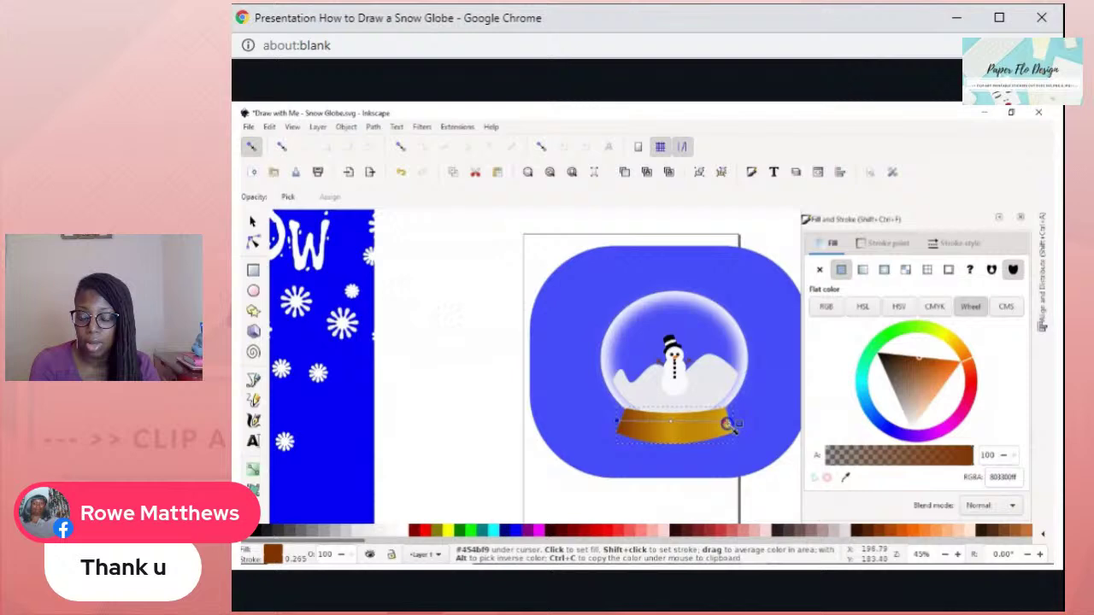
left_click(505, 302)
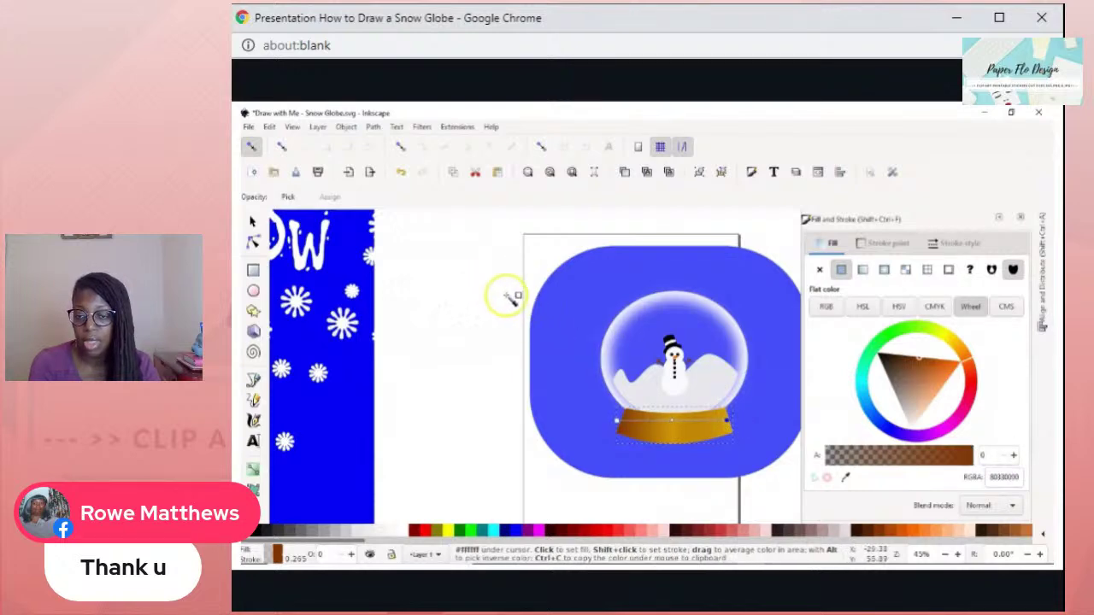
key("s")
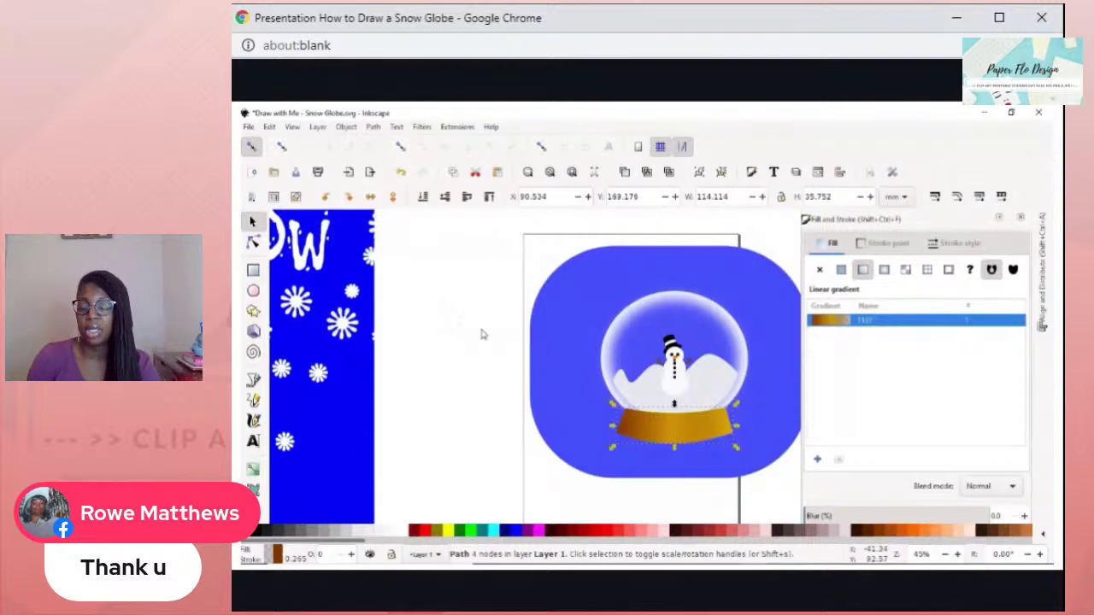
- Deselect the base and save the drawing
left_click(481, 334)
key("ctrl+s")
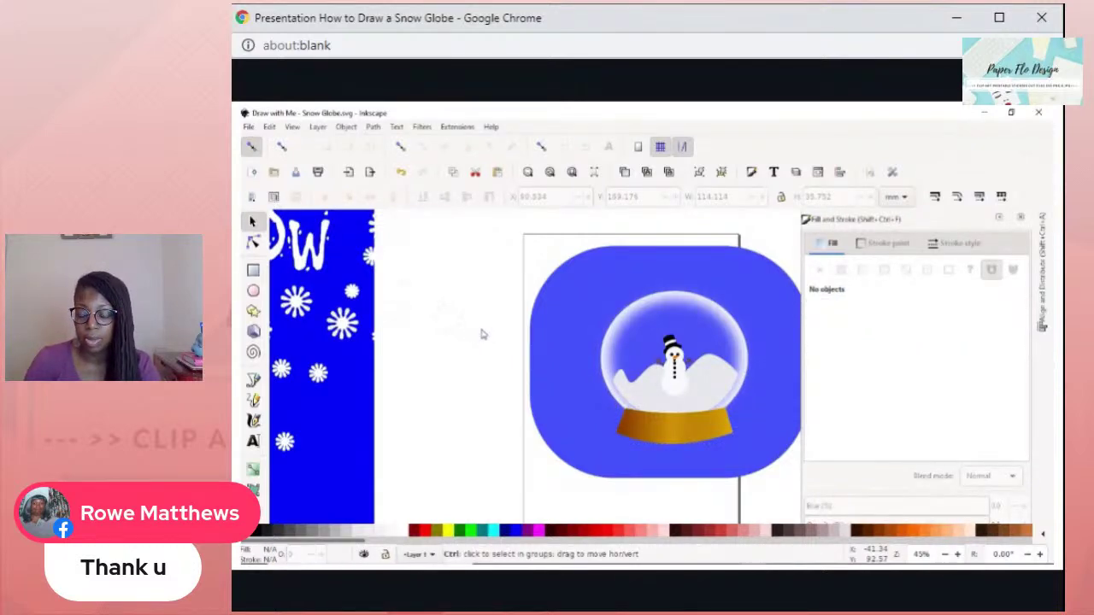
key("ctrl+s")
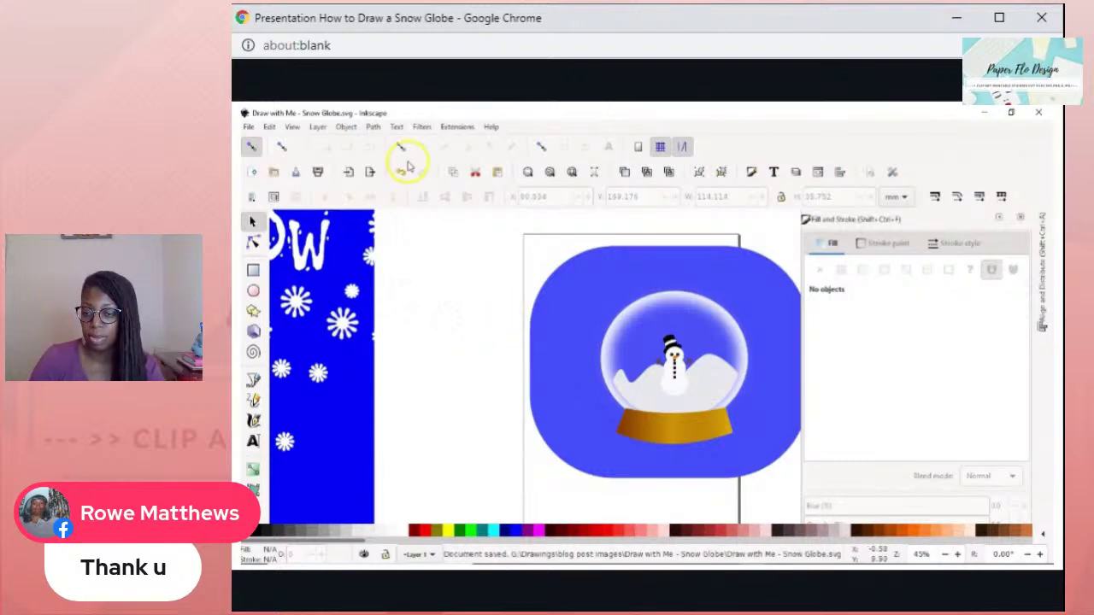
- Duplicate the grey snow hills and recolor the copy light blue 767af5 with the color picker
mouse_move(770, 554)
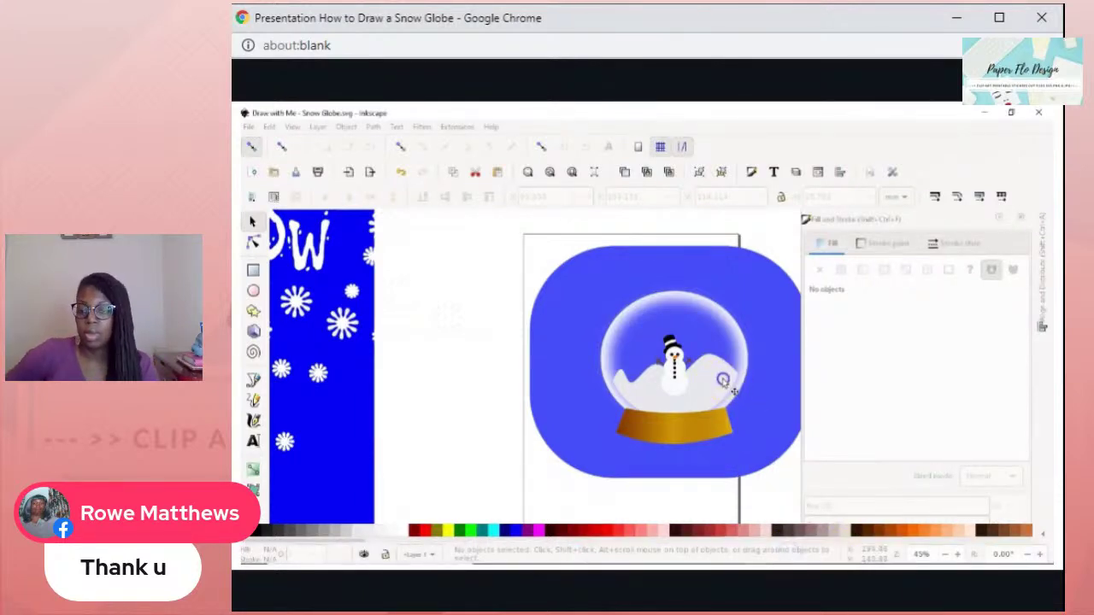
left_click(706, 387)
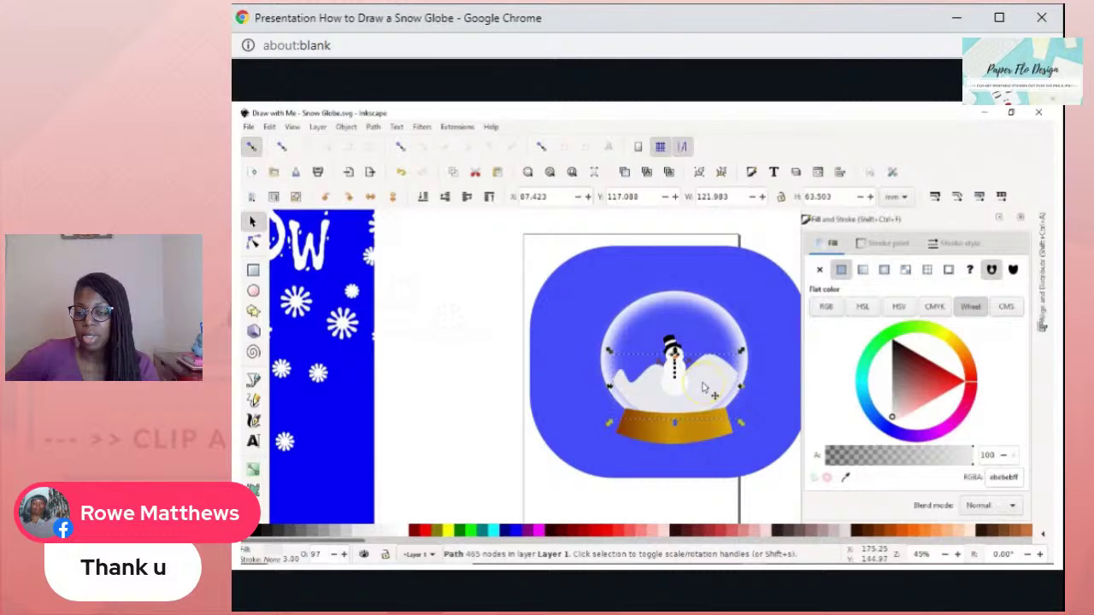
left_click(702, 387)
key("ctrl+d")
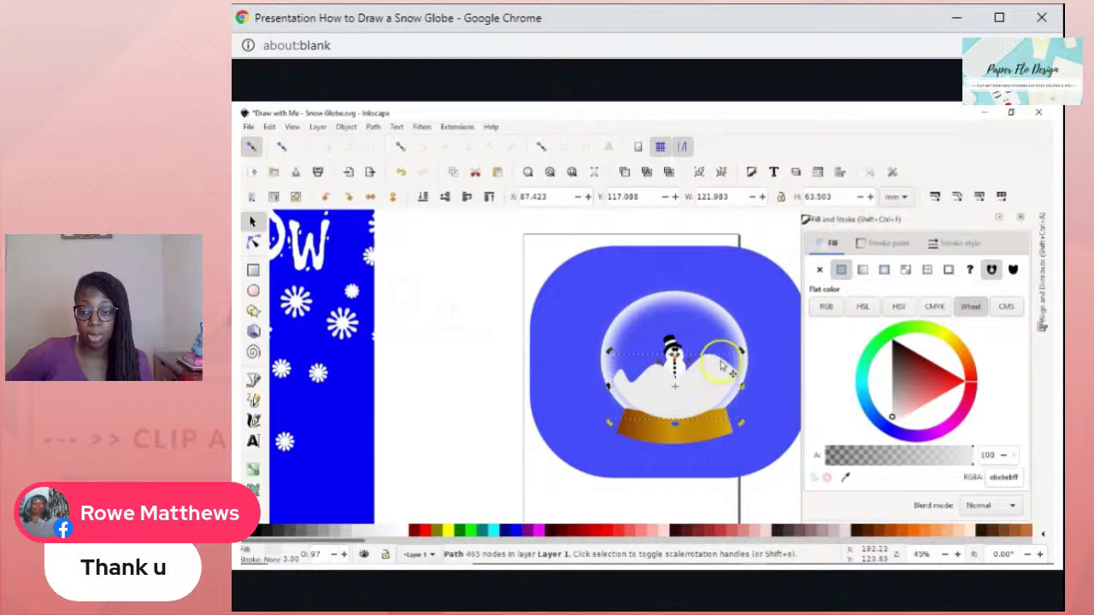
key("d")
left_click_drag(717, 366, 720, 361)
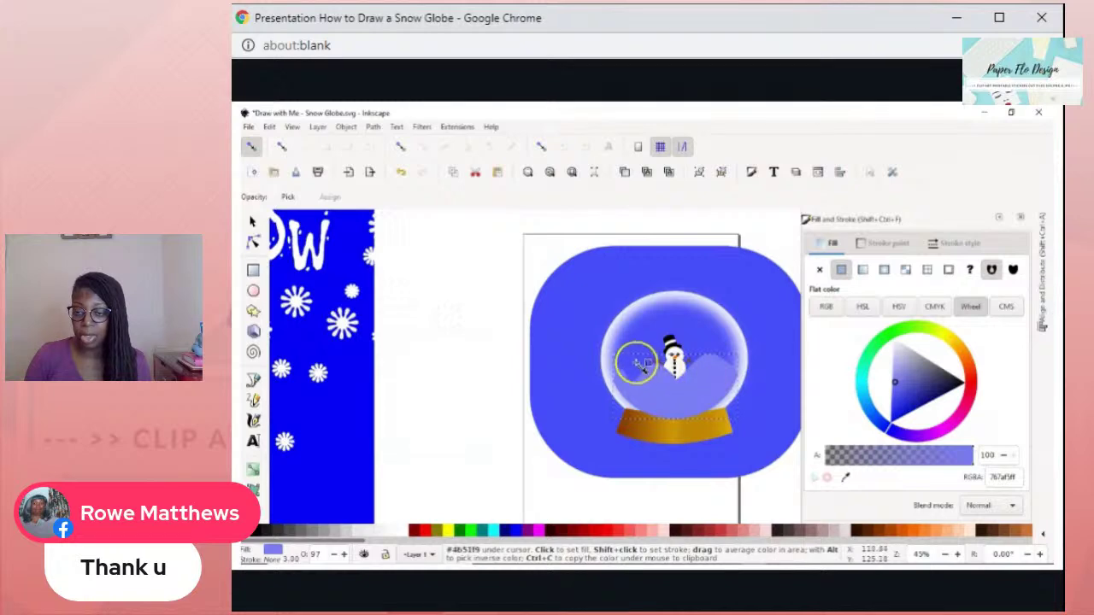
key("s")
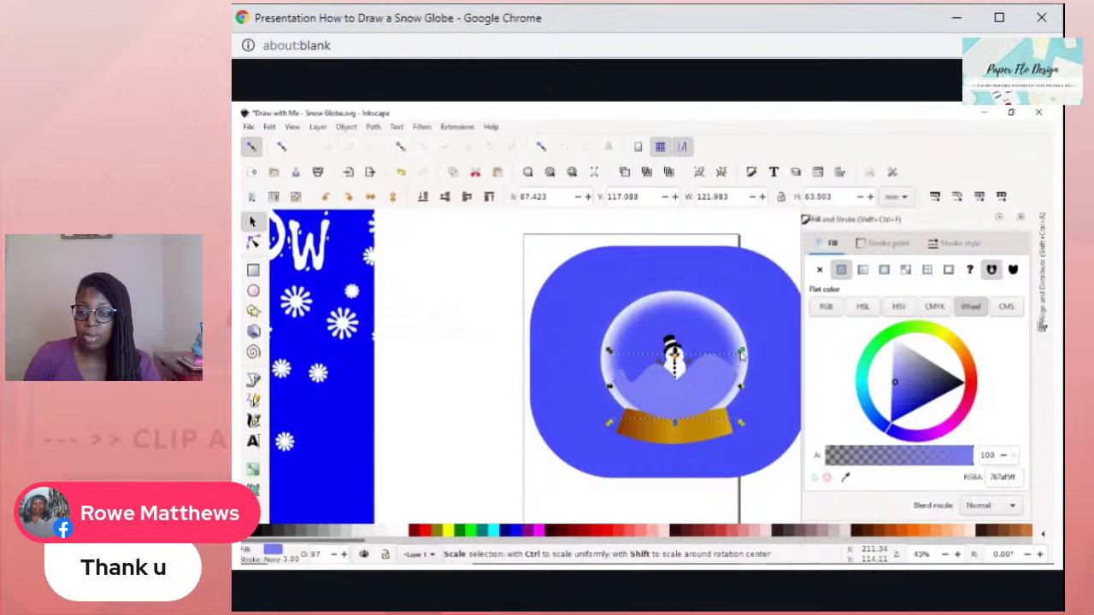
- Move the light blue hill copy straight down by about 12 mm
left_click_drag(701, 386, 703, 407)
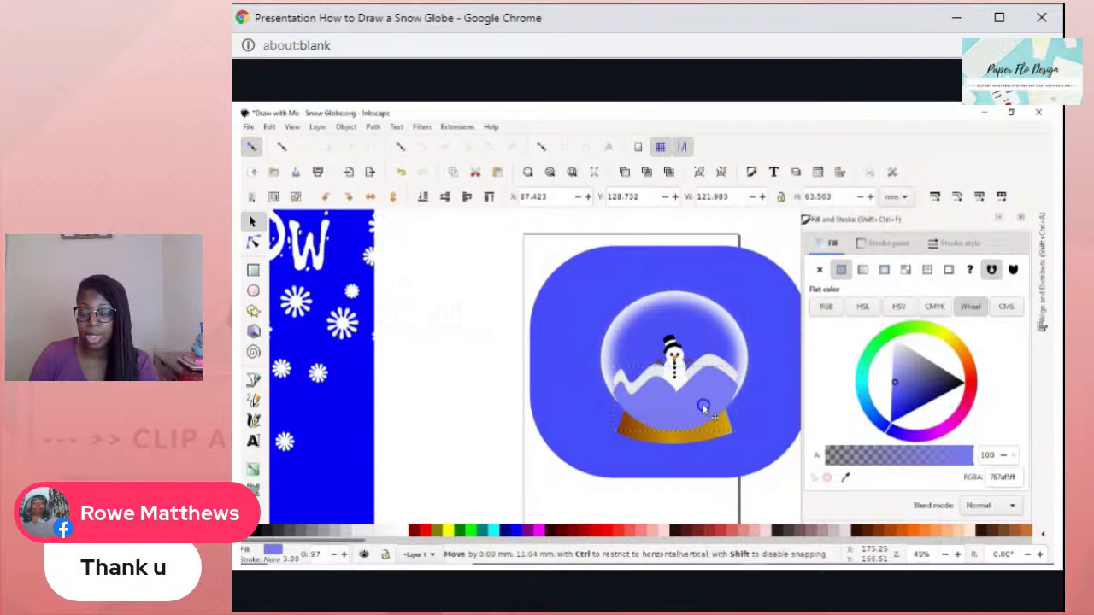
left_click_drag(703, 409, 703, 409)
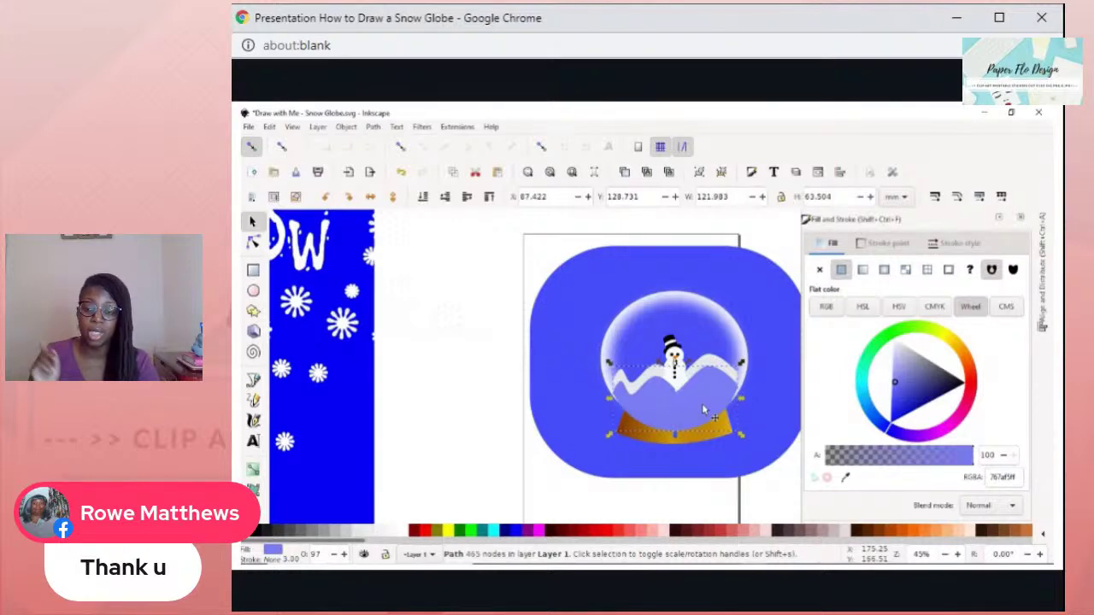
left_click_drag(703, 409, 704, 387)
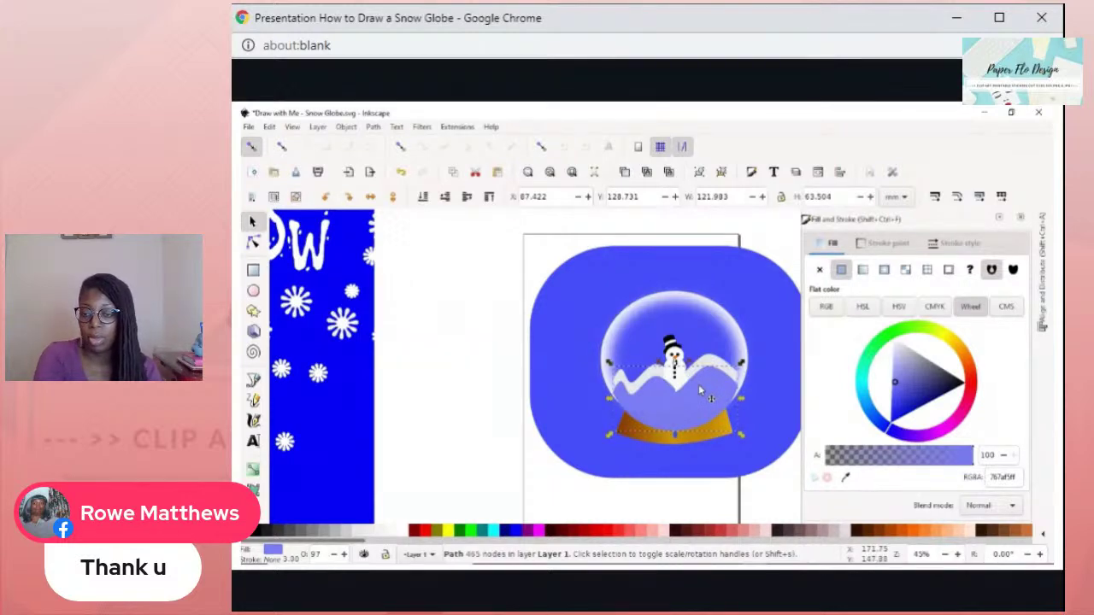
left_click(700, 393)
left_click_drag(700, 400, 701, 403)
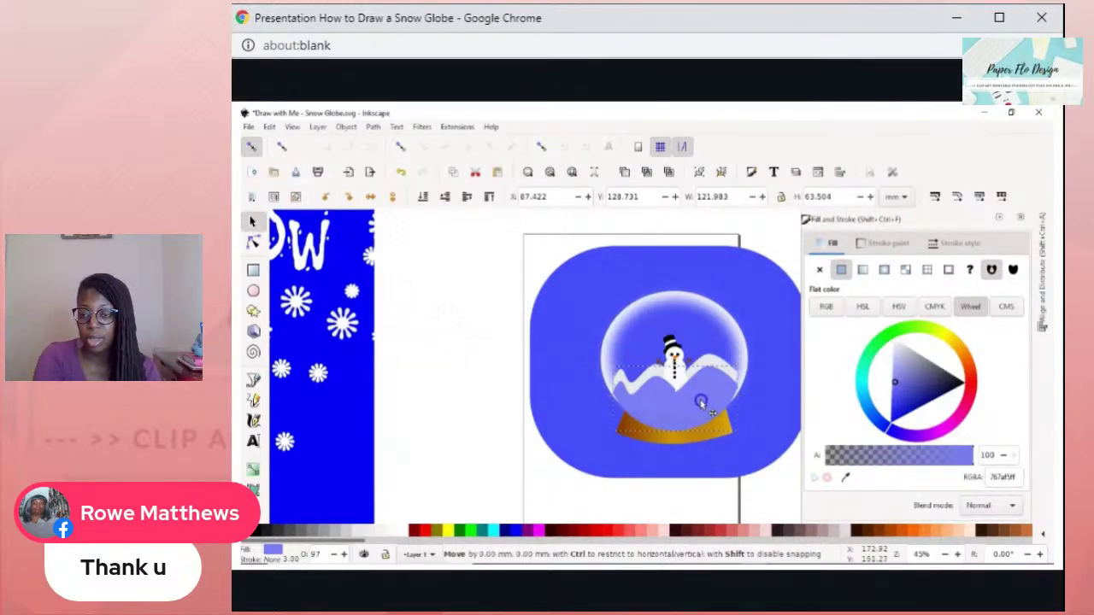
- Edit the light blue hill copy's nodes, lowering its peaks by about 10 mm into a gentler wave and widening its left end slightly
double_click(660, 385)
left_click_drag(659, 383, 724, 379)
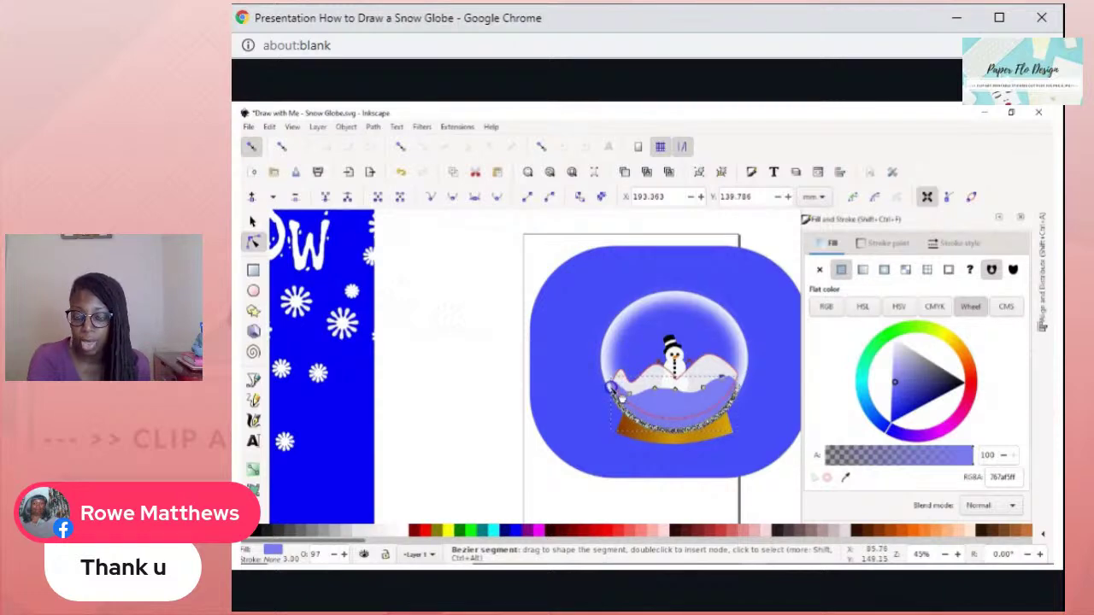
left_click(690, 388)
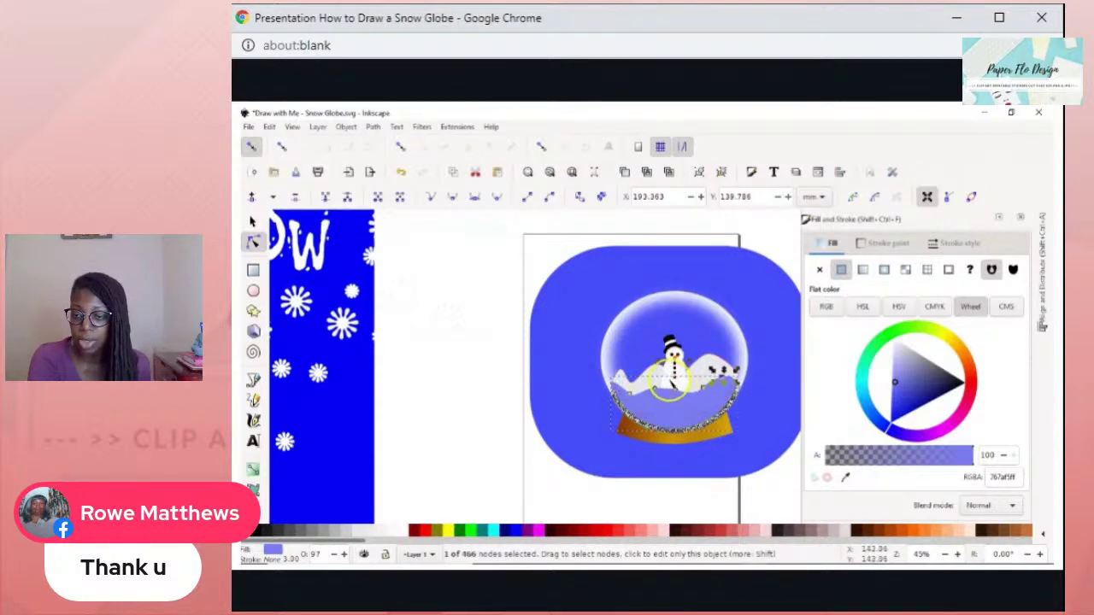
key("s")
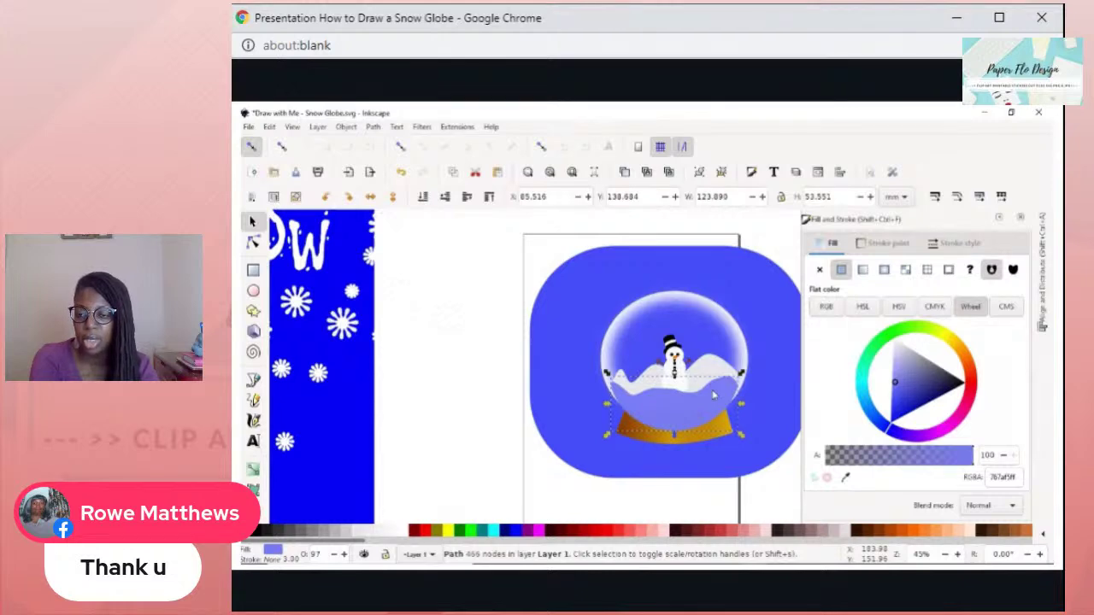
- Pull the right end of the light blue hills' upper edge about 1 mm outward toward the glass
key("n")
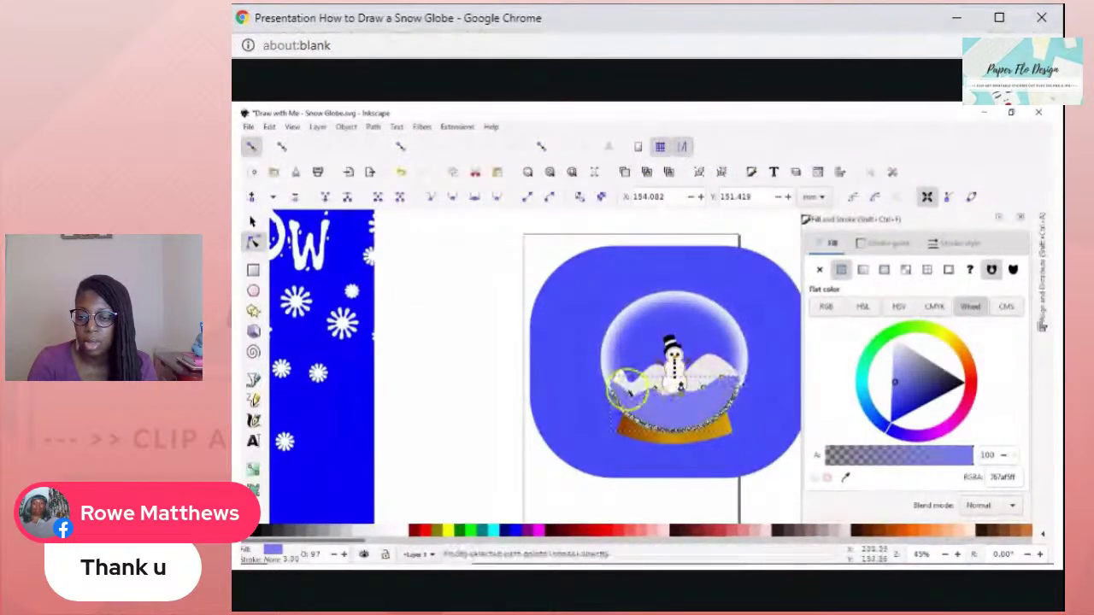
left_click(741, 378)
left_click(714, 370)
key("Escape")
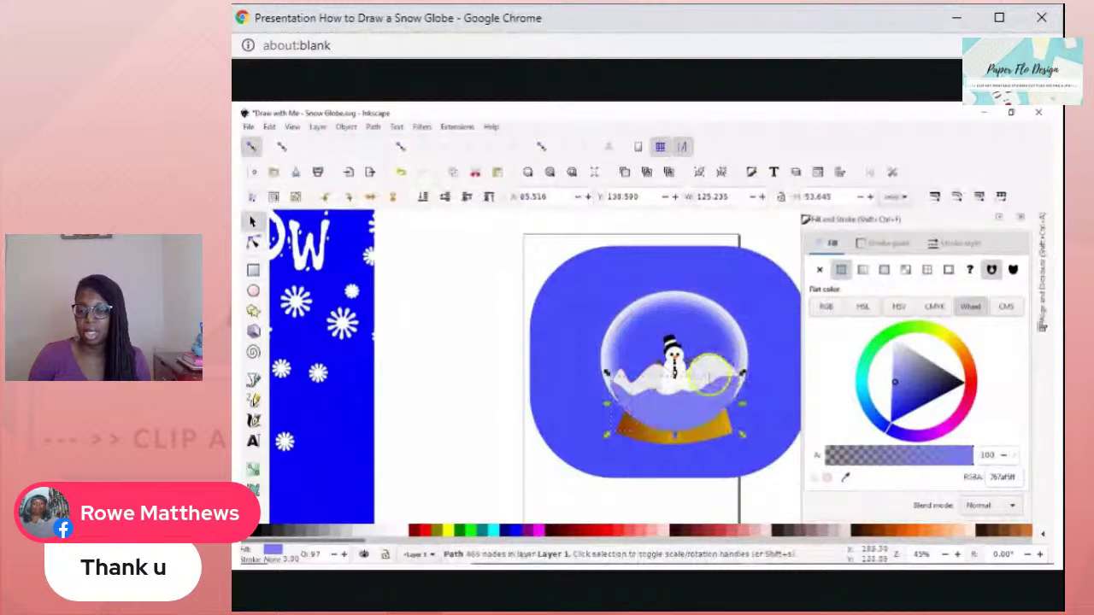
- Make the light blue hills' upper-edge nodes auto-smooth and raise the node just left of the snowman by about 4 mm
left_click(684, 390)
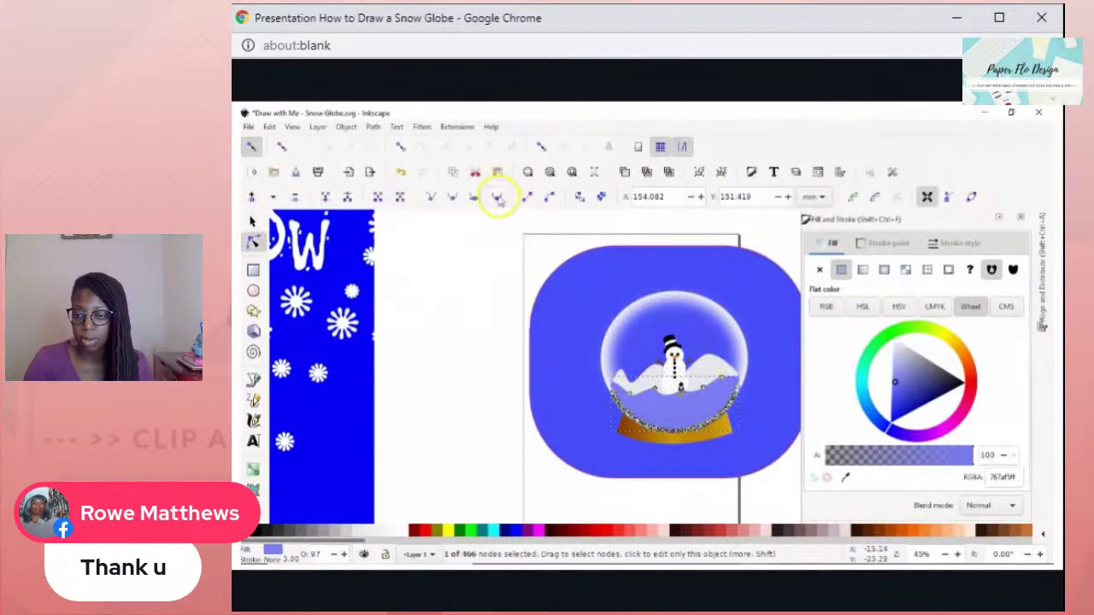
key("s")
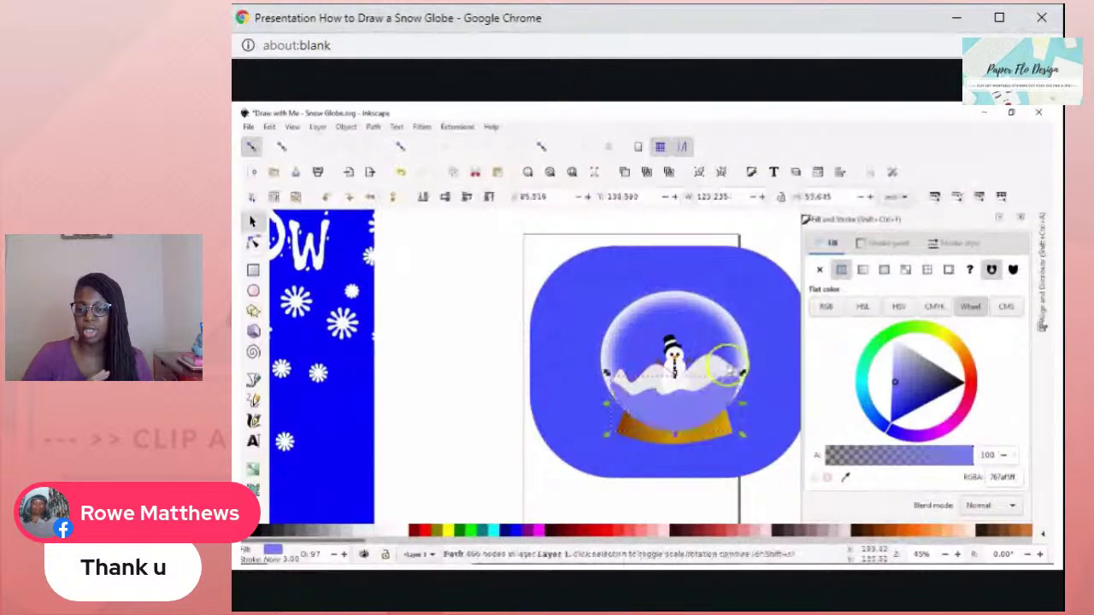
key("n")
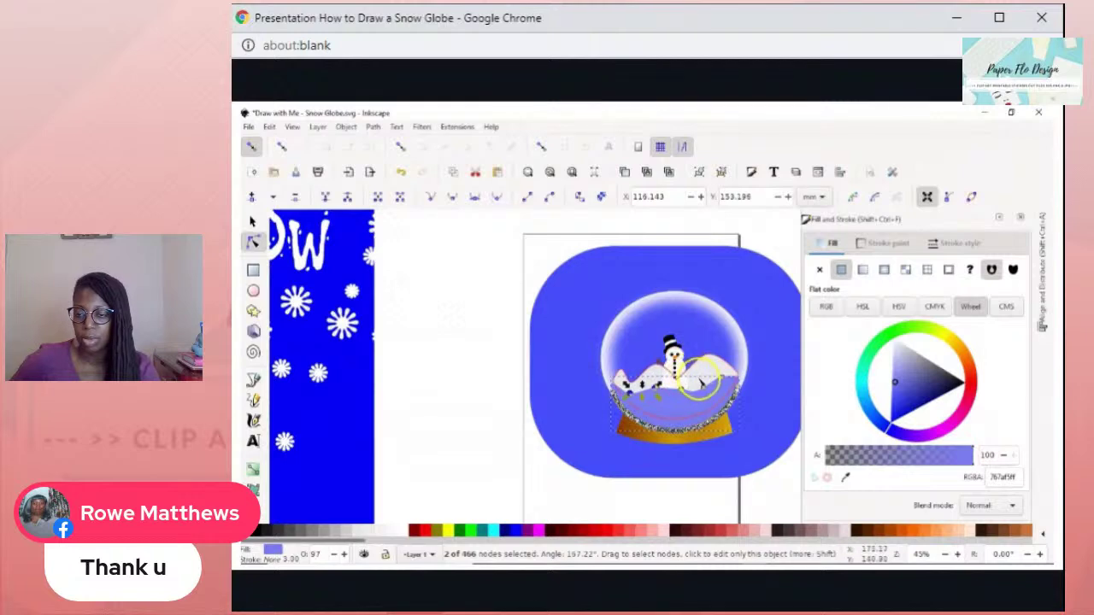
key("s")
key("n")
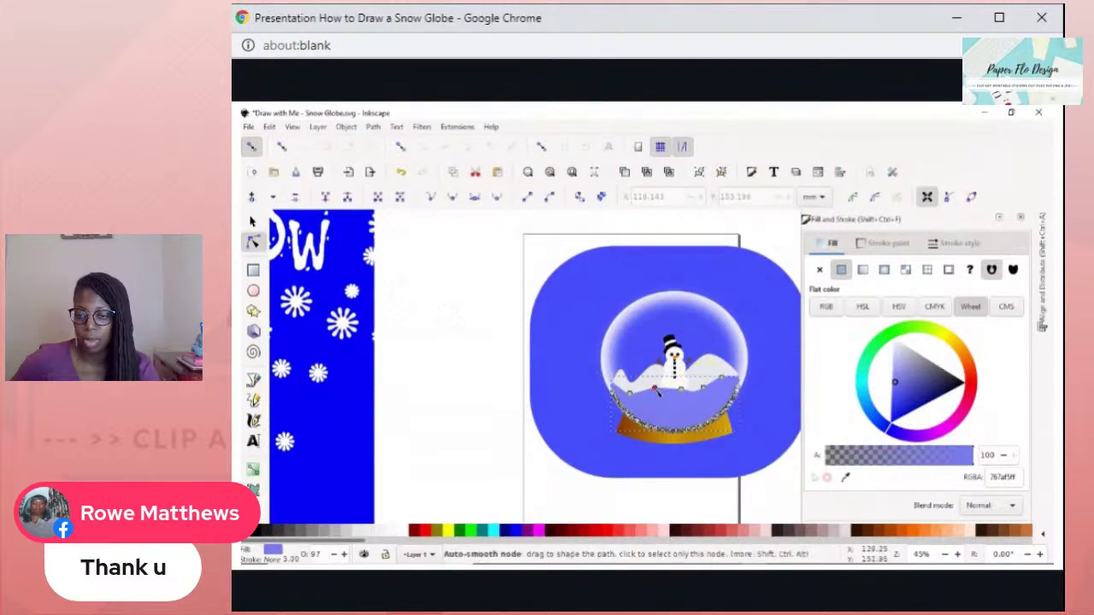
left_click(653, 384)
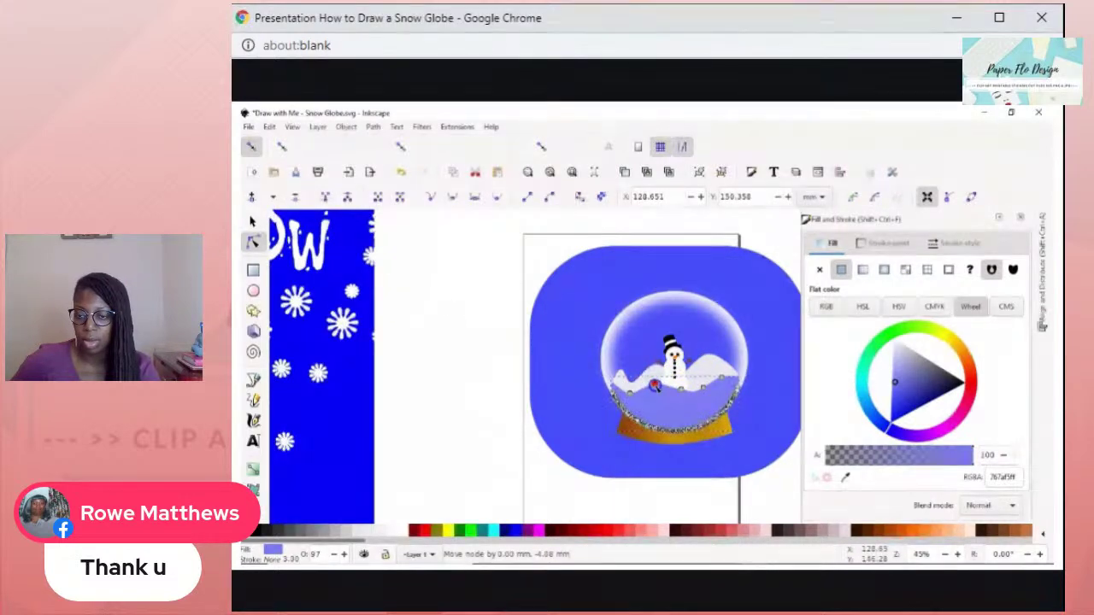
key("s")
key("n")
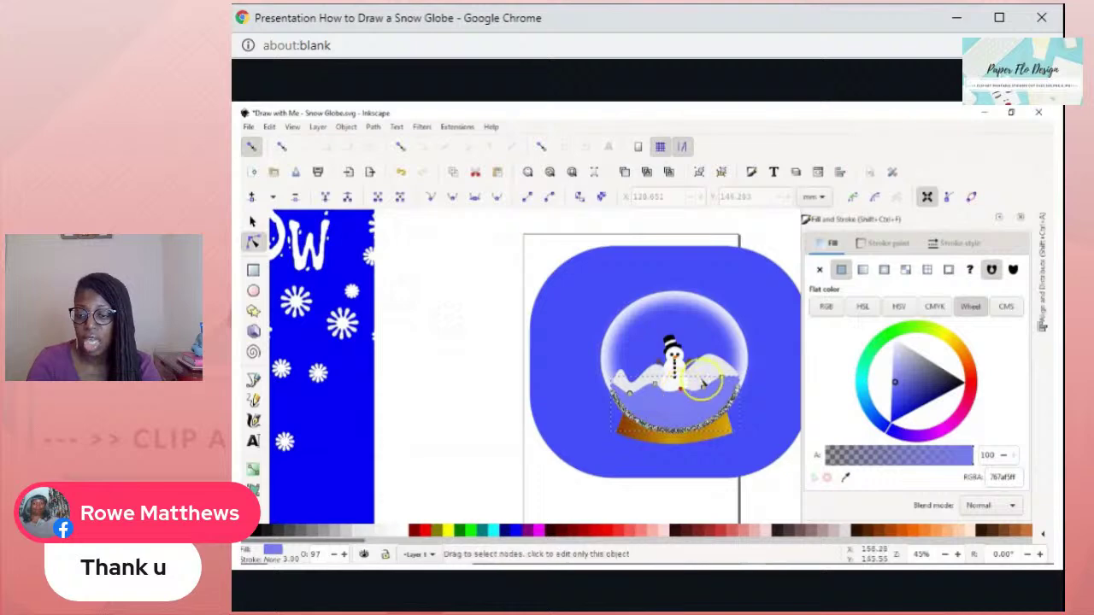
- Reselect the light blue hills for node editing and adjust the curve of their upper edge around the node beneath the snowman
left_click(716, 372)
key("s")
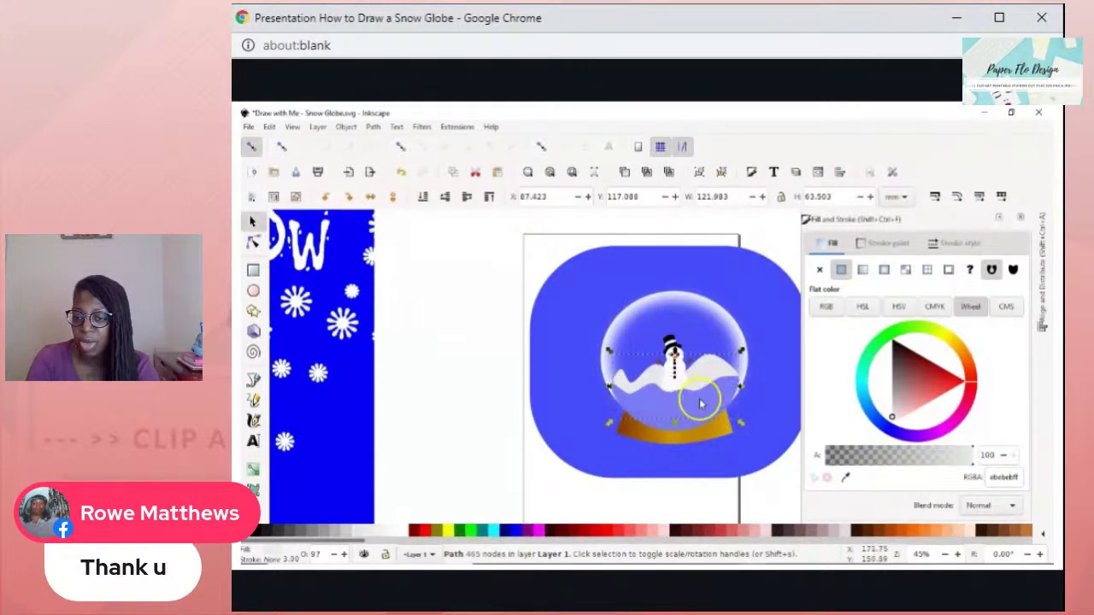
left_click(700, 407)
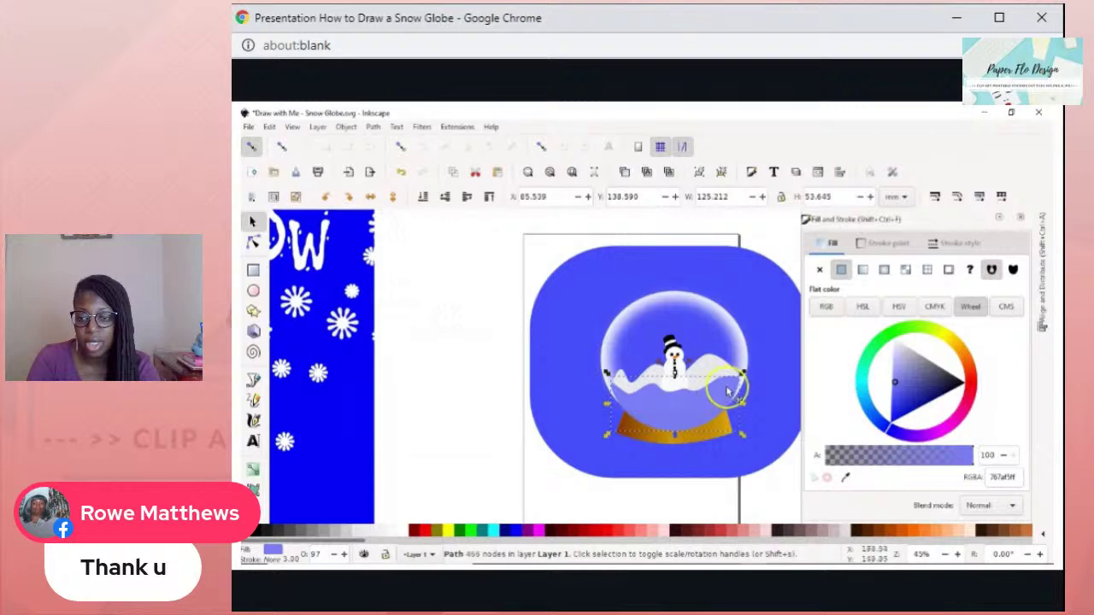
key("n")
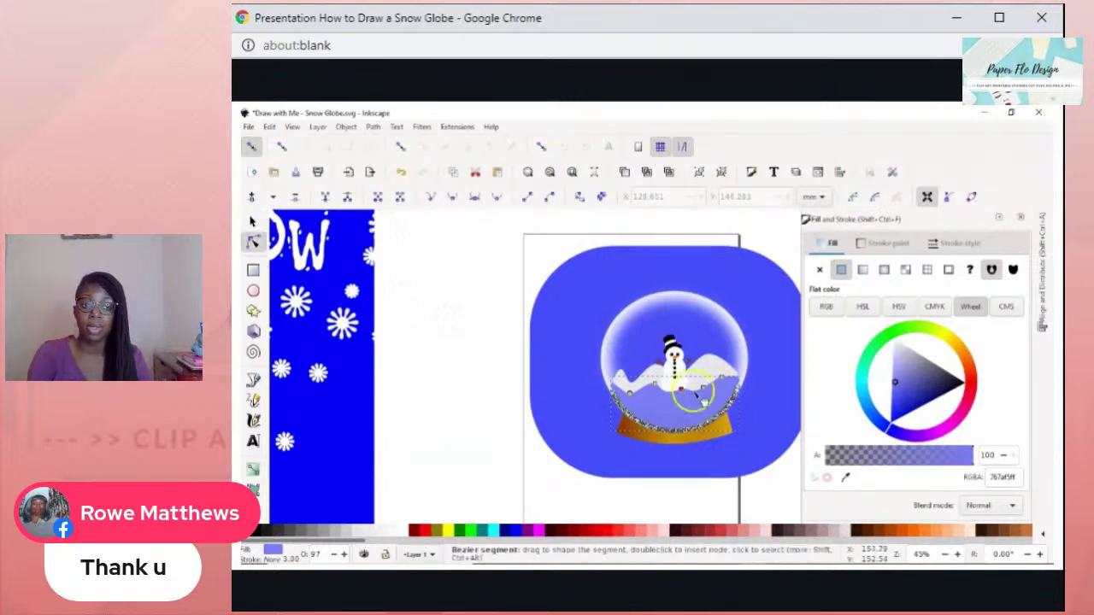
left_click_drag(707, 398, 697, 396)
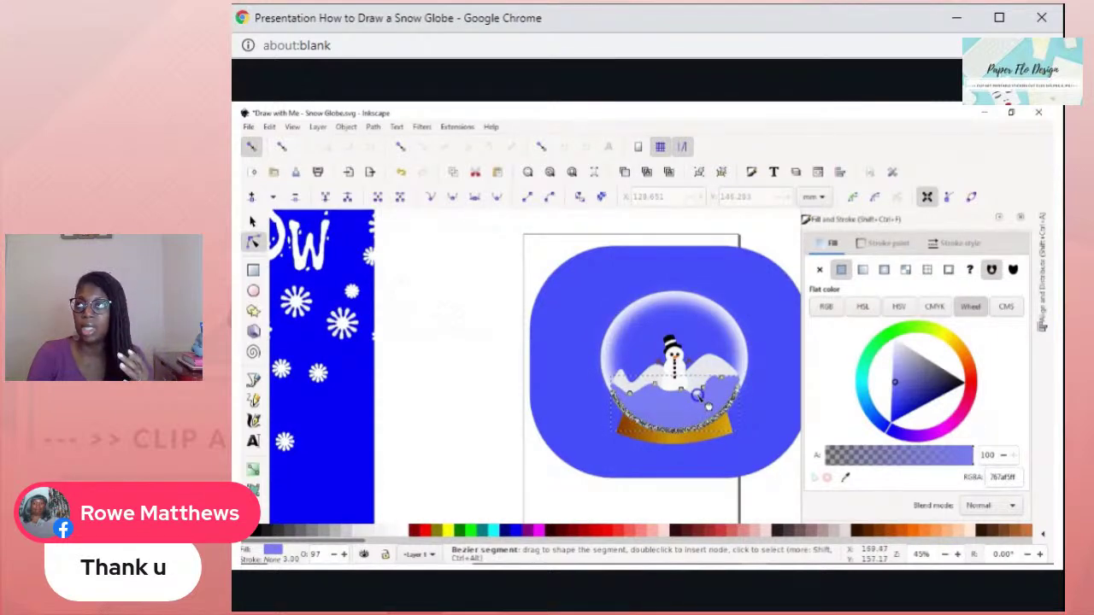
left_click(684, 391)
left_click(684, 392)
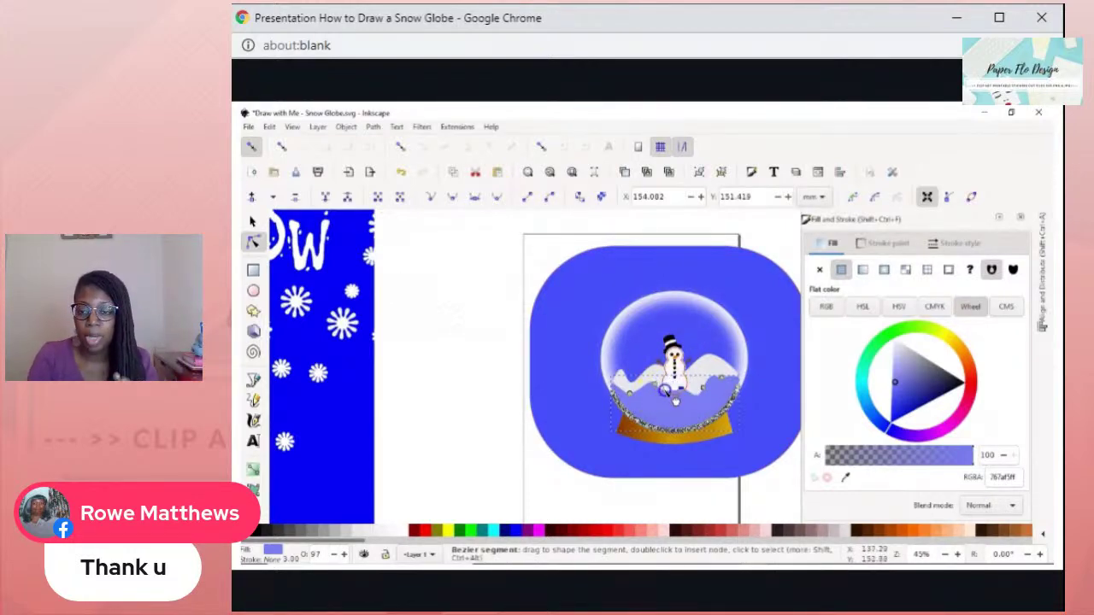
left_click_drag(674, 401, 694, 419)
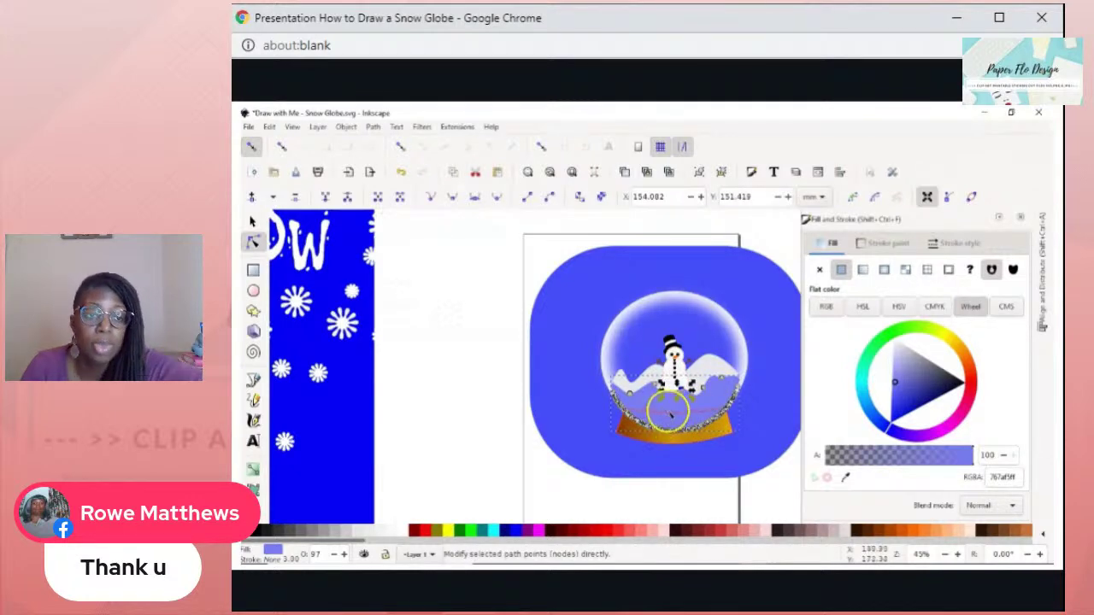
- Move the light blue hill copy down by about 5 mm and select the grey snow hills
key("s")
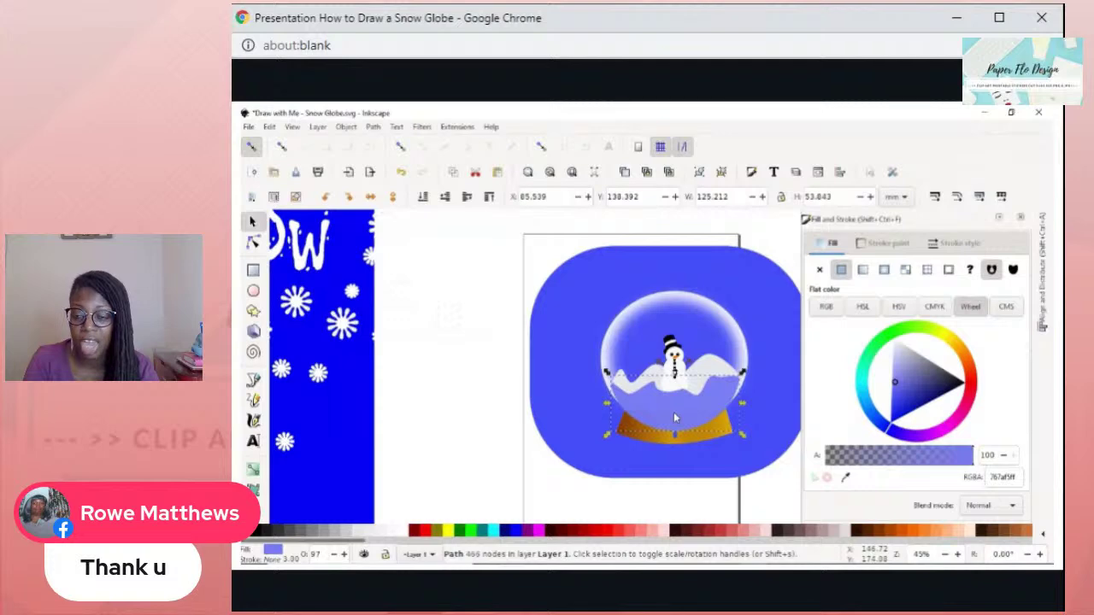
left_click_drag(674, 414, 675, 425)
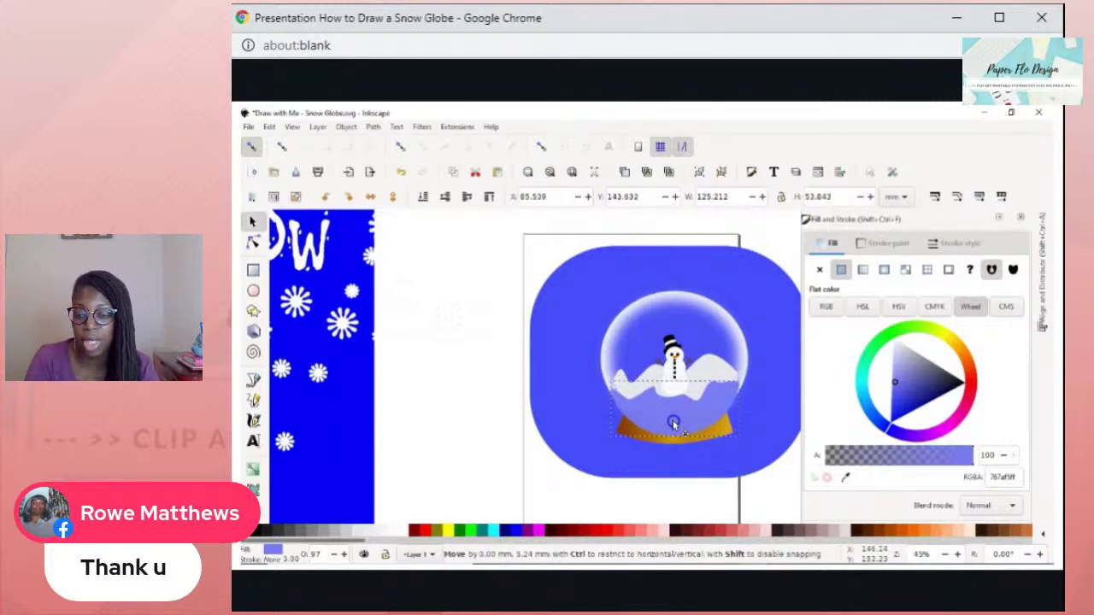
left_click(714, 375)
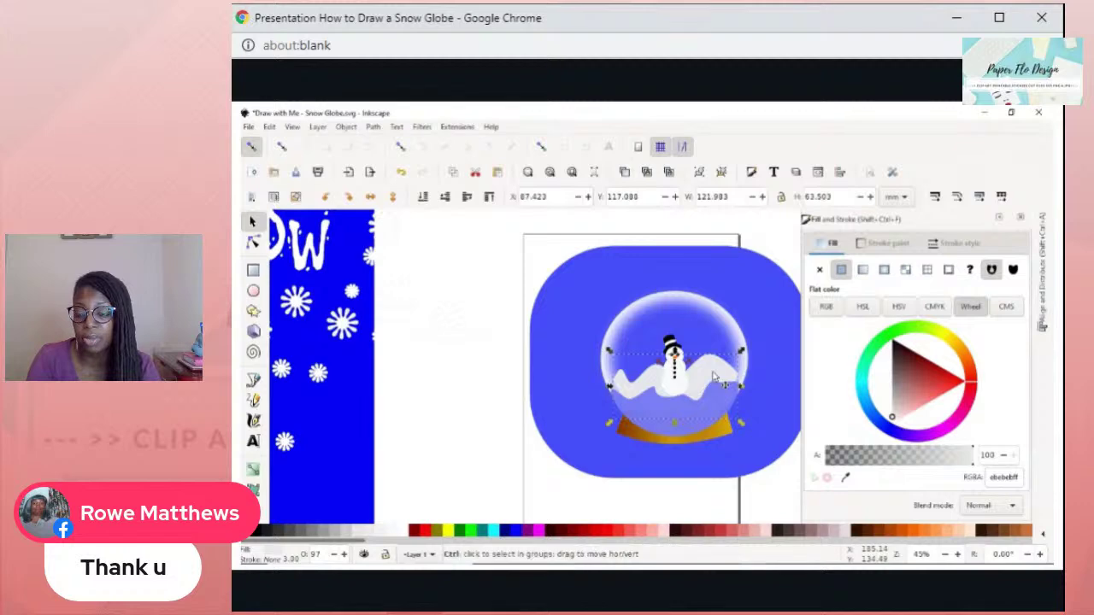
- Duplicate the grey snow hills and divide the light blue hills with the copy
key("ctrl+d")
left_click(699, 430)
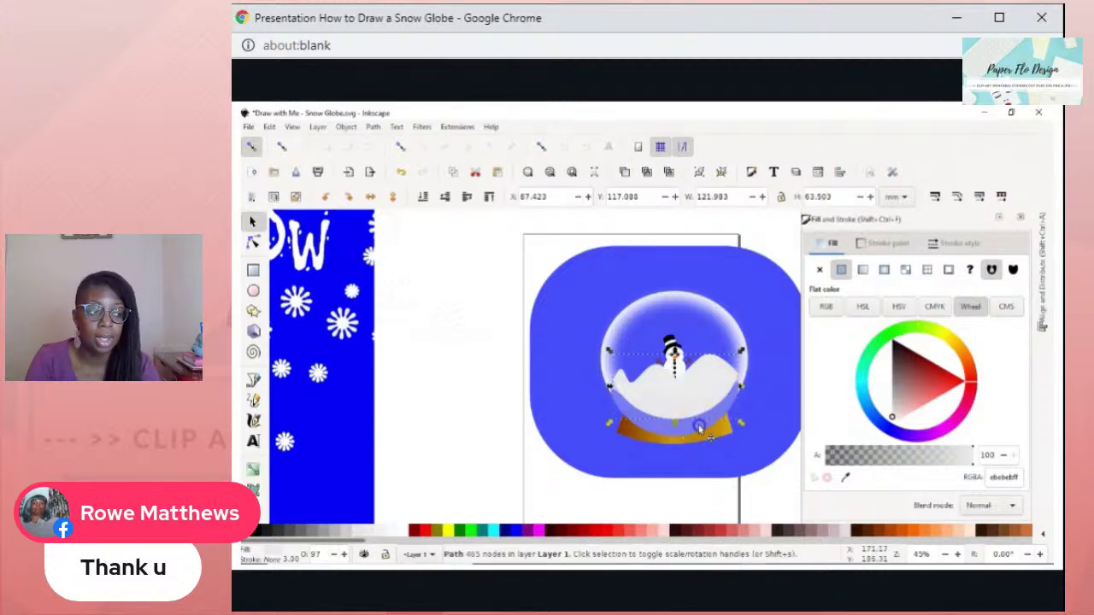
key("n")
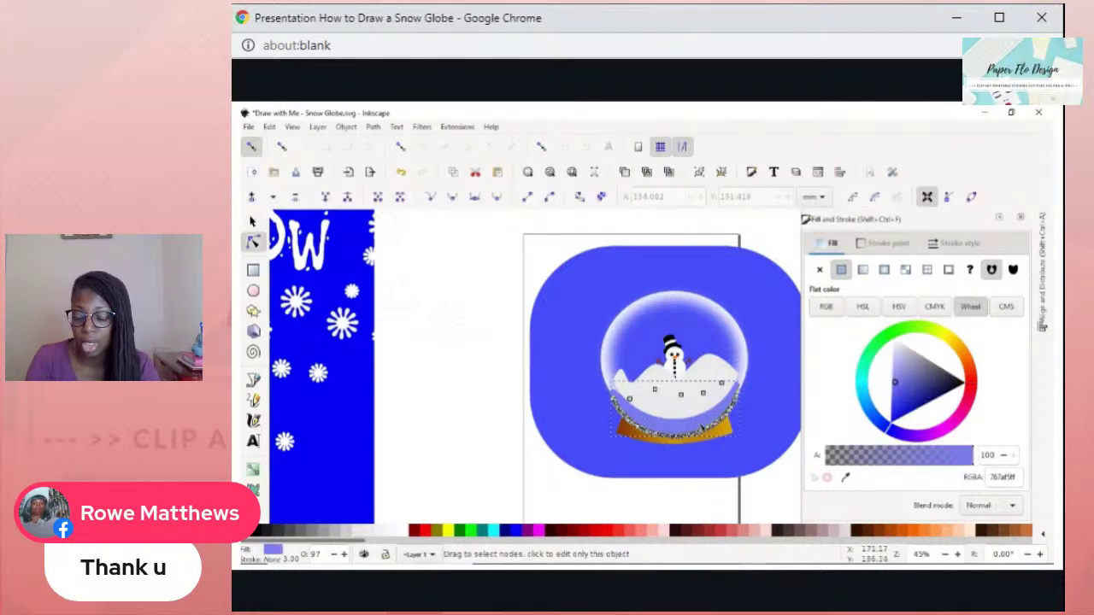
left_click(714, 373)
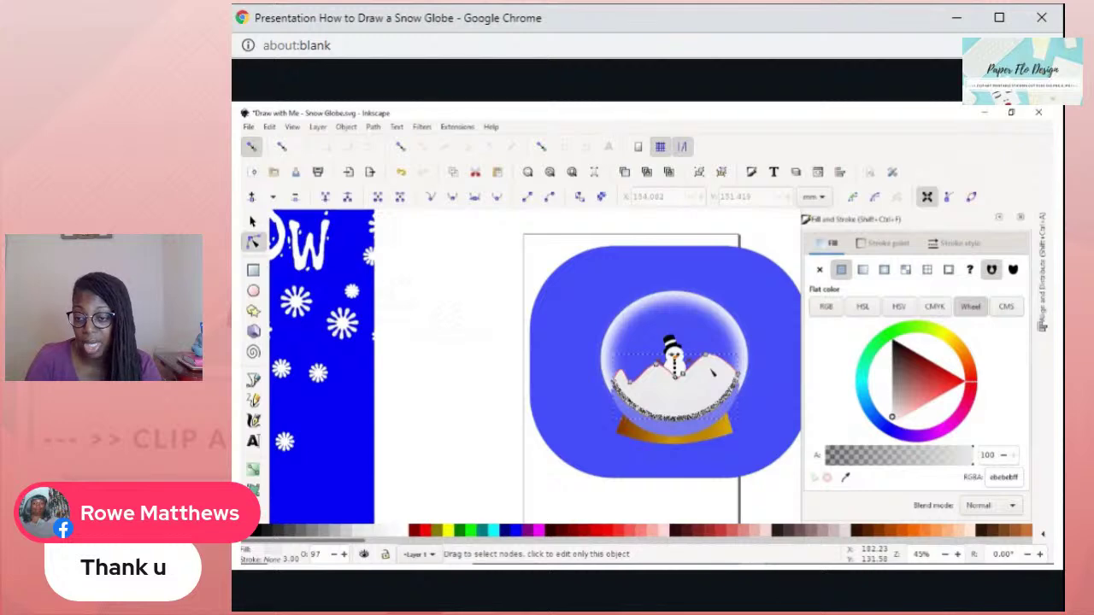
key("s")
left_click(700, 430)
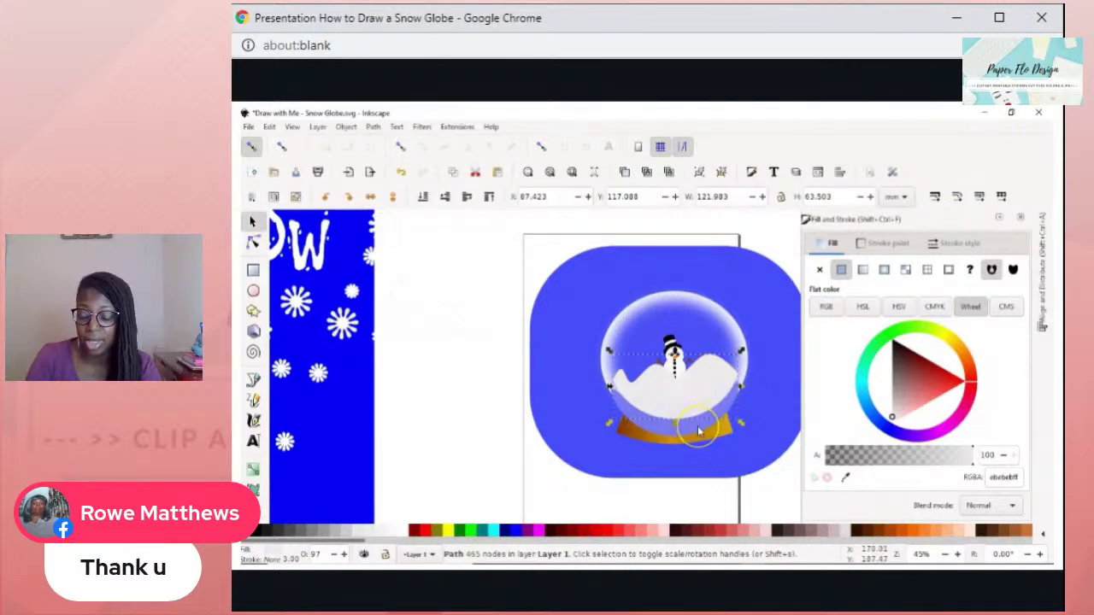
left_click(699, 430, "shift")
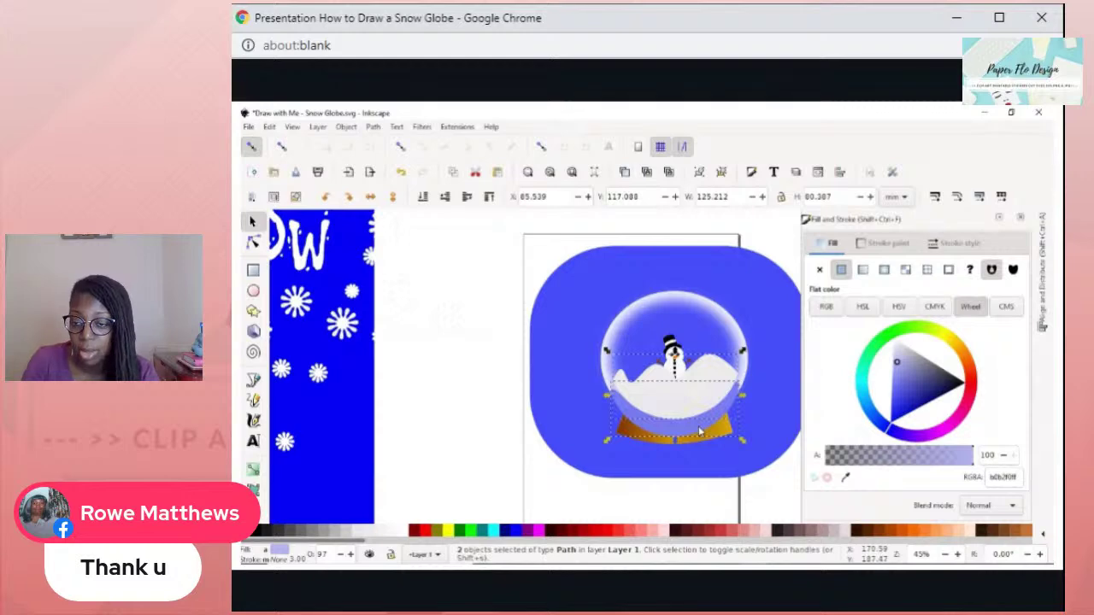
key("ctrl")
key("ctrl+/")
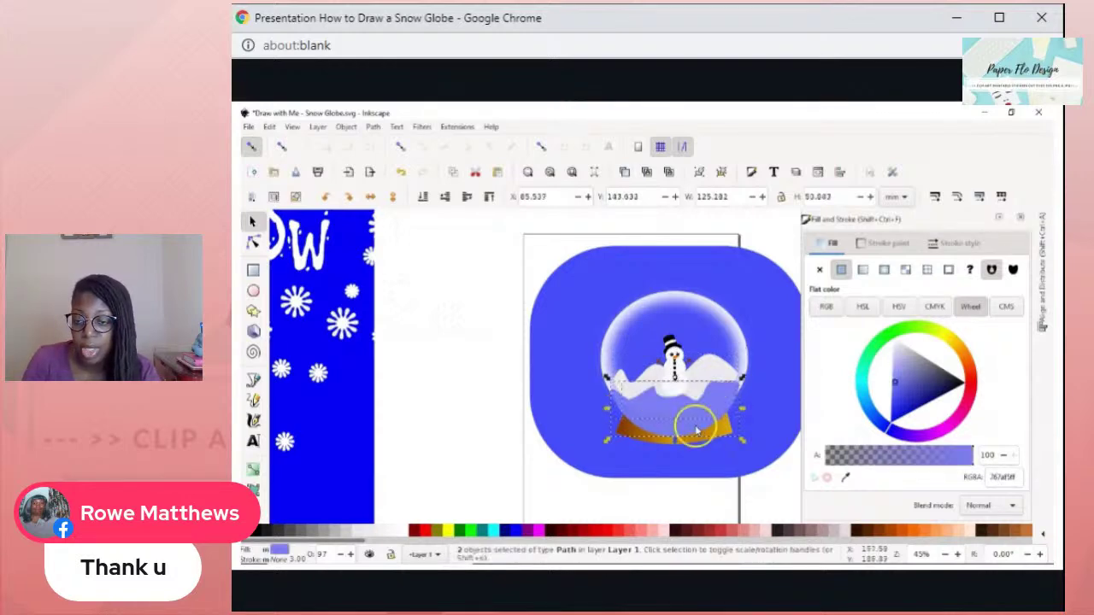
- Isolate the light blue crescent overlapping the gold base and delete it
left_click(781, 413)
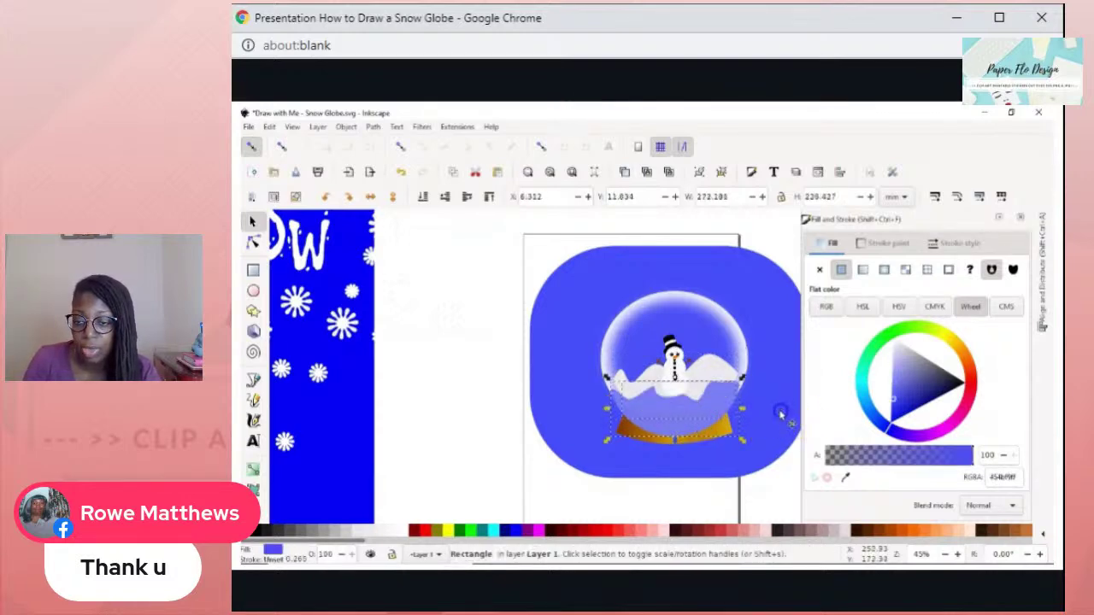
left_click(701, 427)
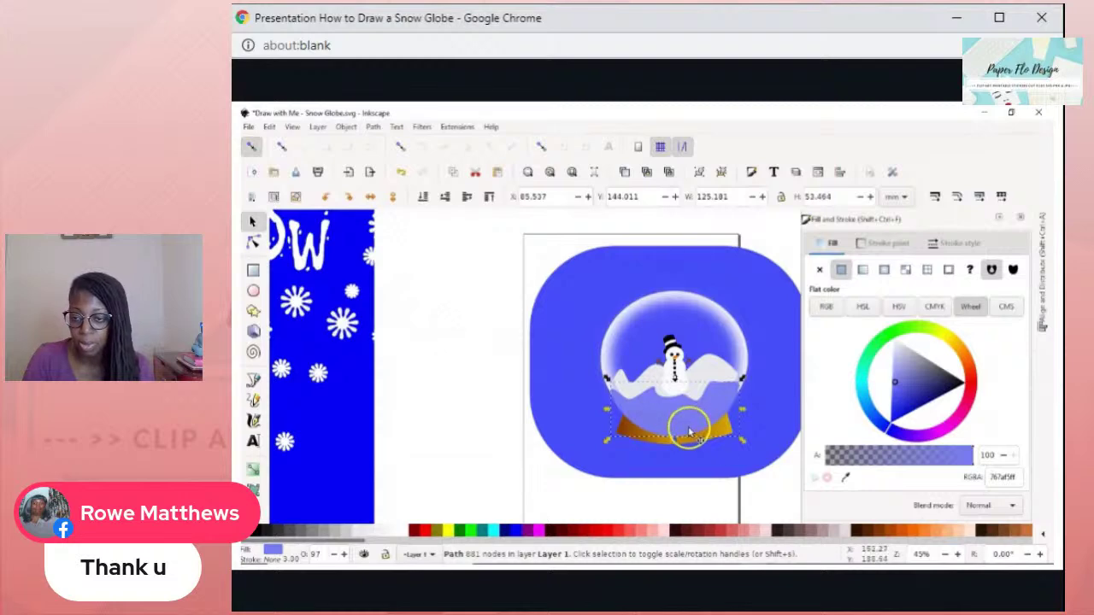
left_click(769, 398)
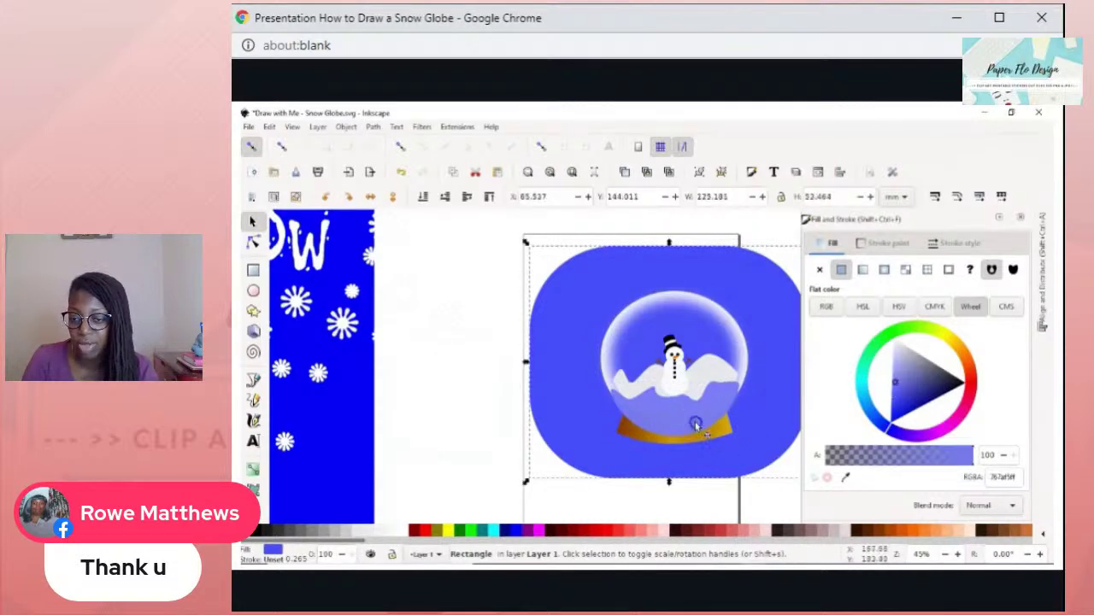
left_click(693, 429)
left_click_drag(694, 430, 707, 476)
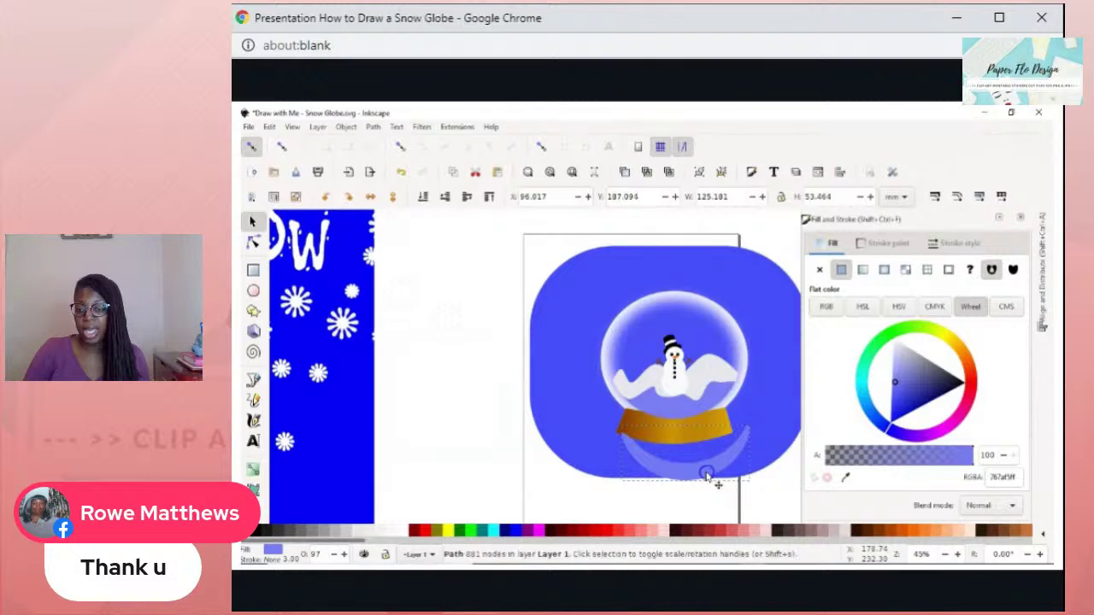
key("ctrl+z")
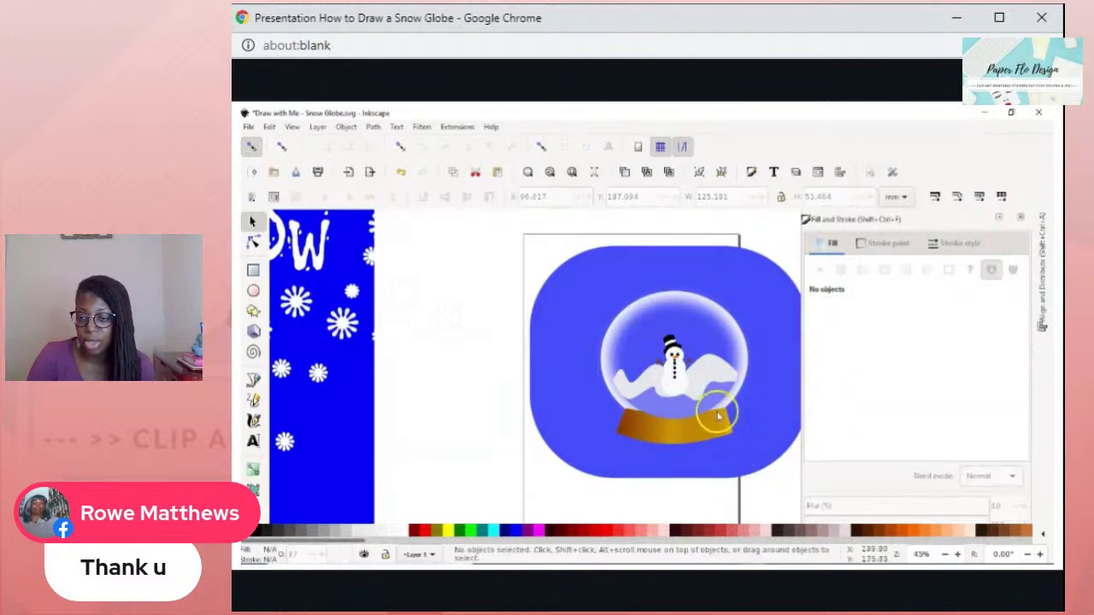
- Apply a linear gradient to the light blue snow inside the glass, fading from 767af5 to transparent toward the grey hill beside the snowman
left_click(707, 434)
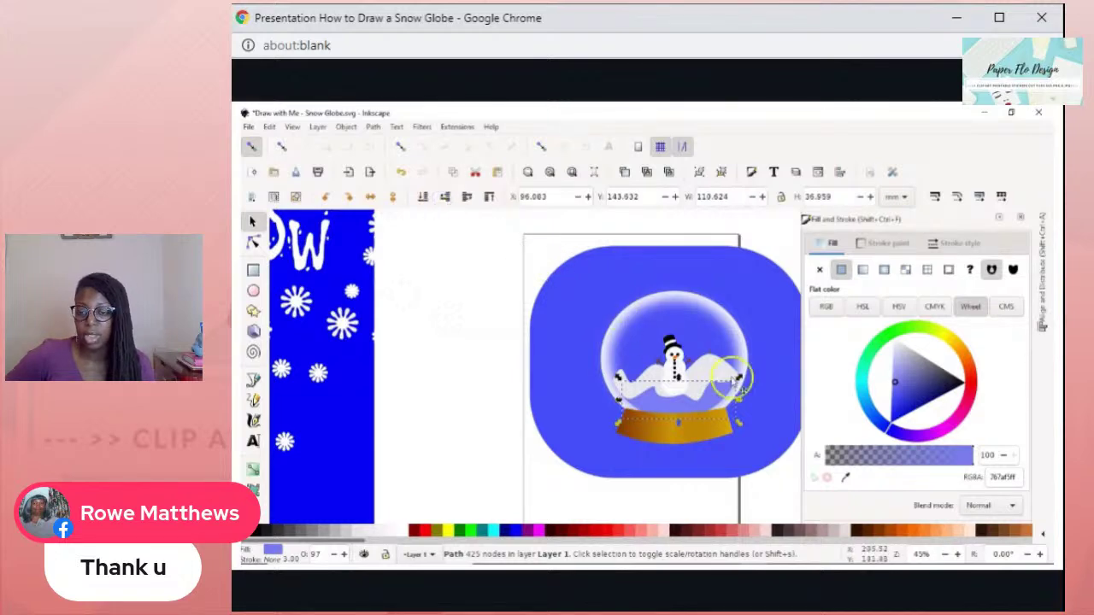
left_click(766, 407)
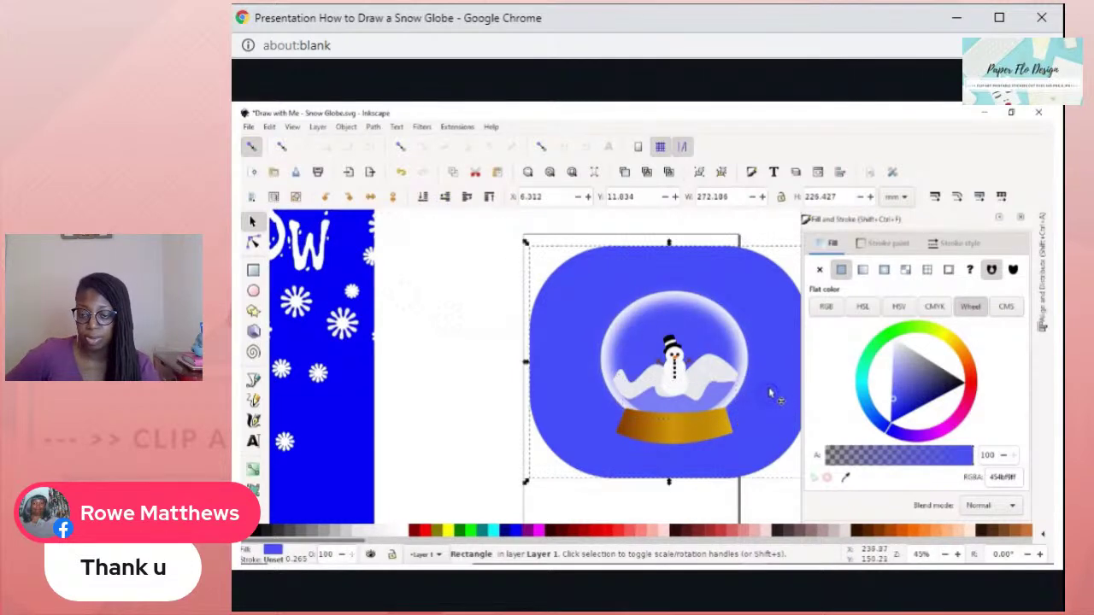
left_click(689, 408)
left_click(688, 406)
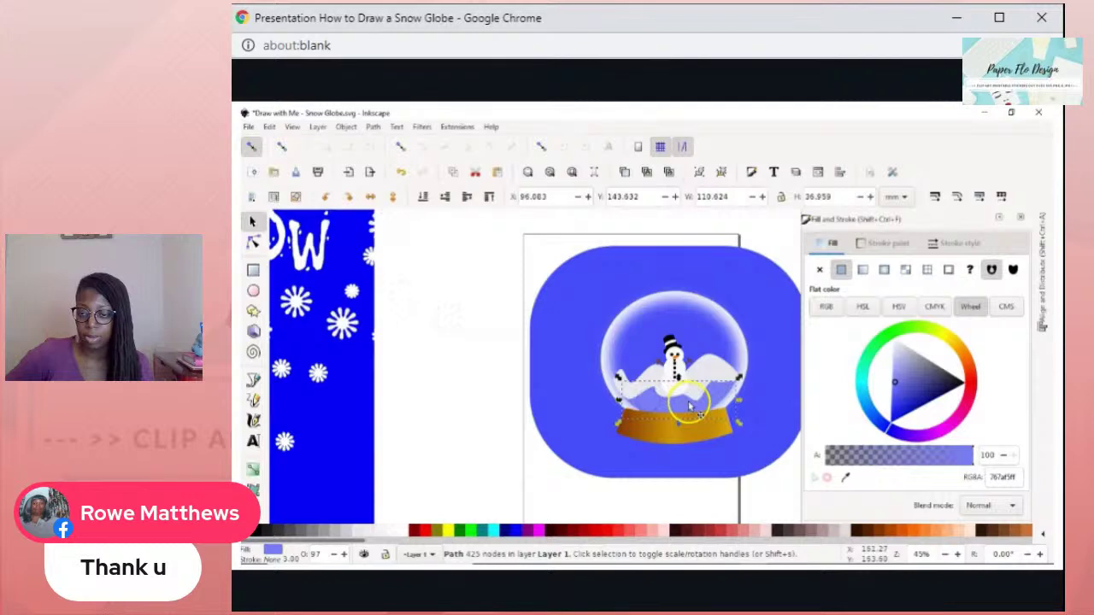
key("g")
left_click_drag(665, 396, 712, 409)
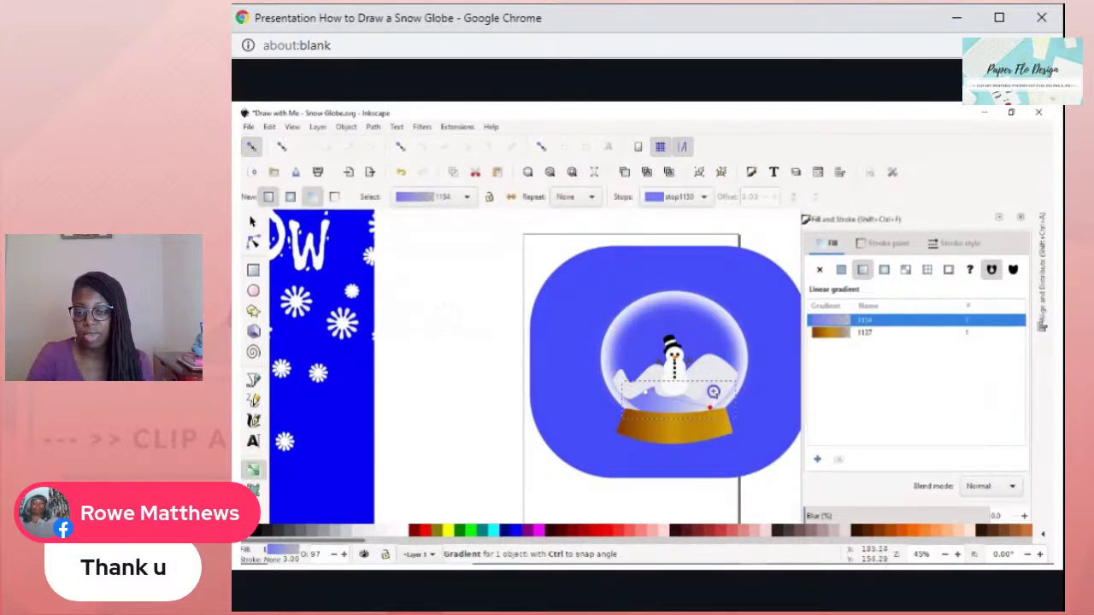
left_click_drag(715, 388, 712, 377)
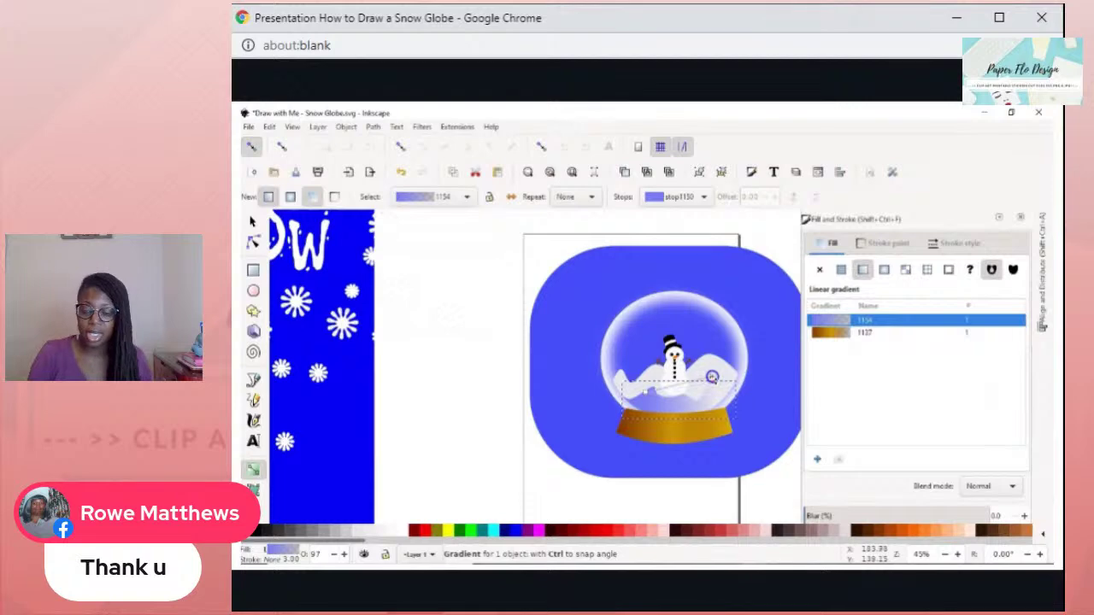
- Move the light blue snow's gradient start to the base's upper edge and its end to the snowman's body
left_click(667, 410)
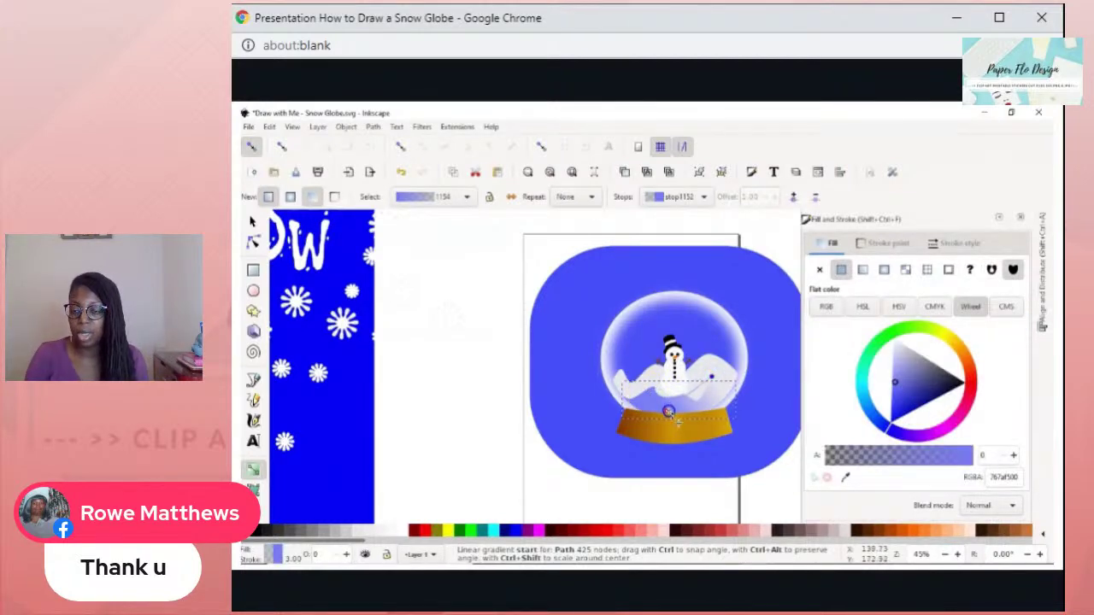
left_click(712, 378)
left_click_drag(712, 378, 683, 383)
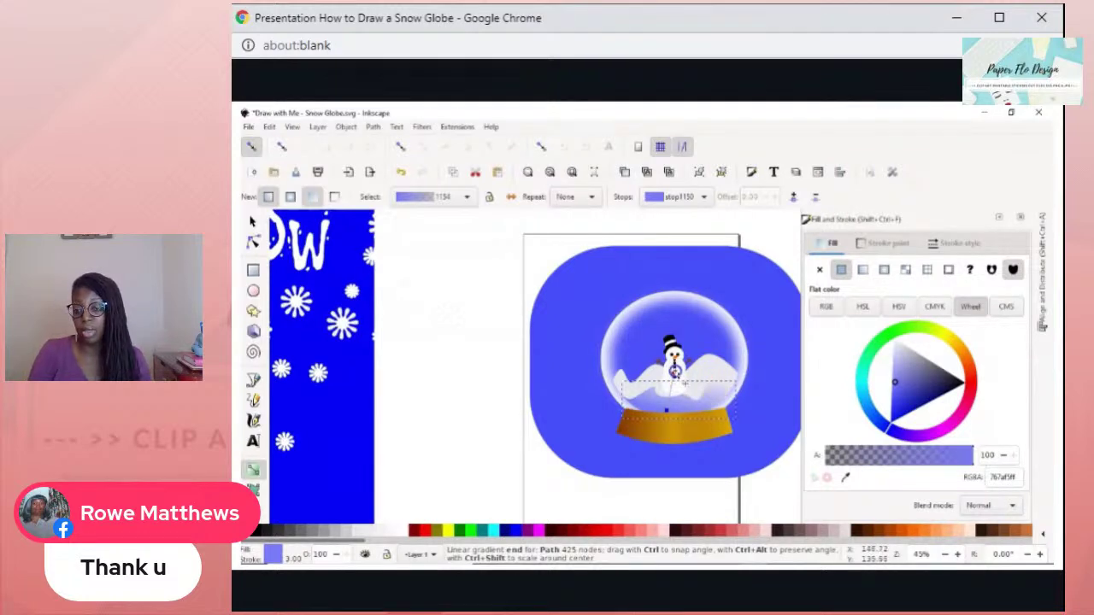
left_click(684, 381)
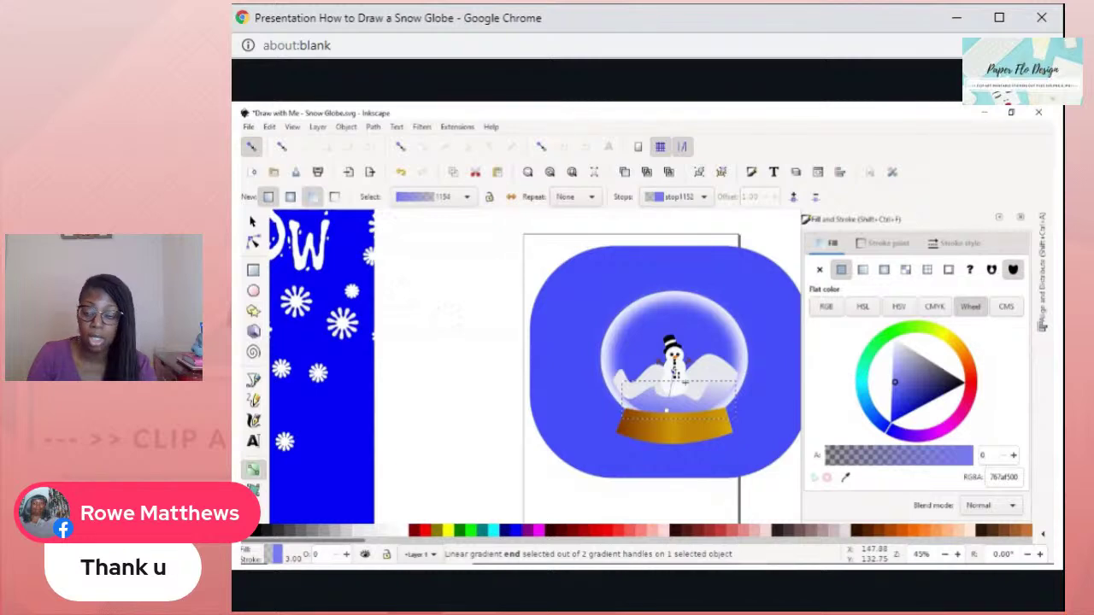
- Refine the light blue snow's gradient handles so the fade runs almost vertically from the base's upper edge to the snowman's body
left_click(686, 312)
left_click(710, 395)
mouse_move(672, 371)
left_mouse_down()
mouse_move(666, 400)
mouse_move(685, 416)
mouse_move(672, 412)
mouse_move(674, 368)
mouse_move(673, 415)
mouse_move(675, 395)
mouse_move(641, 408)
mouse_move(682, 392)
mouse_move(646, 401)
mouse_move(647, 381)
left_mouse_up()
mouse_move(682, 390)
left_mouse_down()
mouse_move(656, 382)
mouse_move(676, 420)
mouse_move(675, 381)
left_mouse_up()
key("ctrl+z")
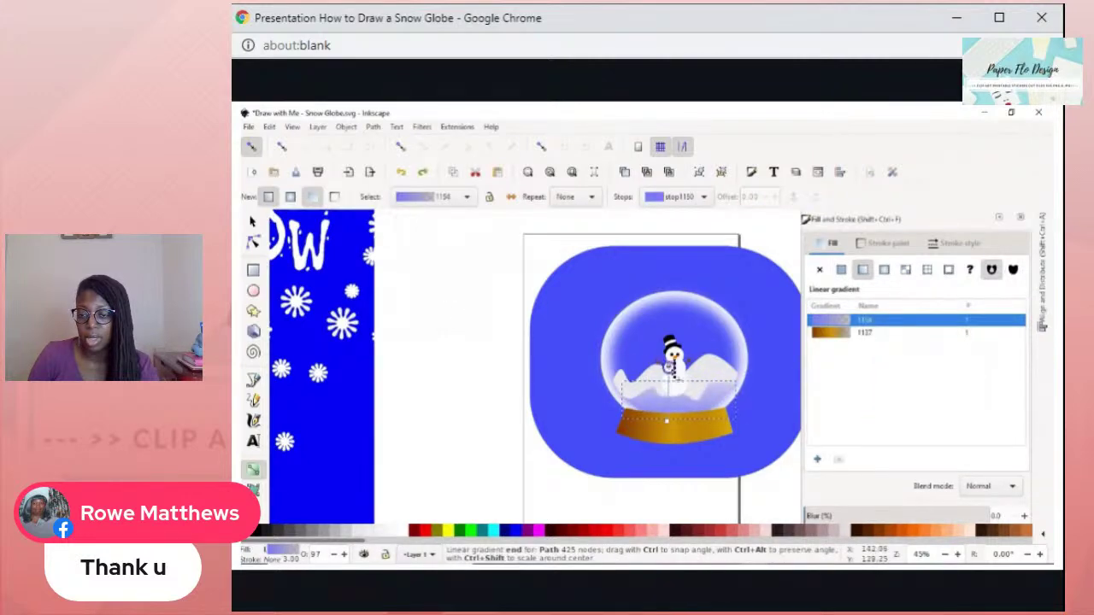
left_click(667, 419)
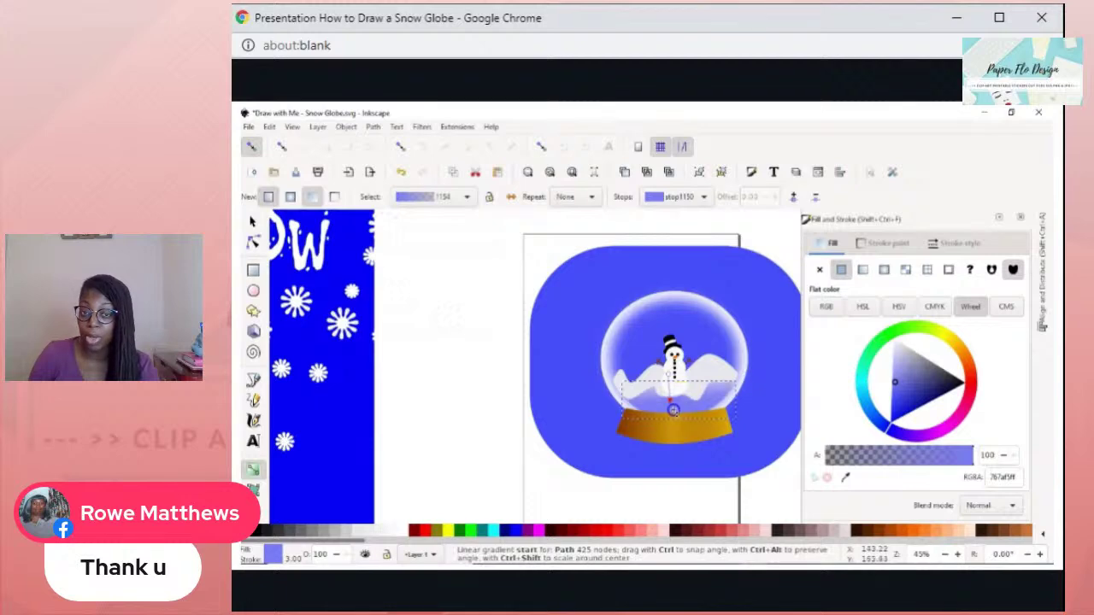
left_click(676, 412)
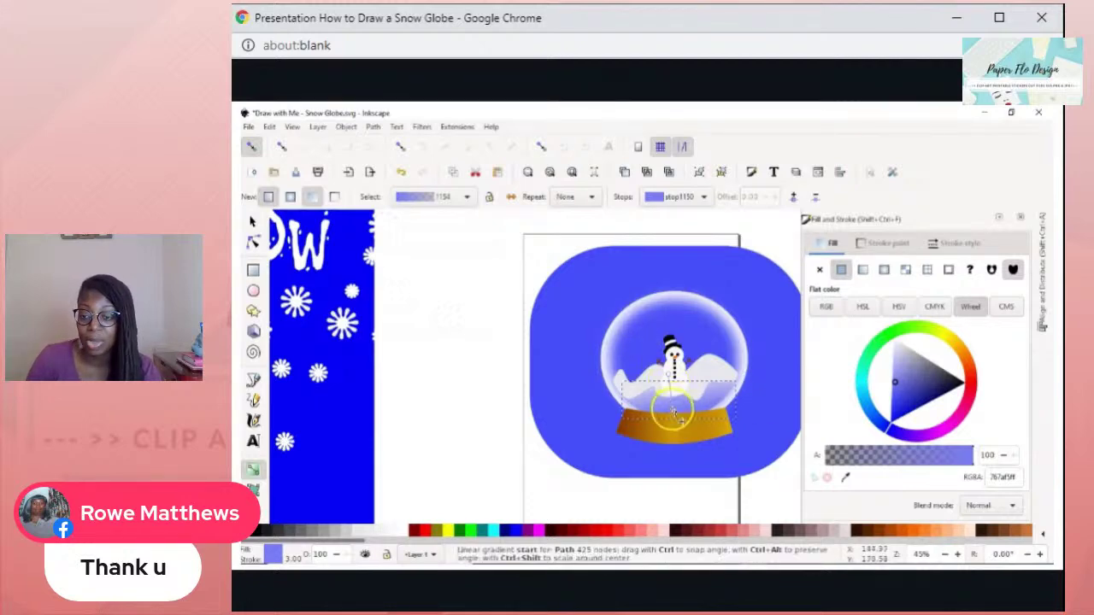
left_click(669, 372)
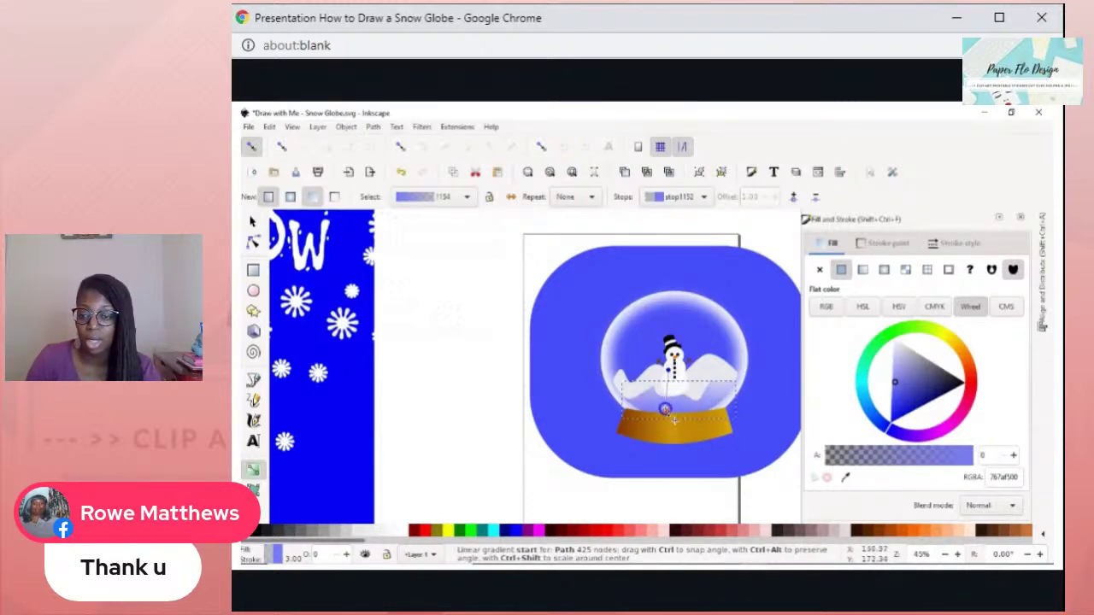
left_click(671, 410)
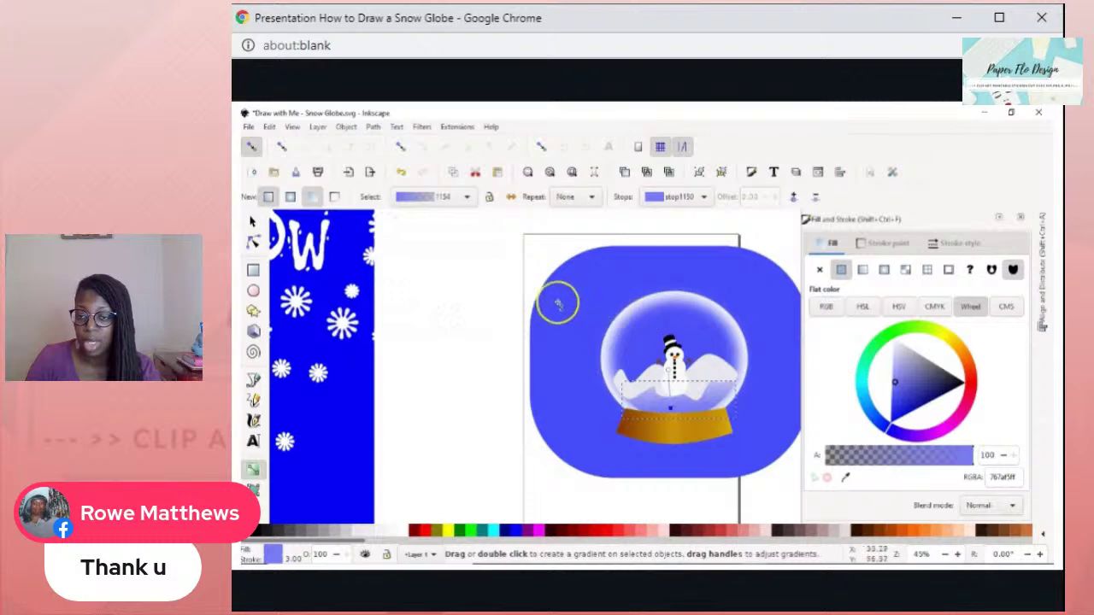
- Lower the gradient-filled snow piece one level behind the grey hills, raise it back one level and deselect it
key("s")
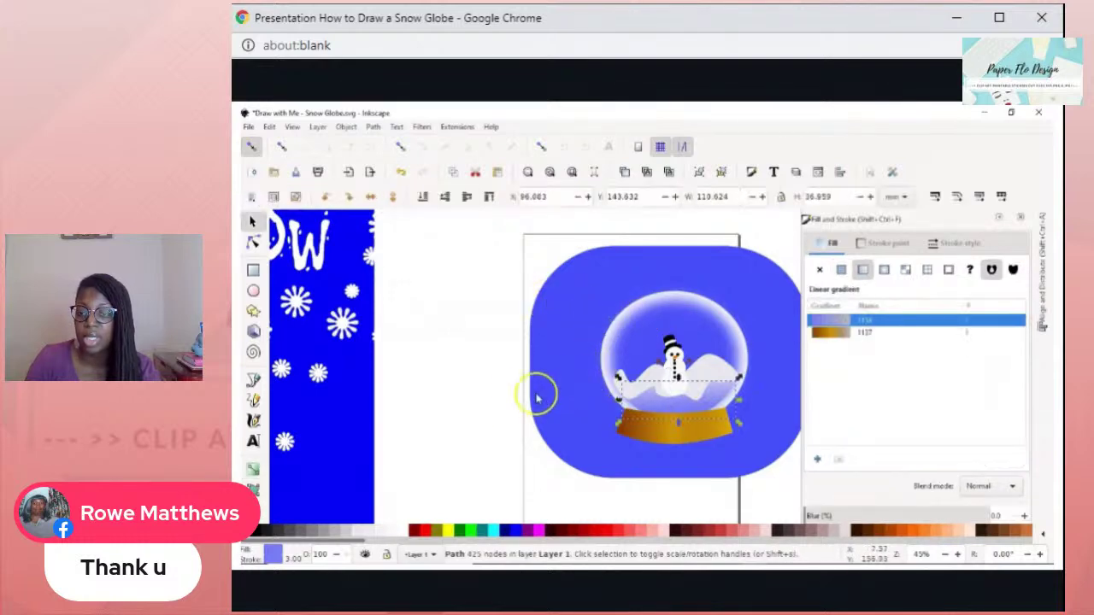
left_click(434, 370)
left_click(646, 404)
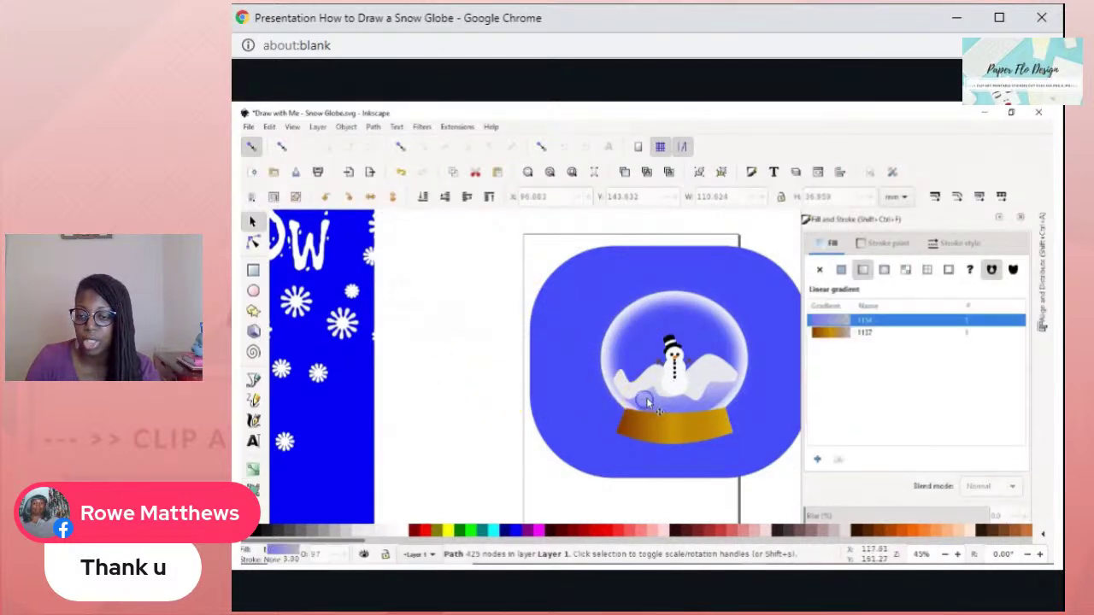
left_click(445, 200)
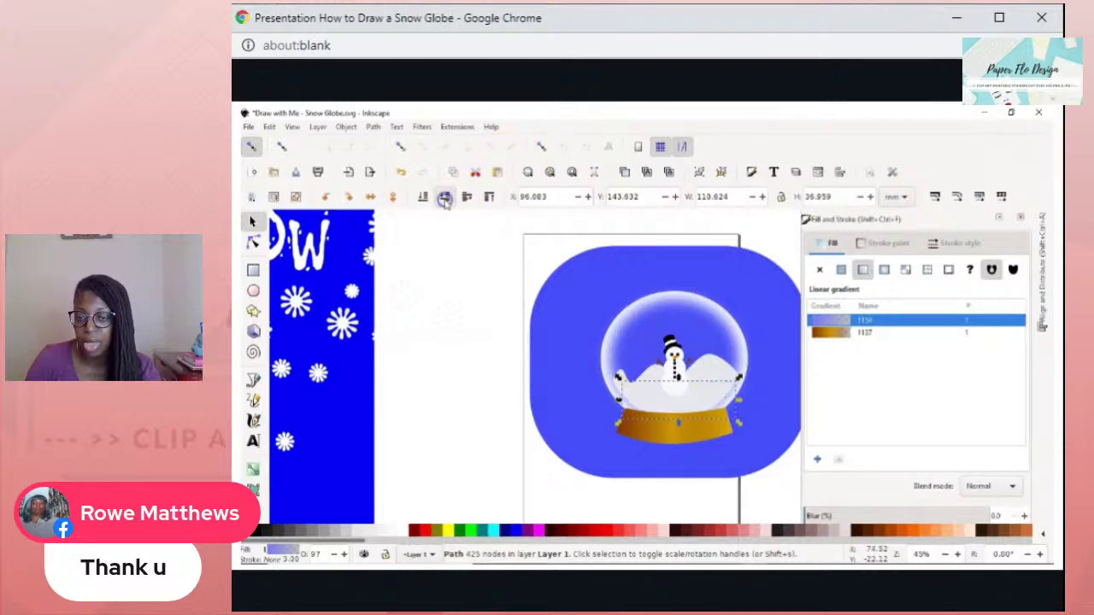
left_click(472, 200)
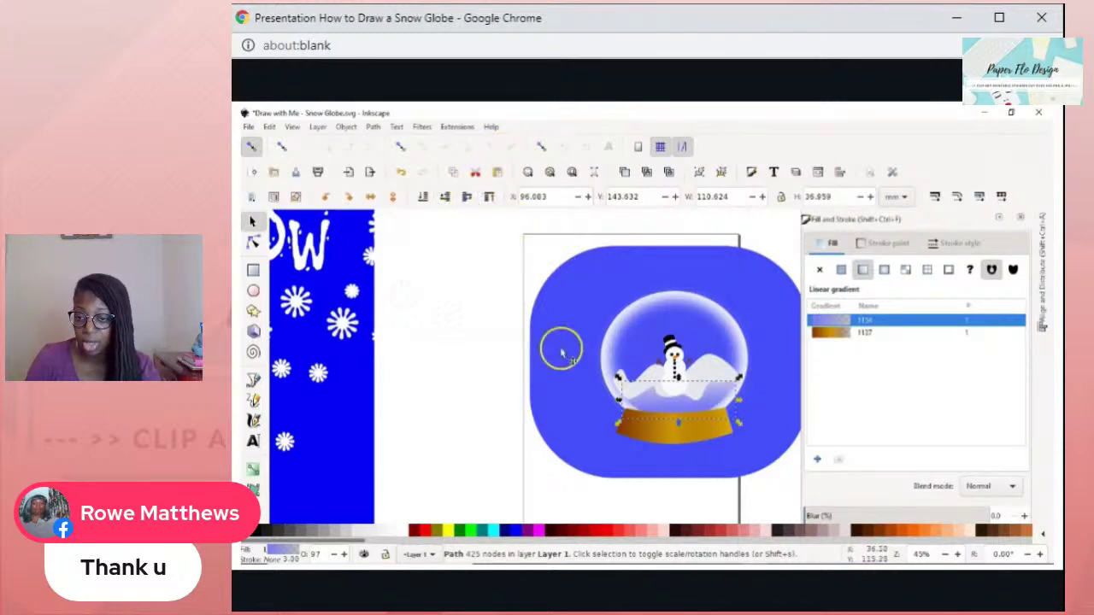
left_click(481, 387)
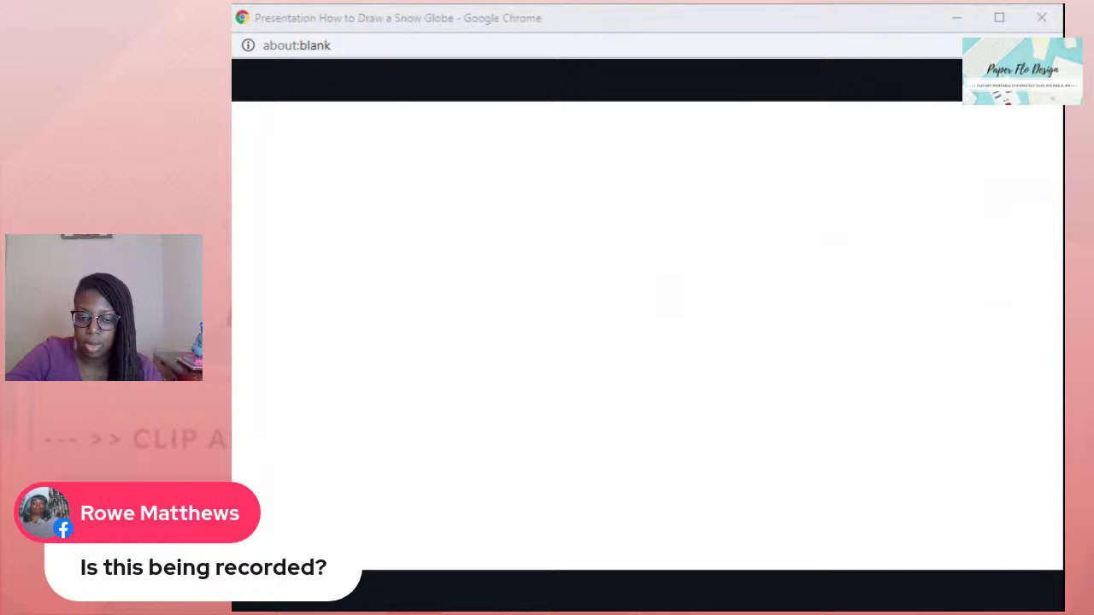
- Delete the solid white oval among the small snowflakes beside the snowman
left_click(569, 29)
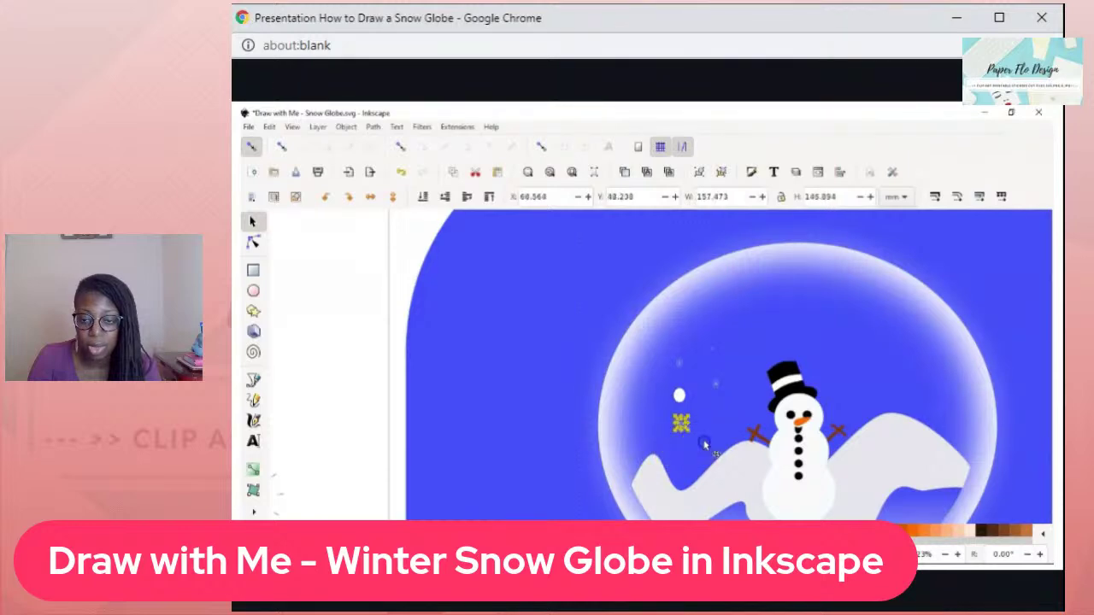
left_click(680, 395)
key("Delete")
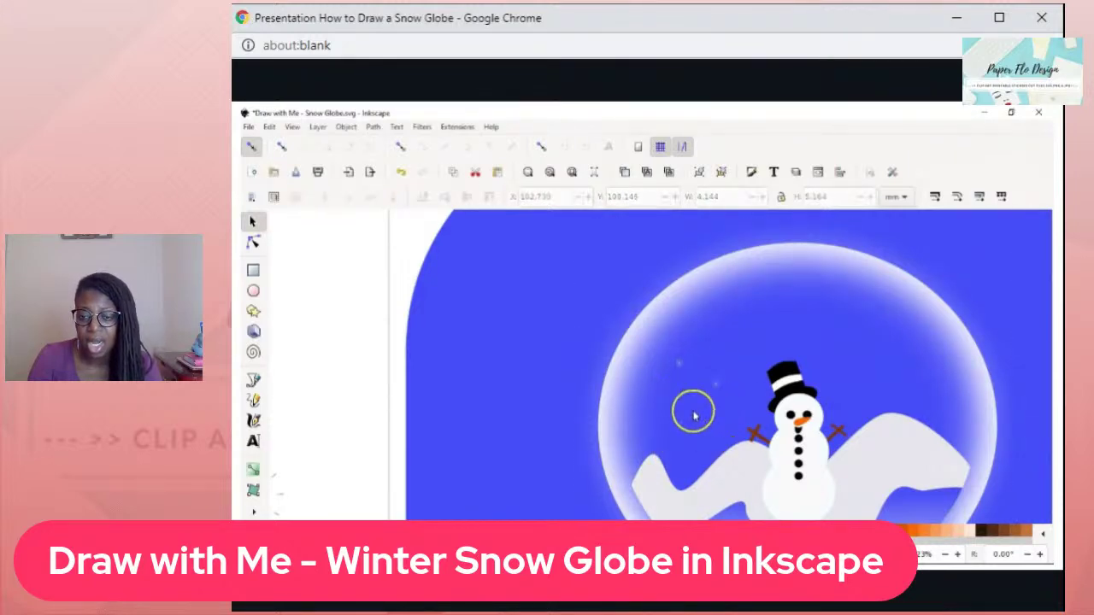
- Duplicate the snowflake group above the snowman and place the copy about 26 mm right and 8 mm up, inside the glass
left_click(705, 417)
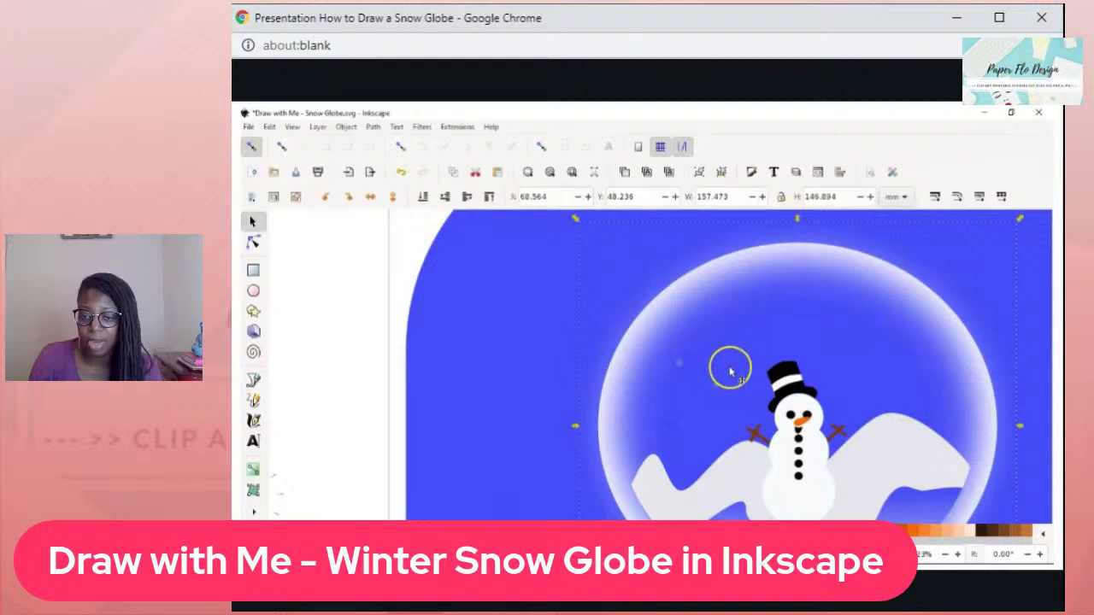
left_click(745, 296)
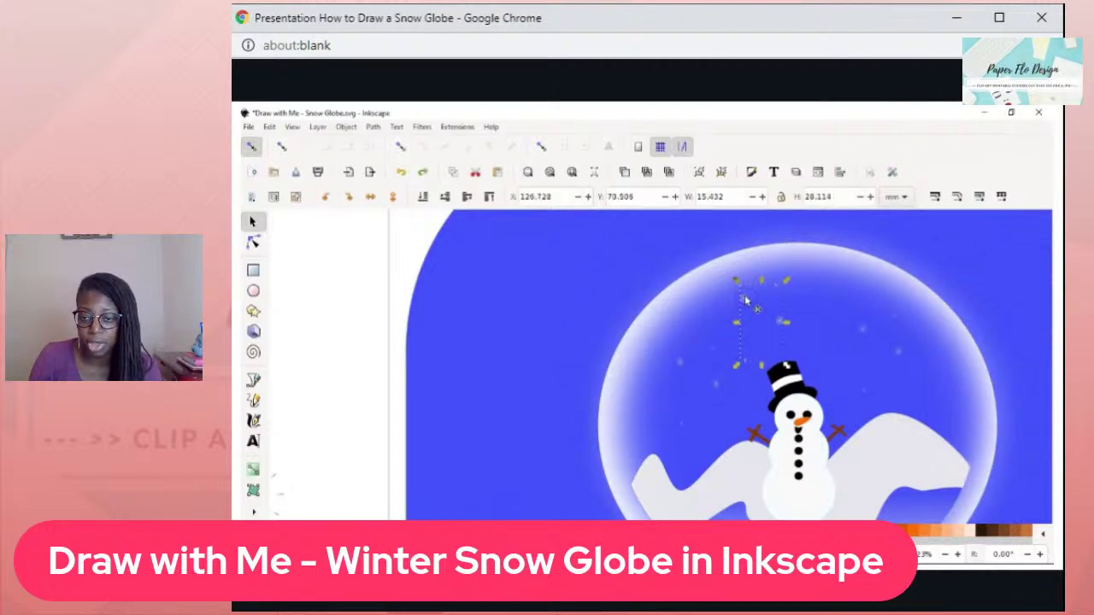
left_click(746, 300)
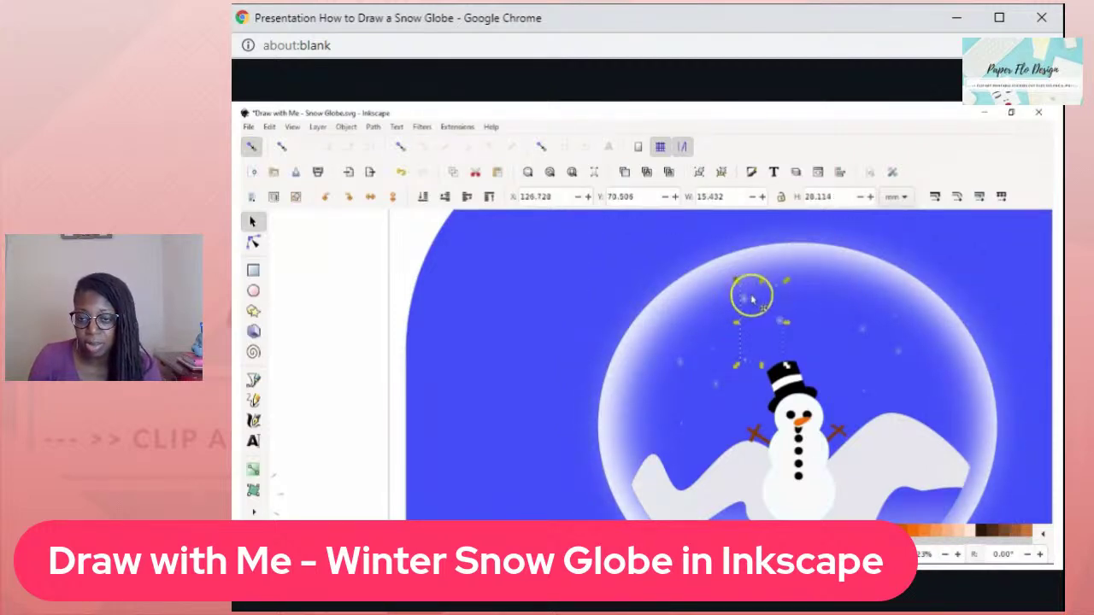
left_click_drag(749, 303, 821, 283)
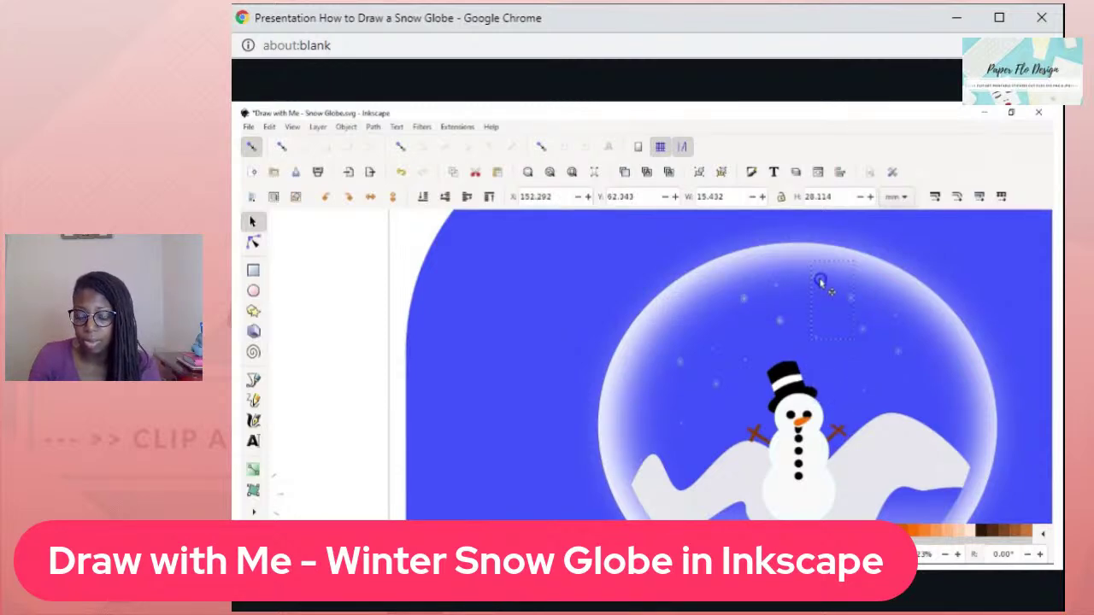
- Distribute snowflake groups across the lower part of the glass on both sides of the snowman
left_click_drag(820, 283, 827, 340)
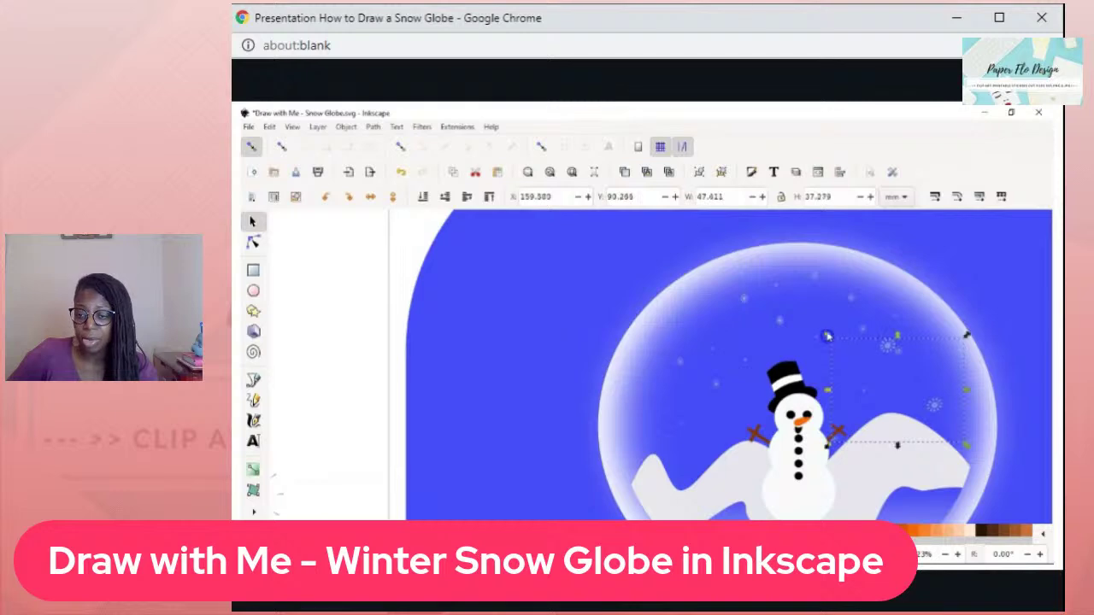
left_click_drag(928, 409, 680, 473)
left_click(682, 471)
left_click_drag(713, 402, 628, 334)
left_click_drag(684, 436, 904, 390)
left_click(1002, 473)
- Delete the stray snowflake piece lying outside the glass beside the left hill
right_click(589, 476)
left_click(659, 425)
left_click(582, 479)
left_click_drag(582, 479, 596, 481)
key("ctrl+z")
left_click(593, 477)
key("Delete")
- Delete the snowflakes overlapping the right hill, excluding the two in the sky above it from the selection
scroll(957, 417, "down", 1)
left_click(911, 418)
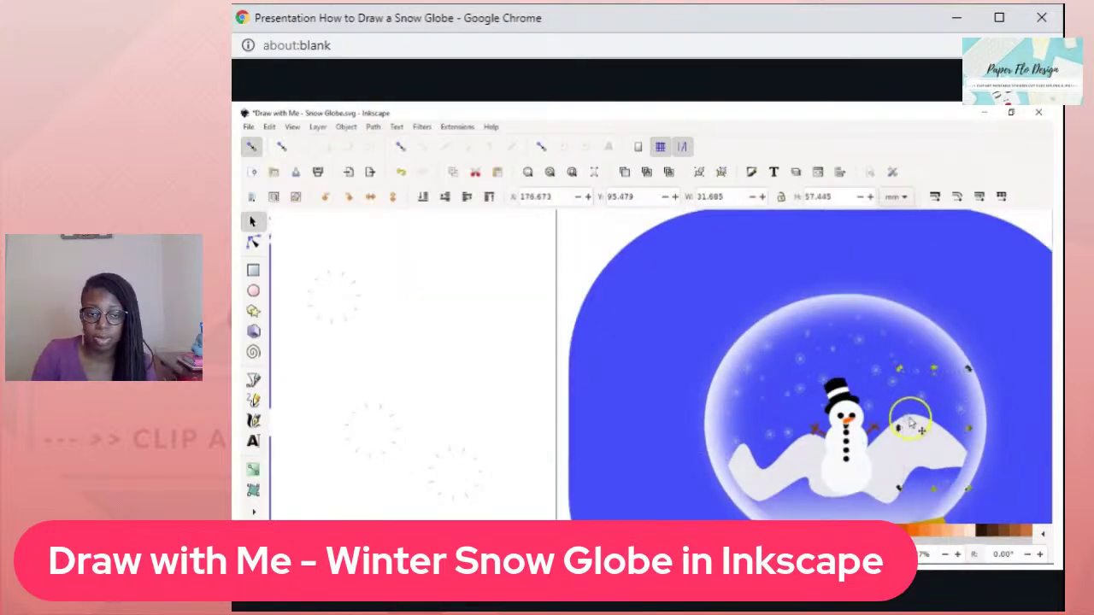
left_click(963, 410, "shift")
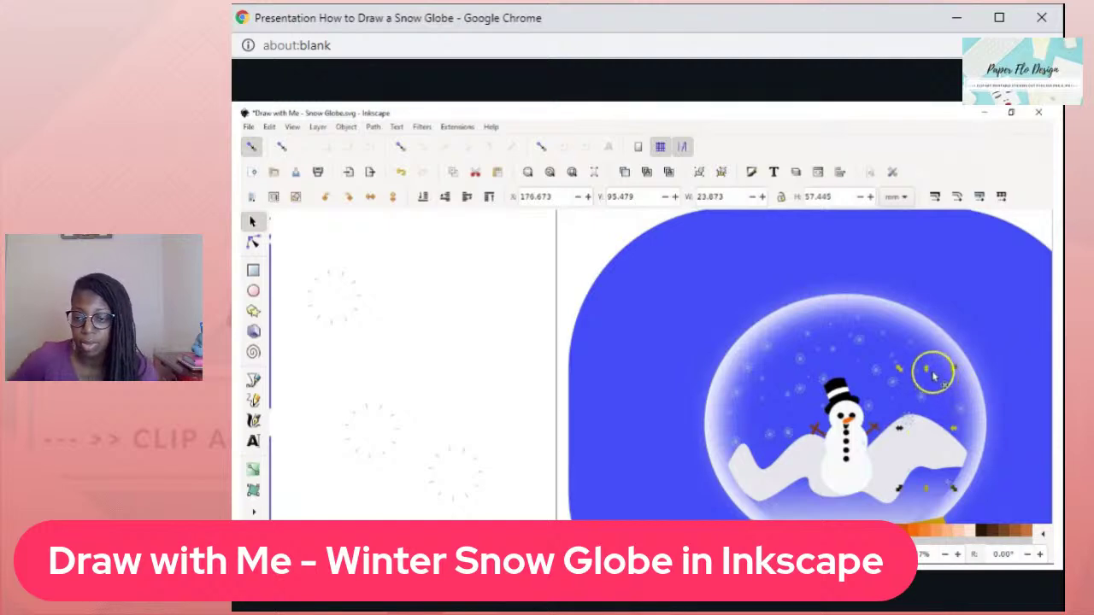
left_click(934, 375, "shift")
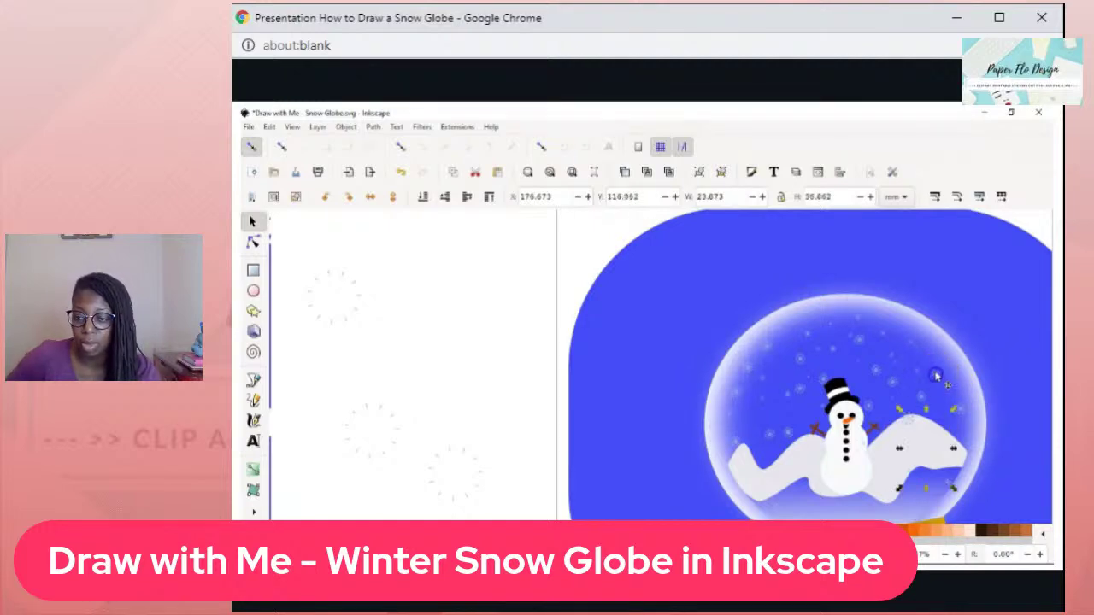
key("Delete")
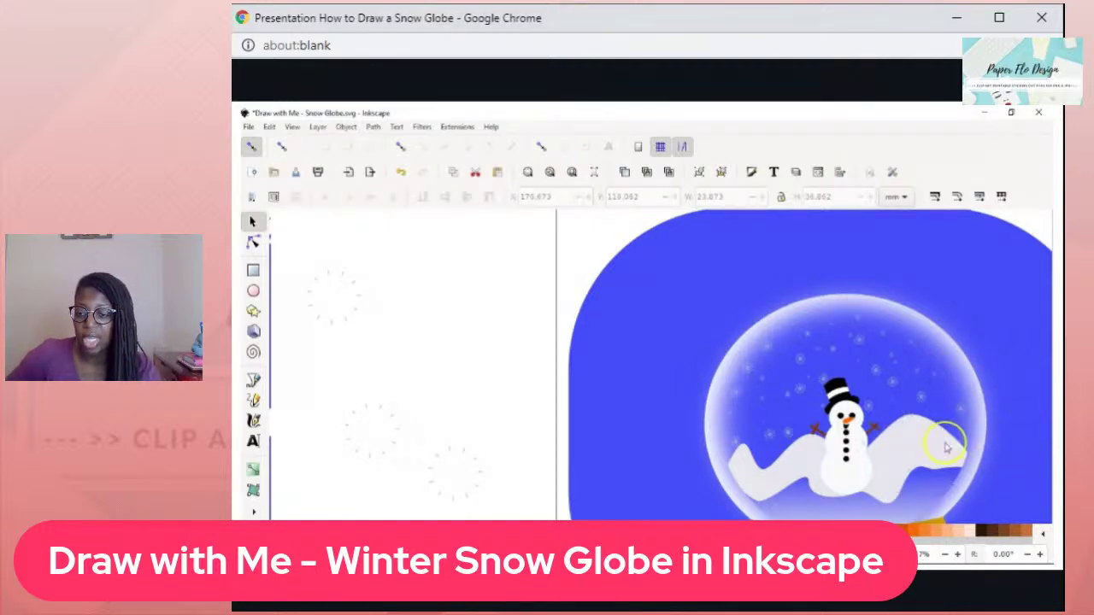
left_click(819, 489)
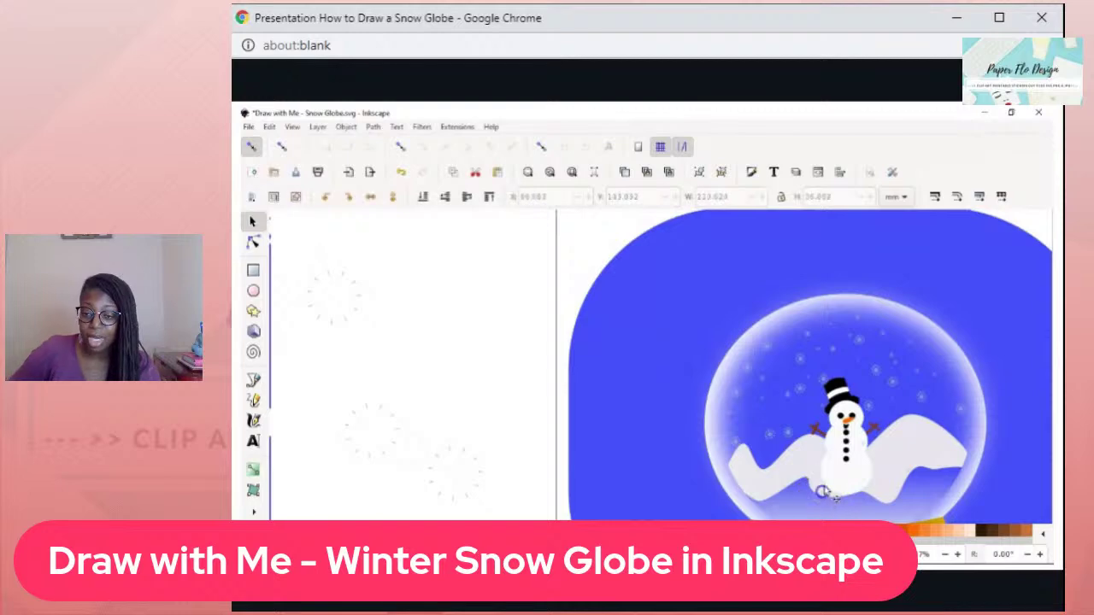
left_click(939, 439)
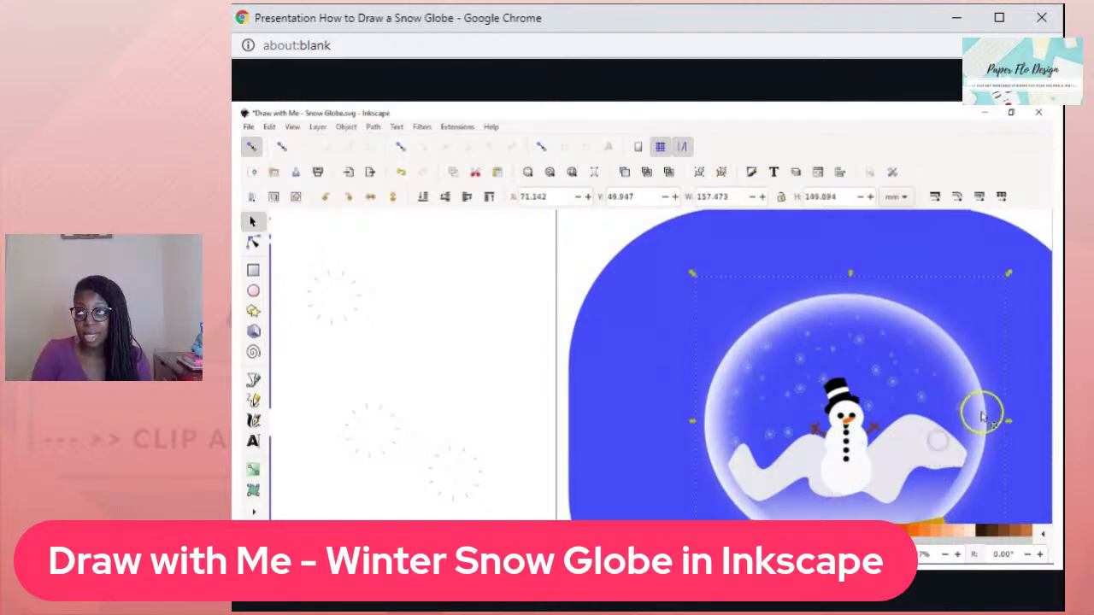
scroll(981, 406, "down", 1)
scroll(982, 405, "down", 3)
left_click_drag(983, 407, 783, 405)
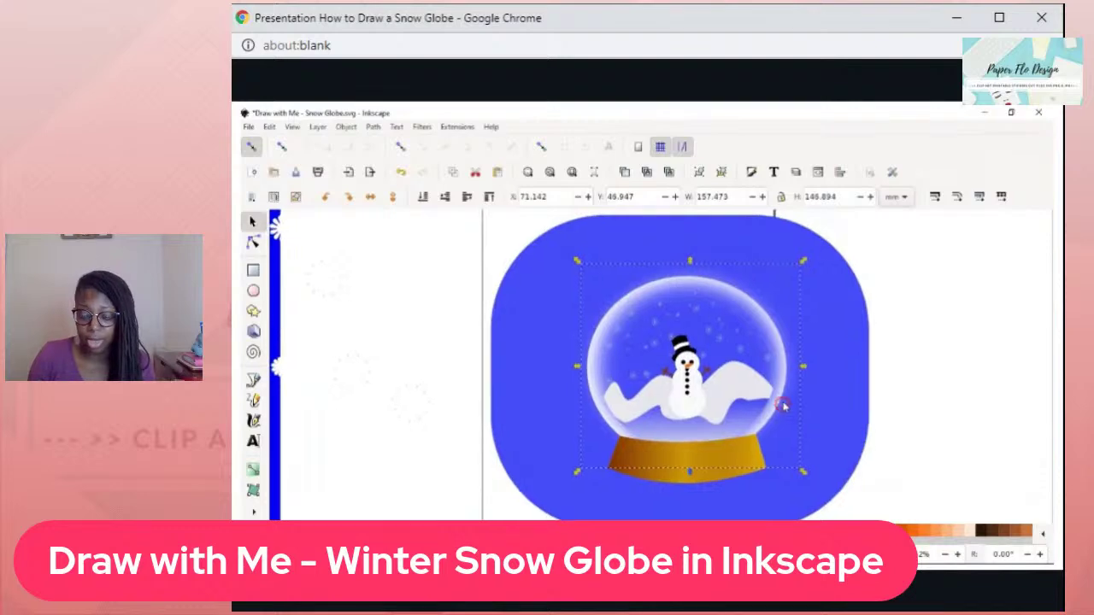
left_click(923, 412)
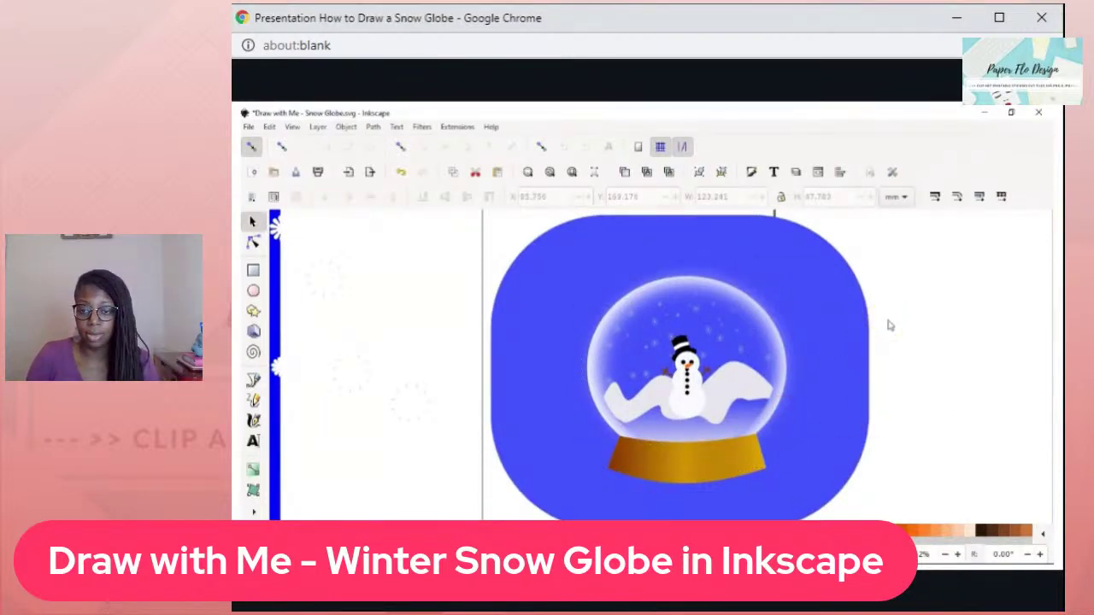
- Draw a flat black ellipse about 107 mm wide and 24.5 mm high beside the blue background, and select it
key("e")
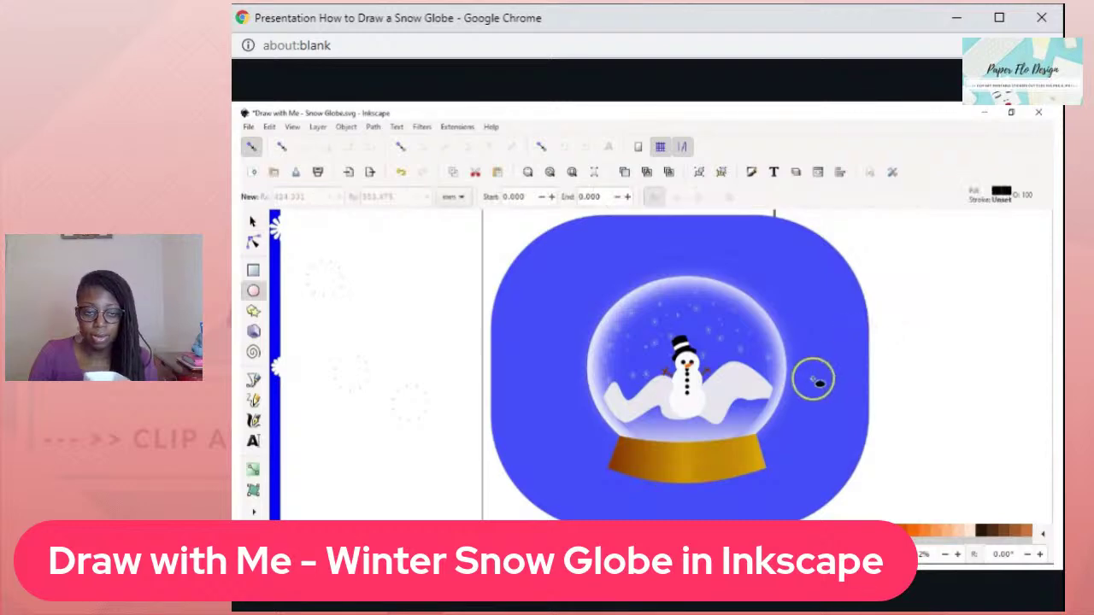
left_click_drag(857, 340, 1007, 377)
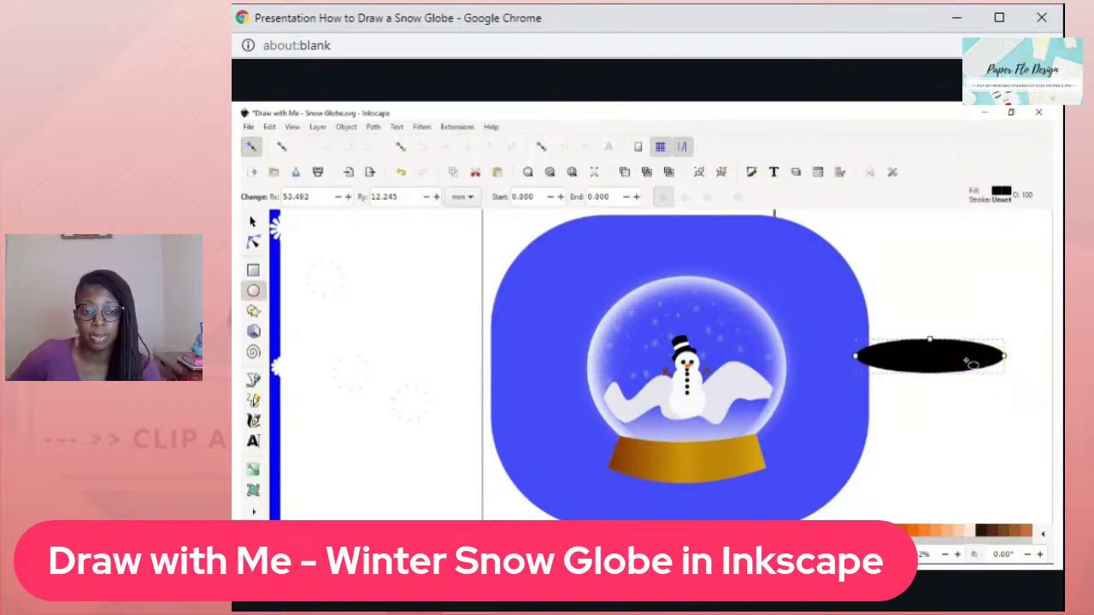
key("Escape")
key("s")
left_click(924, 373)
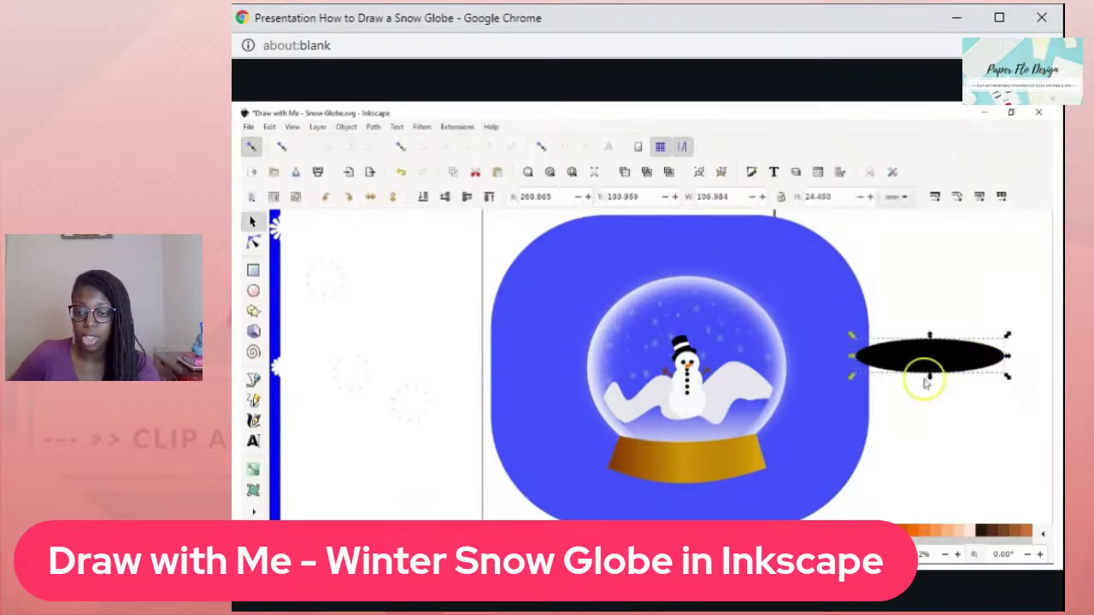
- Place the black ellipse over the lower edge of the gold base and enlarge it to about 137 by 31 mm
left_click_drag(903, 378, 695, 481)
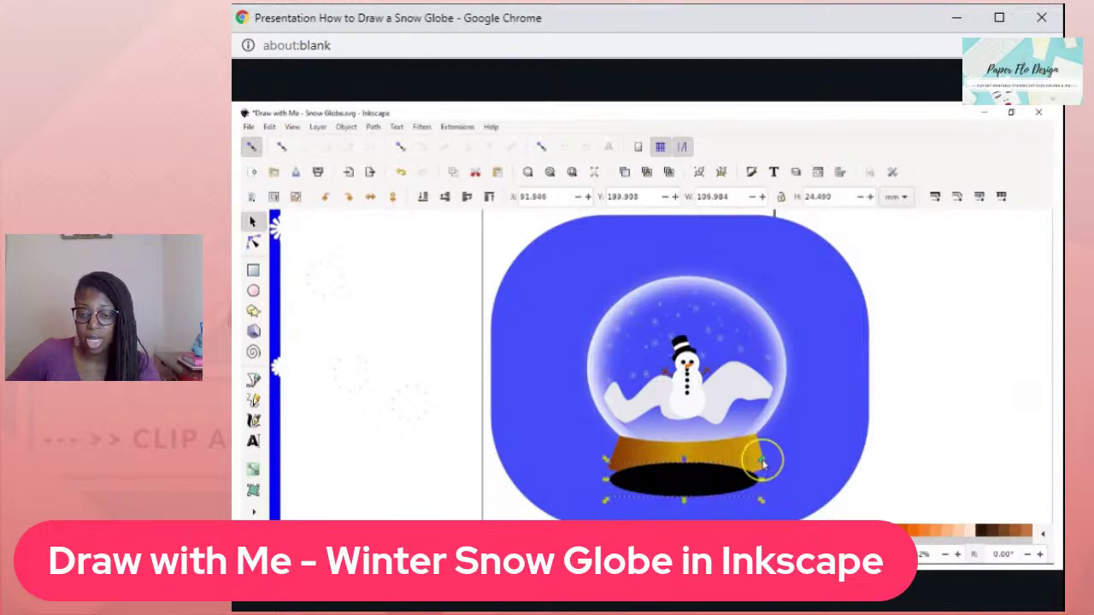
left_click_drag(761, 463, 792, 459)
left_click_drag(749, 488, 752, 483)
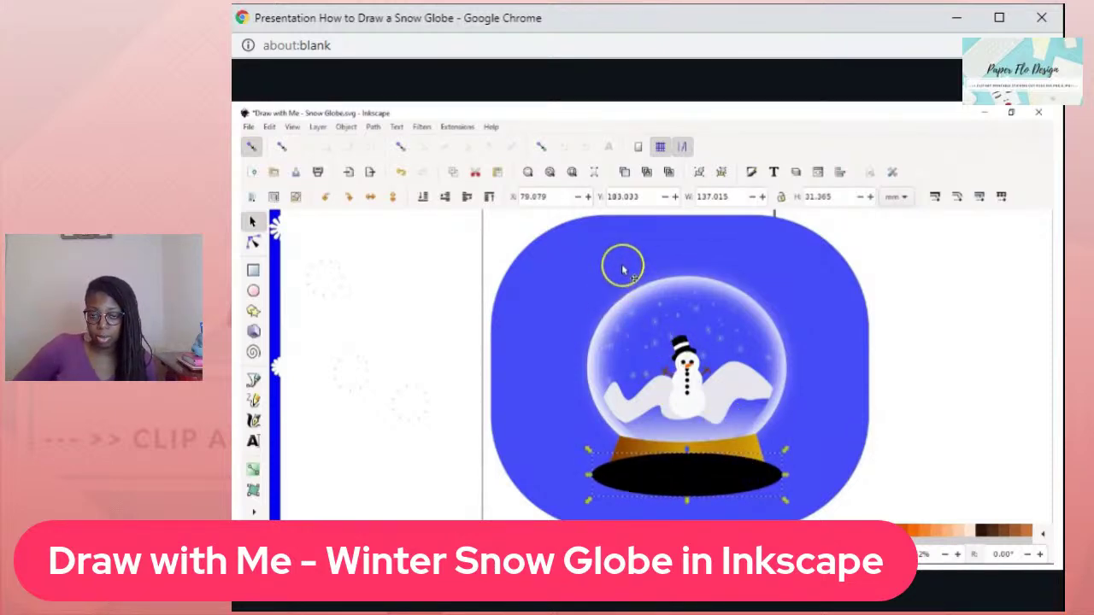
- Lower the ellipse behind the gold base and fill it with dark brown 281700 sampled from the artwork
key("Page_Down")
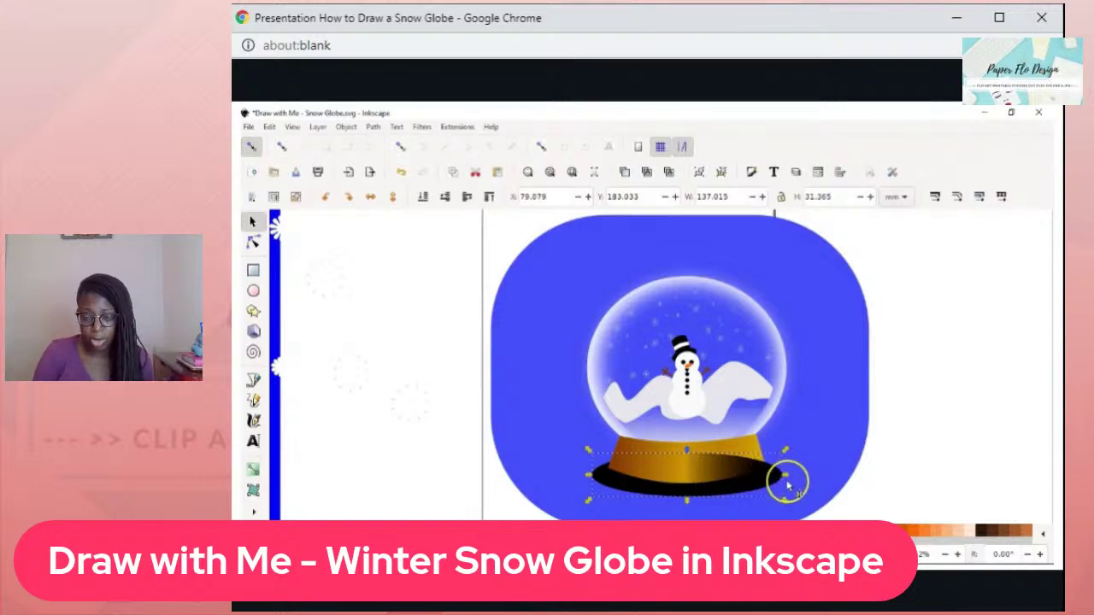
key("d")
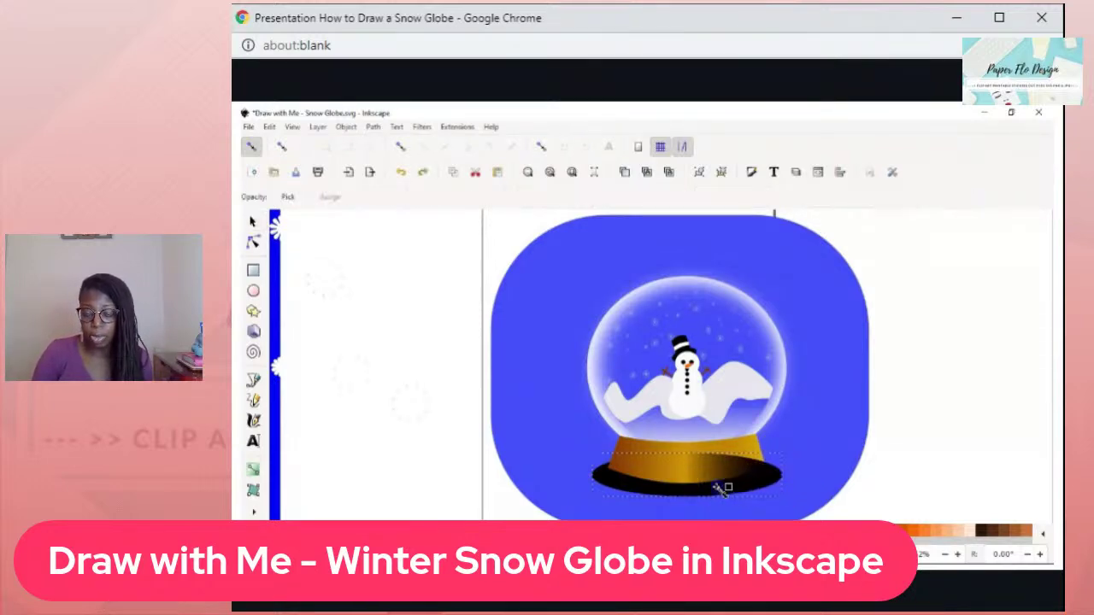
left_click(711, 483)
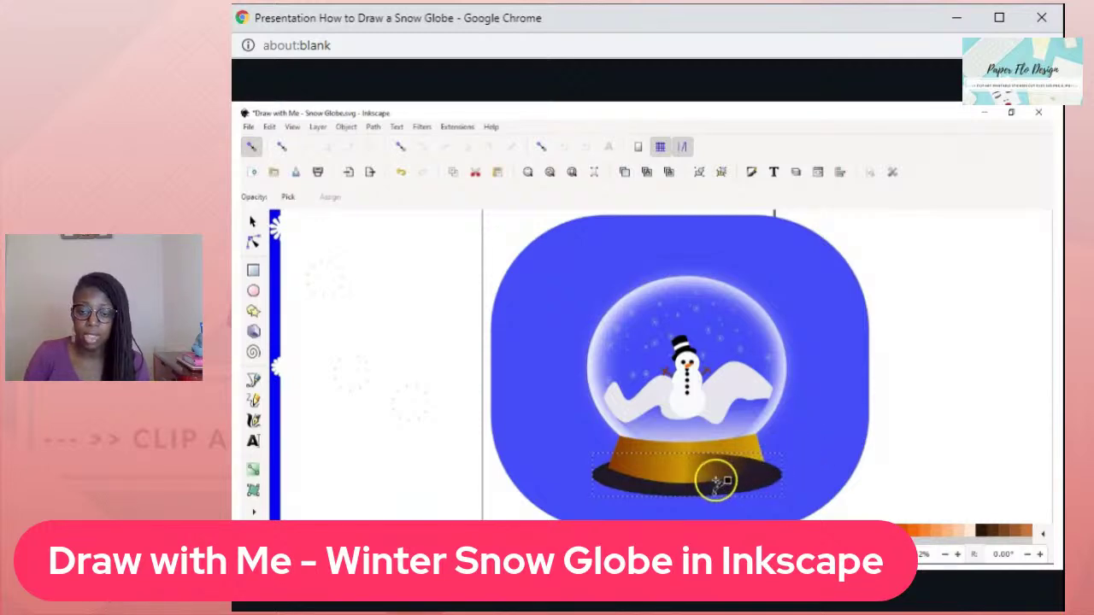
key("ctrl+z")
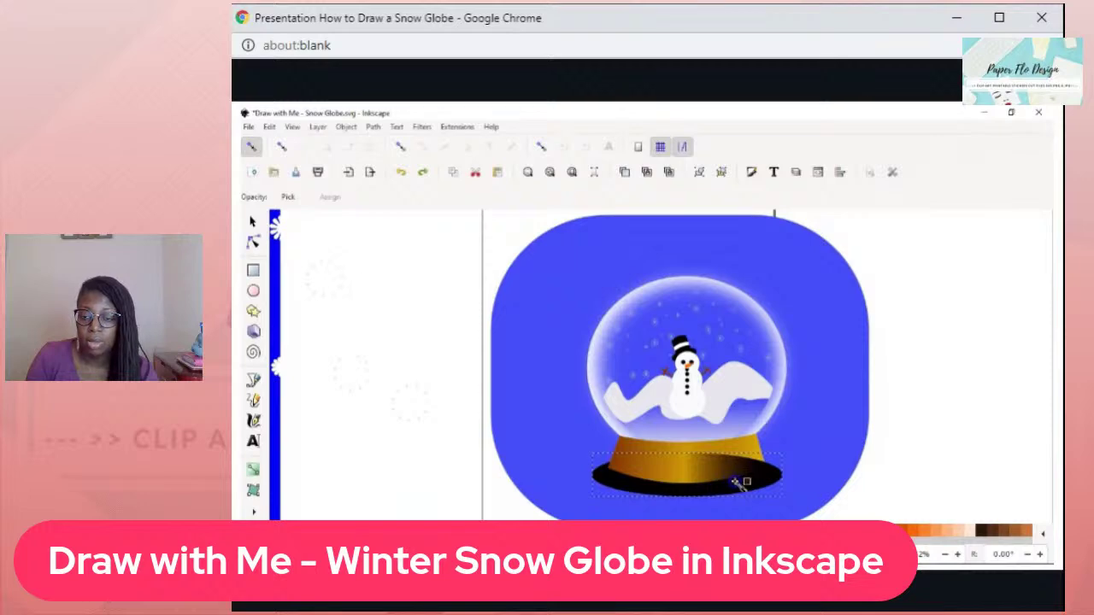
left_click(740, 484)
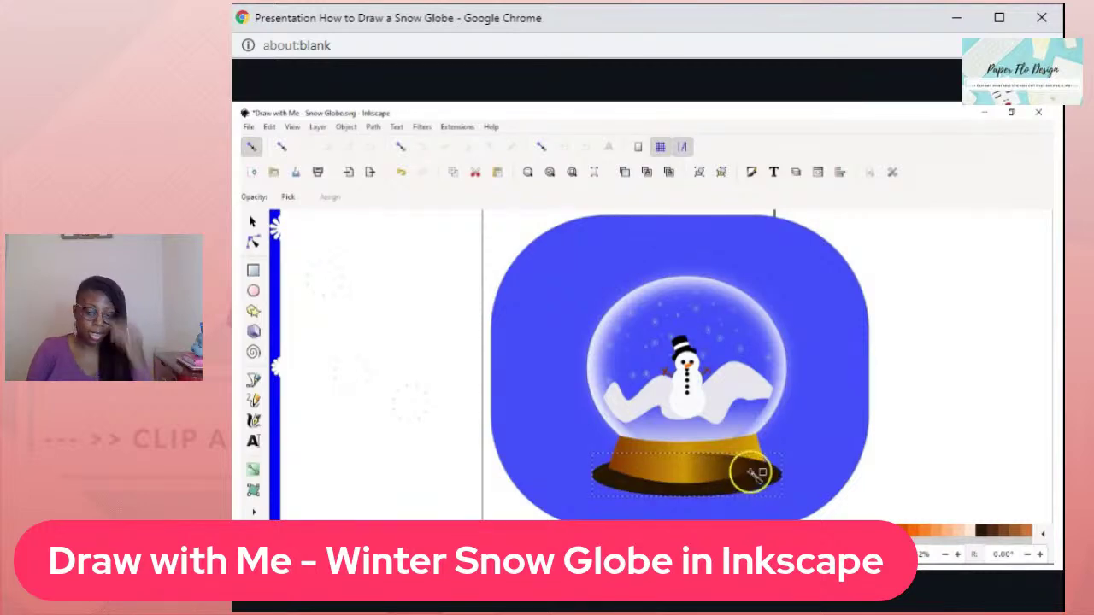
key("s")
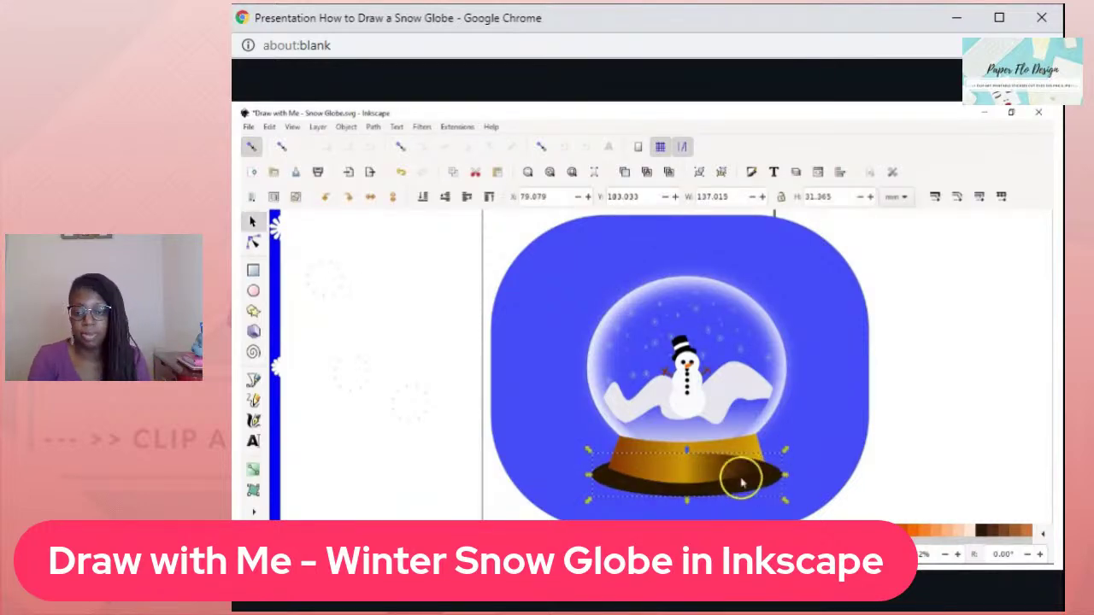
left_click(442, 200)
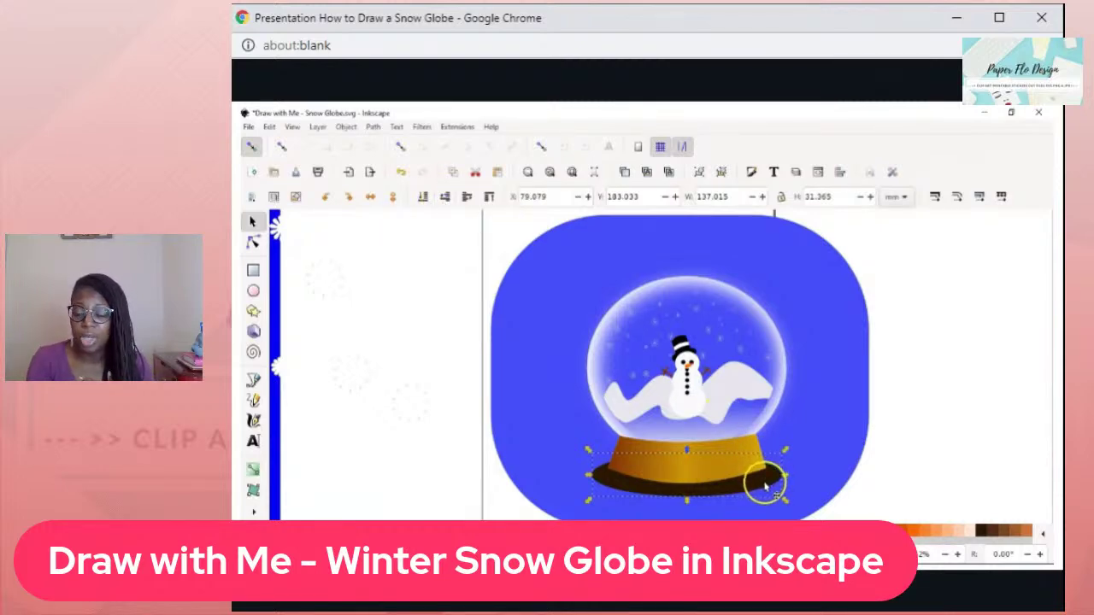
- Blur the dark brown ellipse under the base by about 31% to form a soft shadow
scroll(754, 471, "down", 2)
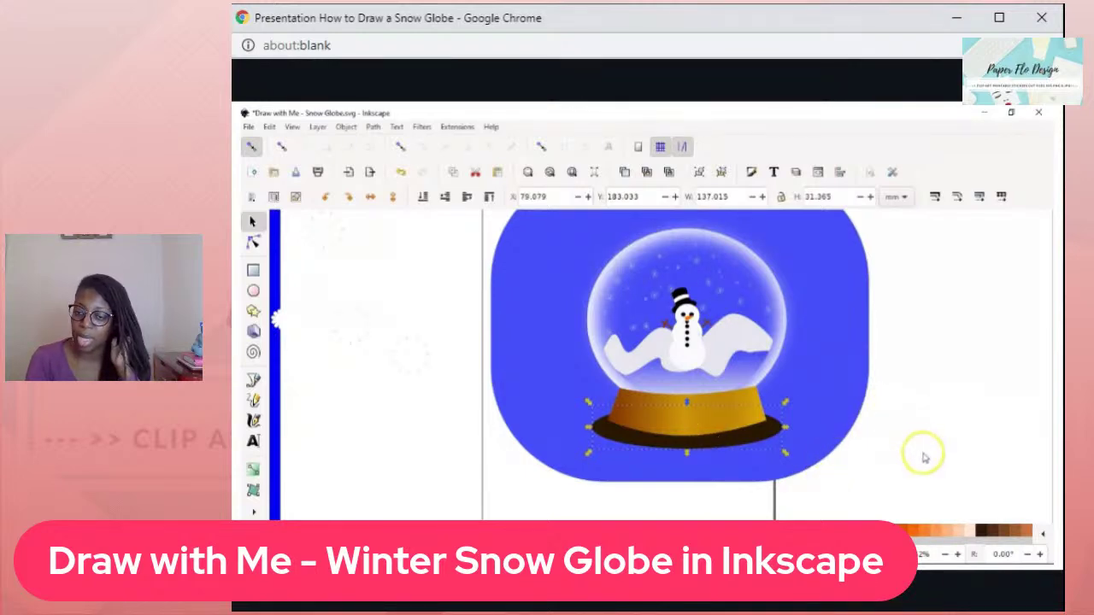
key("ctrl+shift+f")
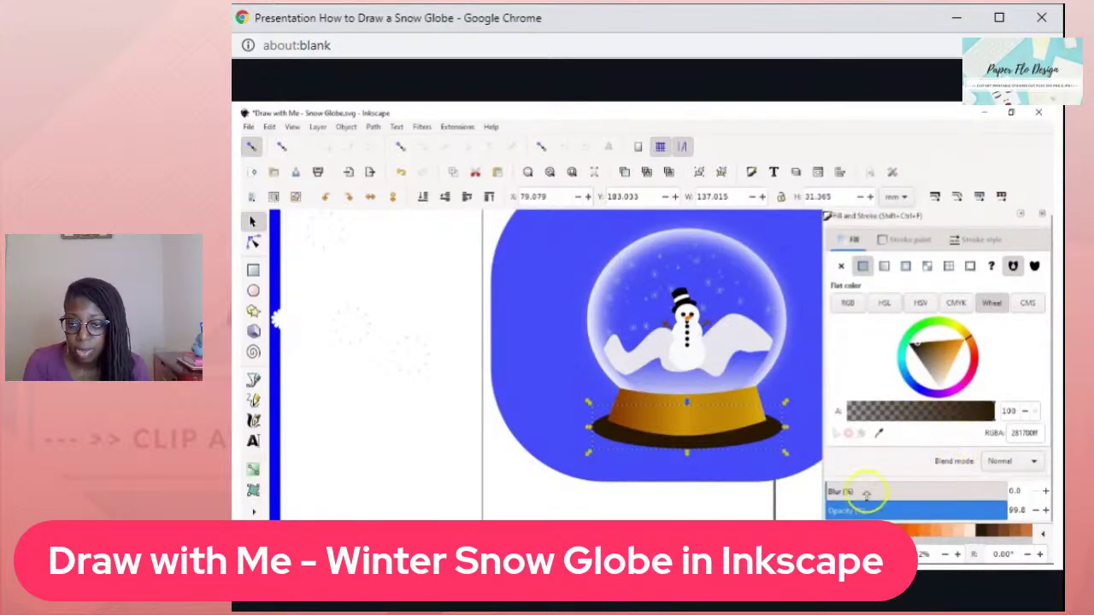
left_click(923, 490)
left_click_drag(923, 490, 895, 486)
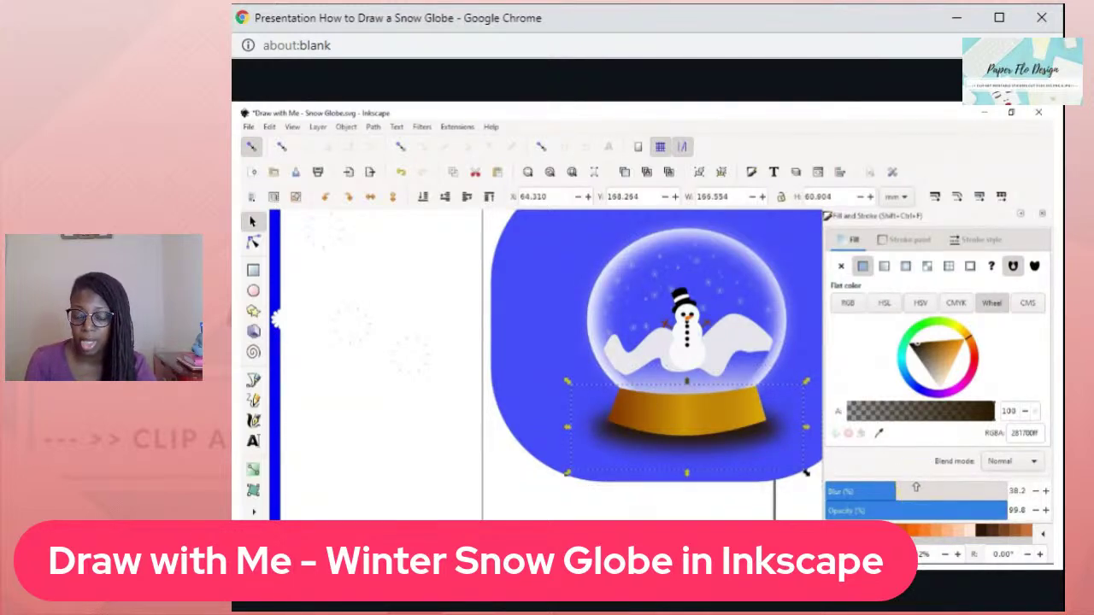
left_click_drag(916, 488, 883, 487)
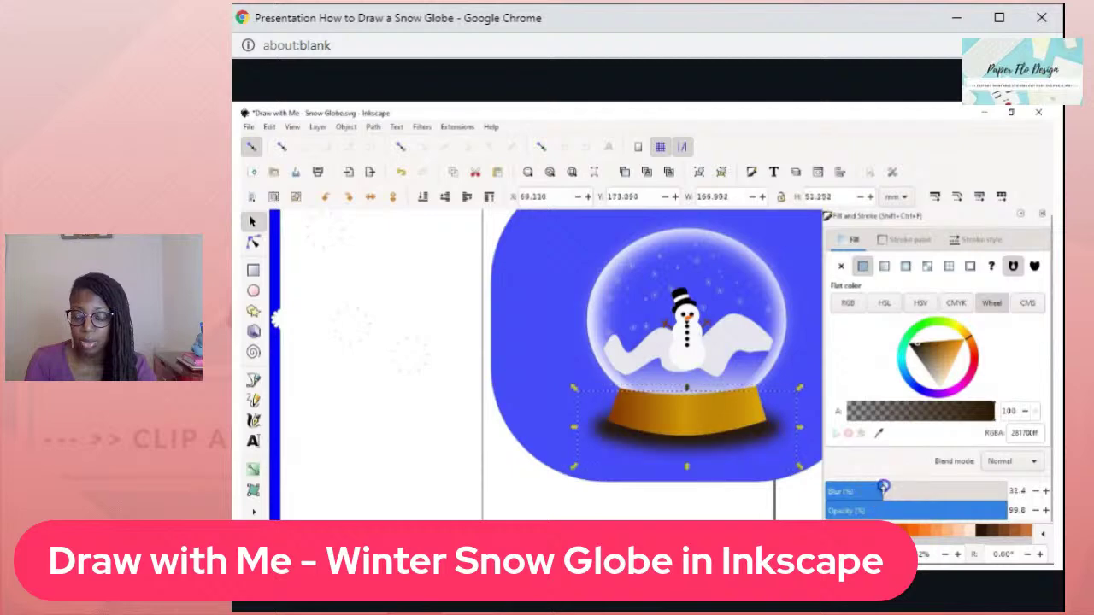
- Stretch the blurred shadow to about 54 mm high, nudge it slightly down under the base and deselect it
mouse_move(686, 467)
left_mouse_down()
mouse_move(688, 478)
mouse_move(690, 466)
left_mouse_up()
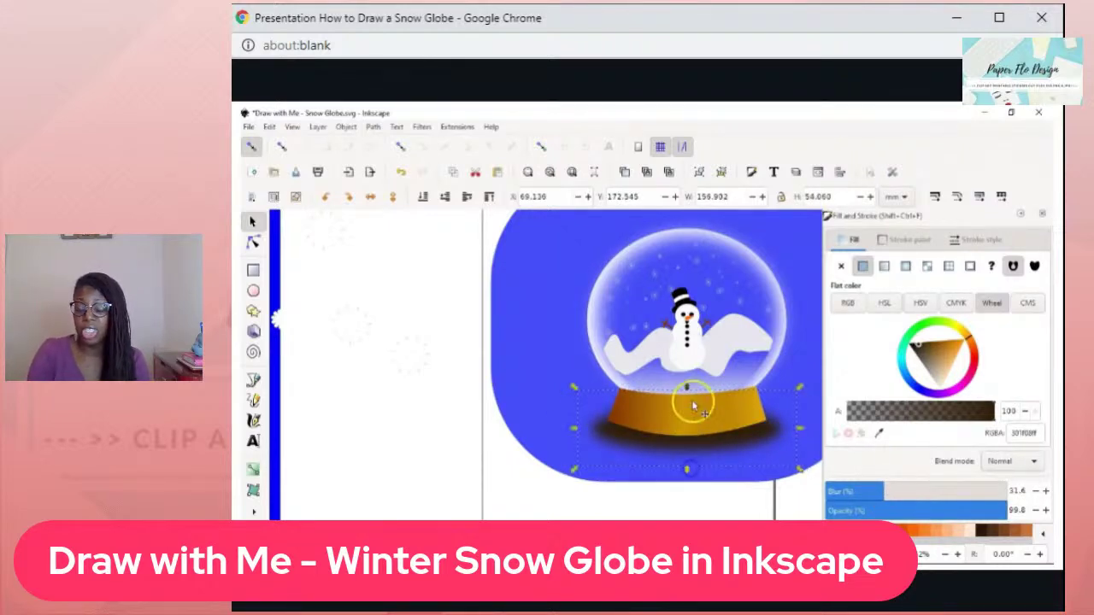
left_click_drag(752, 453, 752, 453)
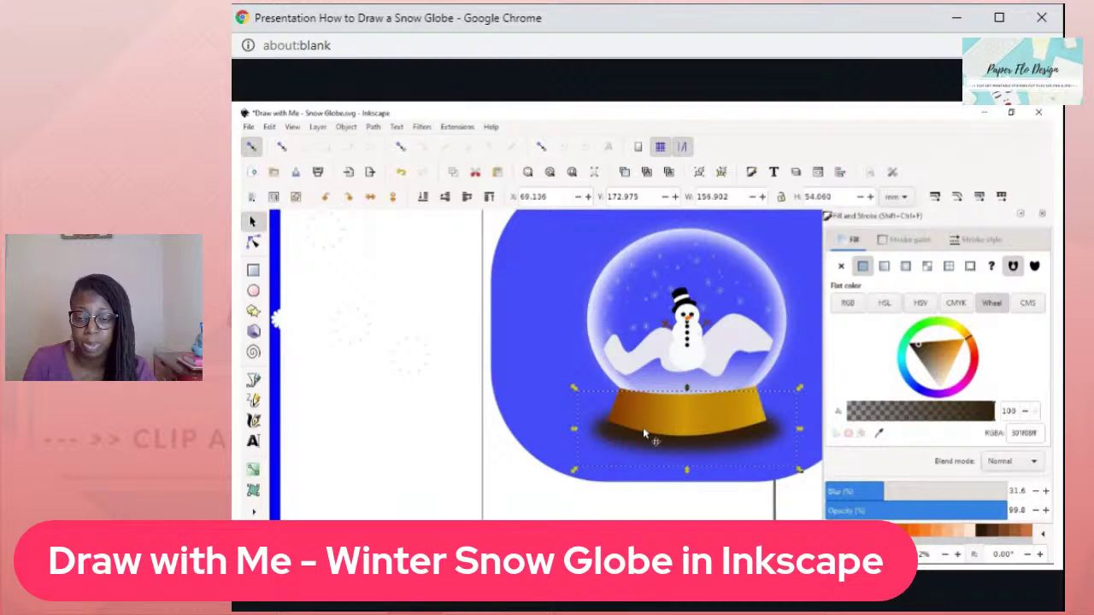
left_click(569, 346)
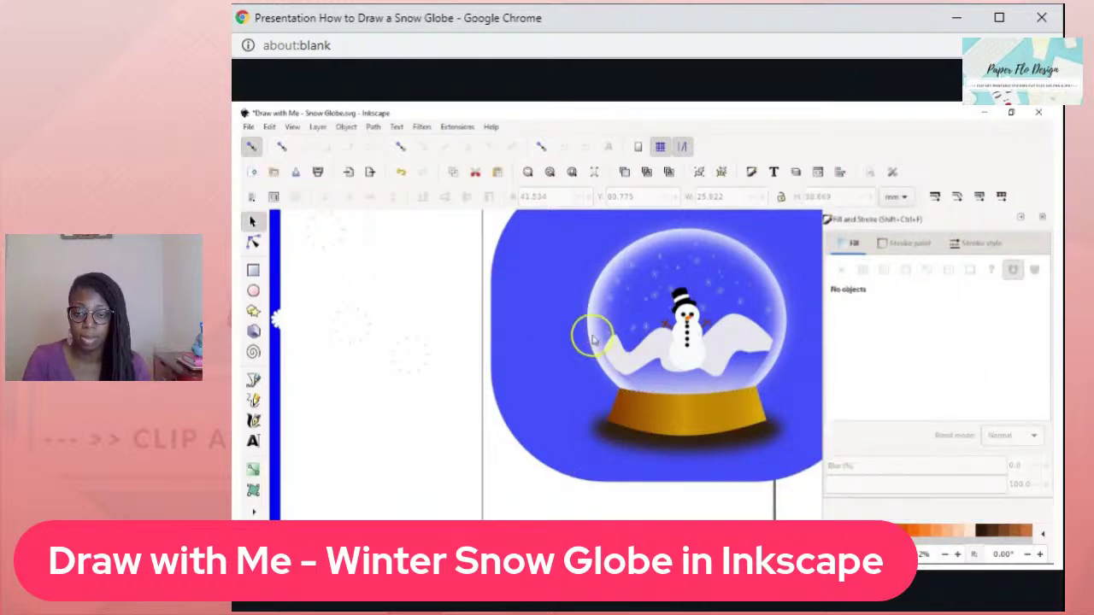
- Draw a narrow upright ellipse about 12 by 60 mm left of the globe and fill it with light blue sampled from the glass edge
key("e")
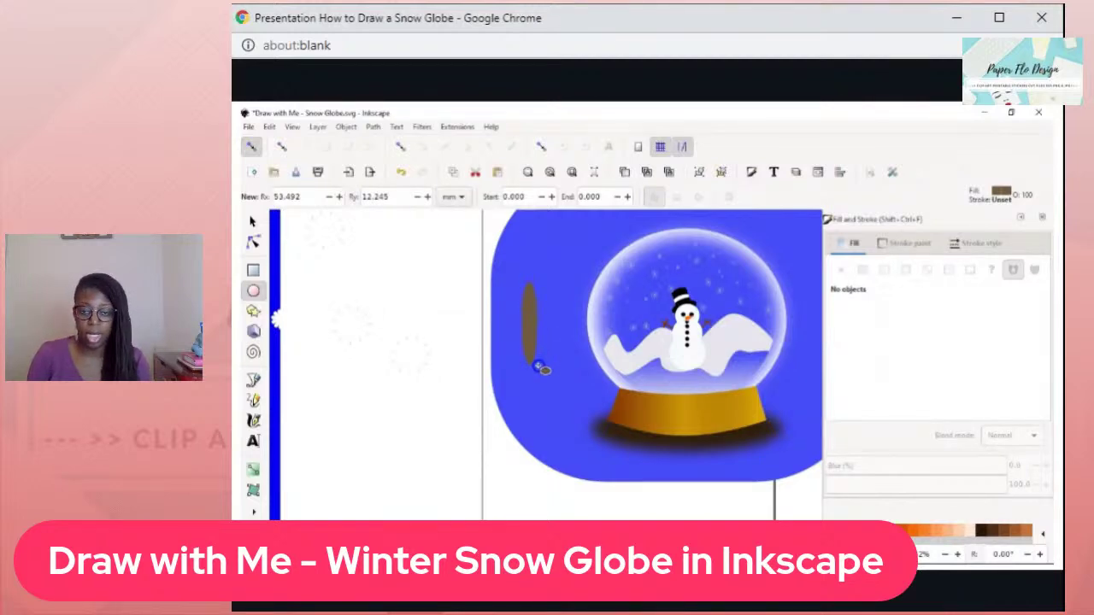
left_click_drag(539, 361, 542, 356)
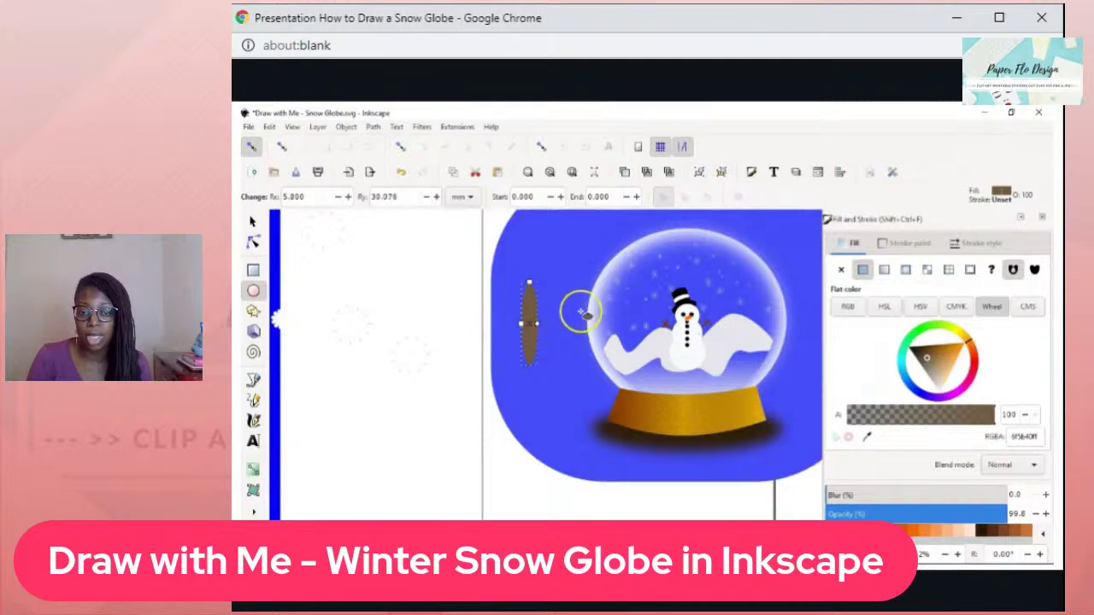
key("d")
left_click(604, 290)
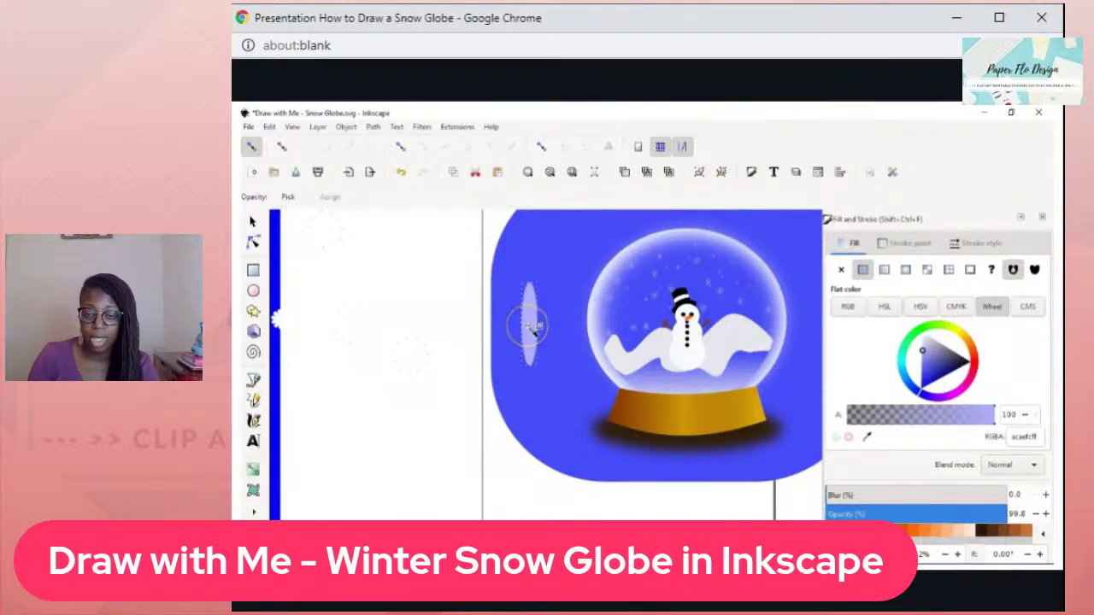
- Widen the light blue ellipse beside the globe to about 15.5 mm and deselect it
key("s")
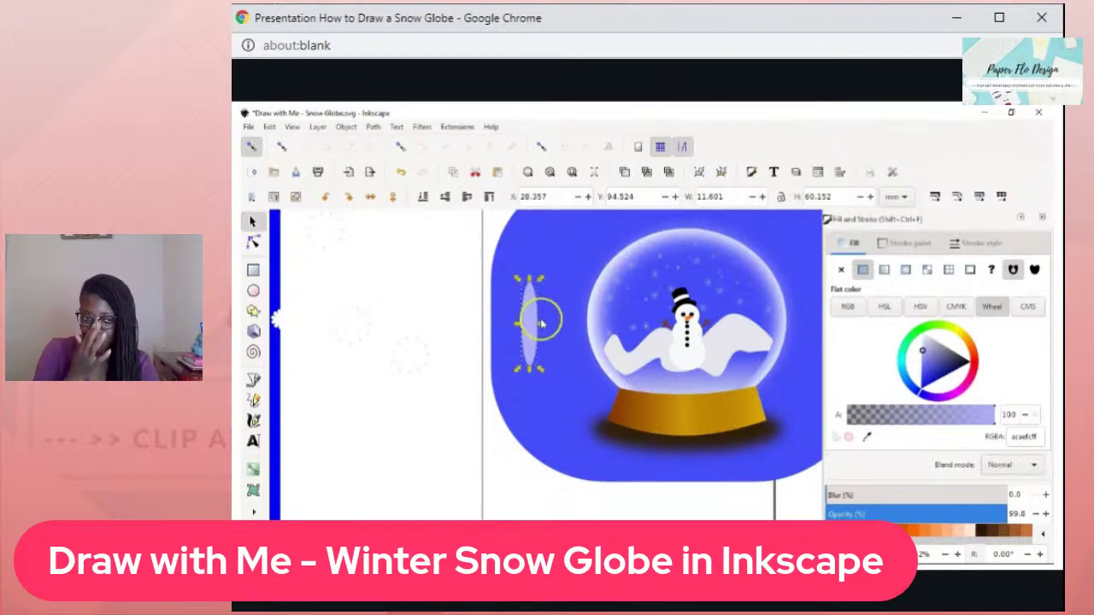
left_click_drag(543, 328, 552, 328)
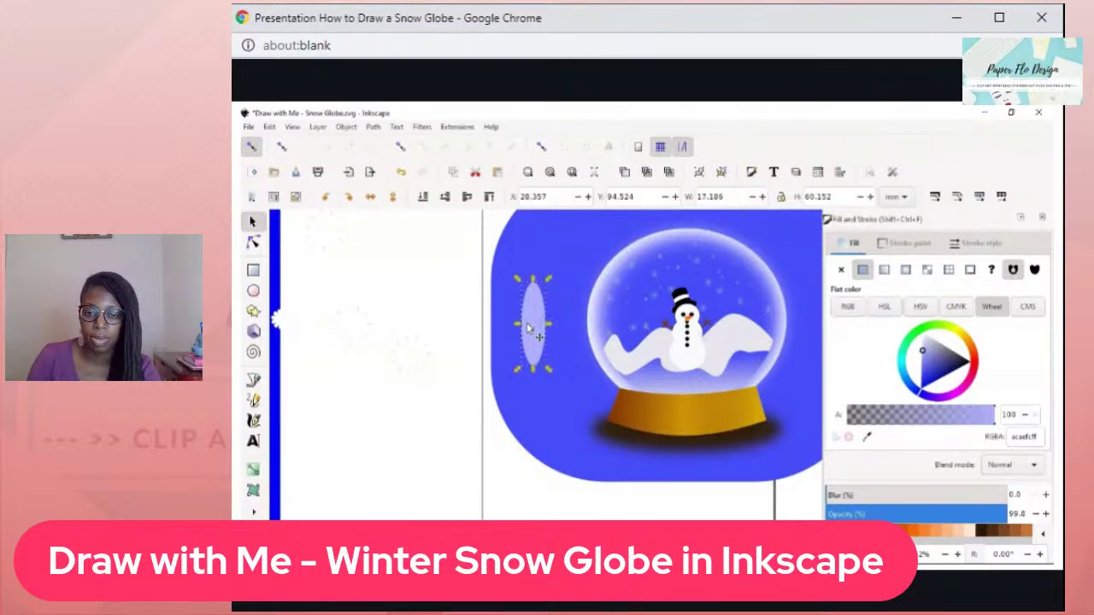
key("e")
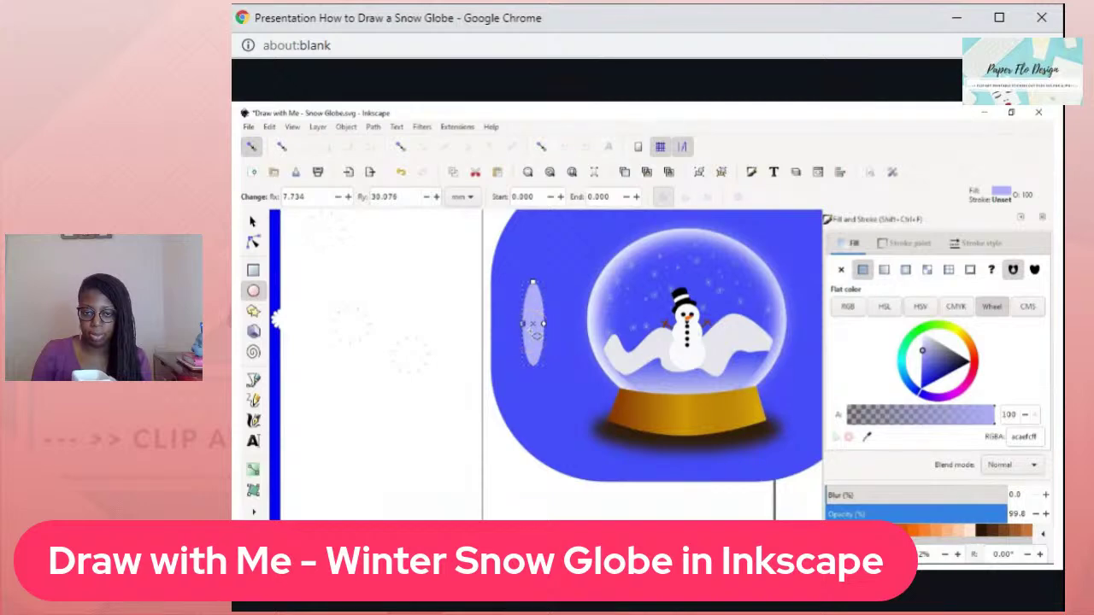
key("Escape")
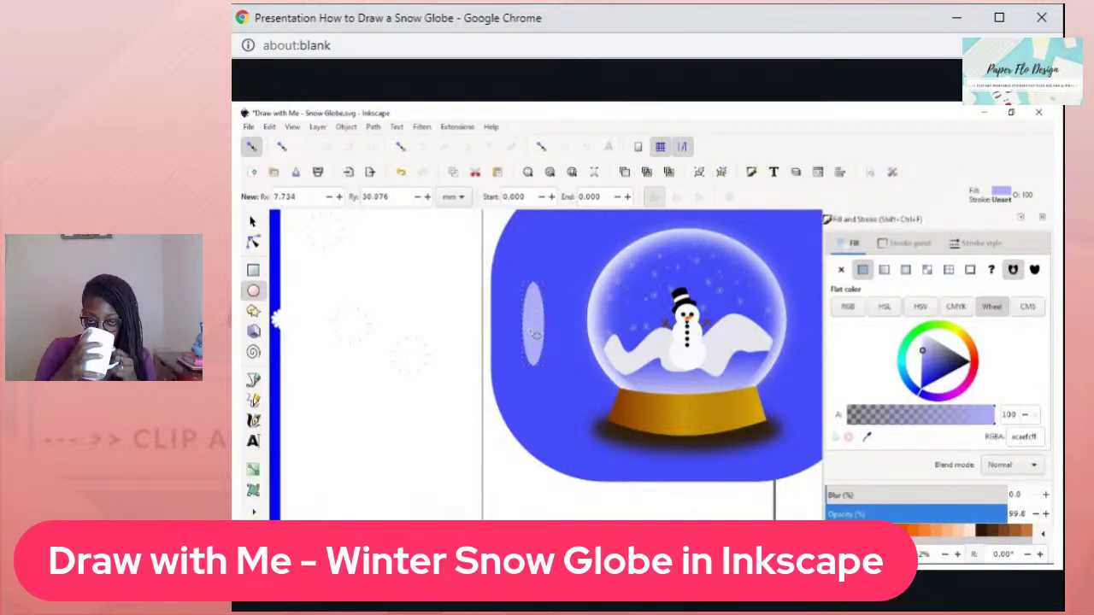
- Move the light blue ellipse slightly closer to the globe and bend its outer edge inward into a crescent about 12.6 mm wide
key("s")
left_click(528, 323)
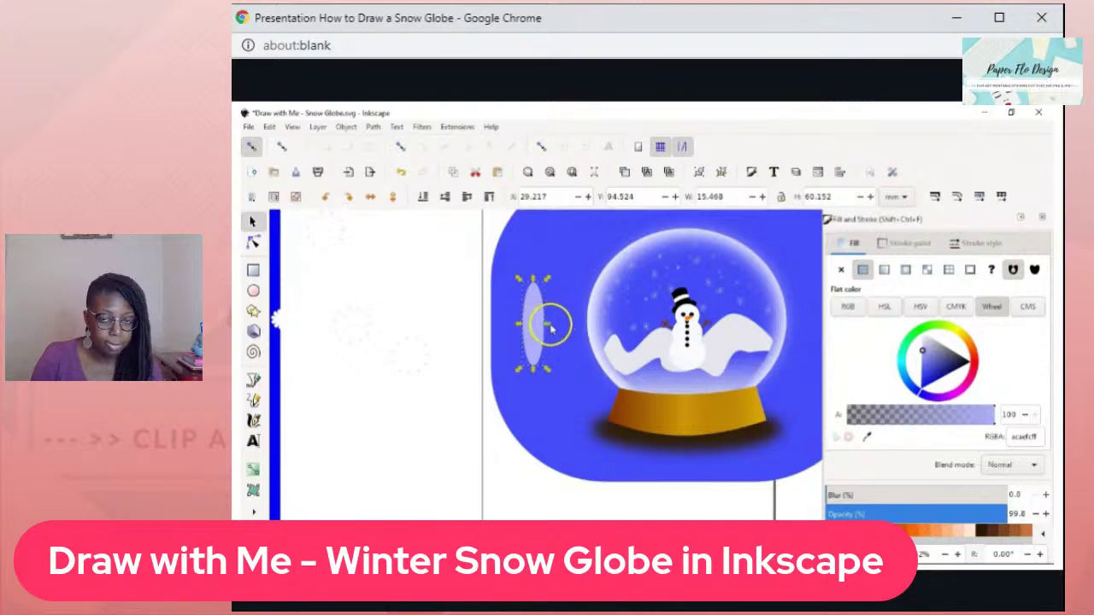
mouse_move(549, 328)
left_mouse_down()
mouse_move(560, 329)
mouse_move(534, 328)
left_mouse_up()
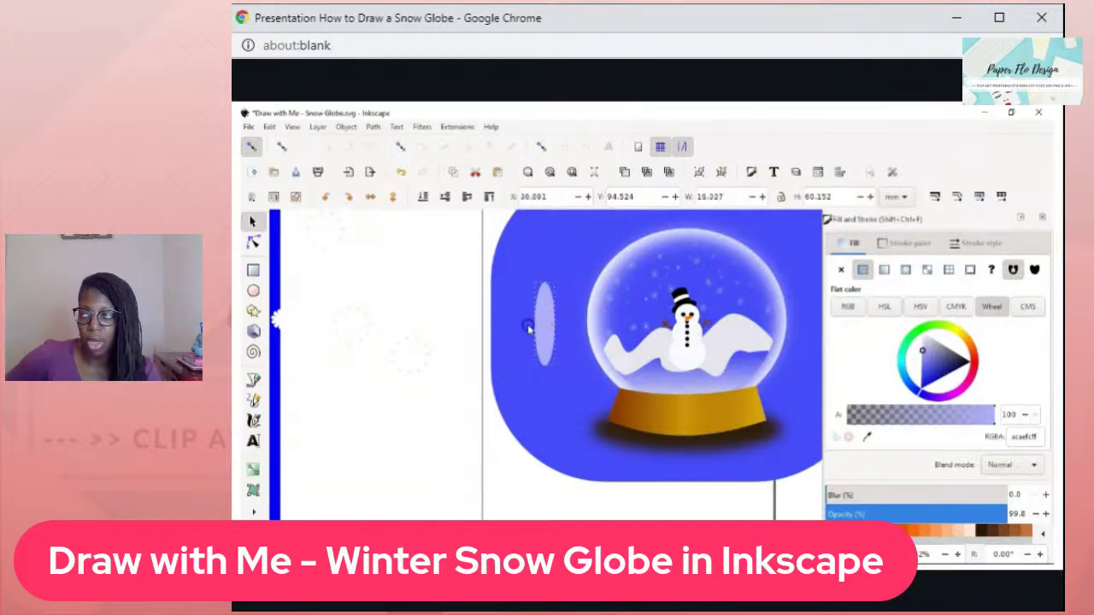
key("n")
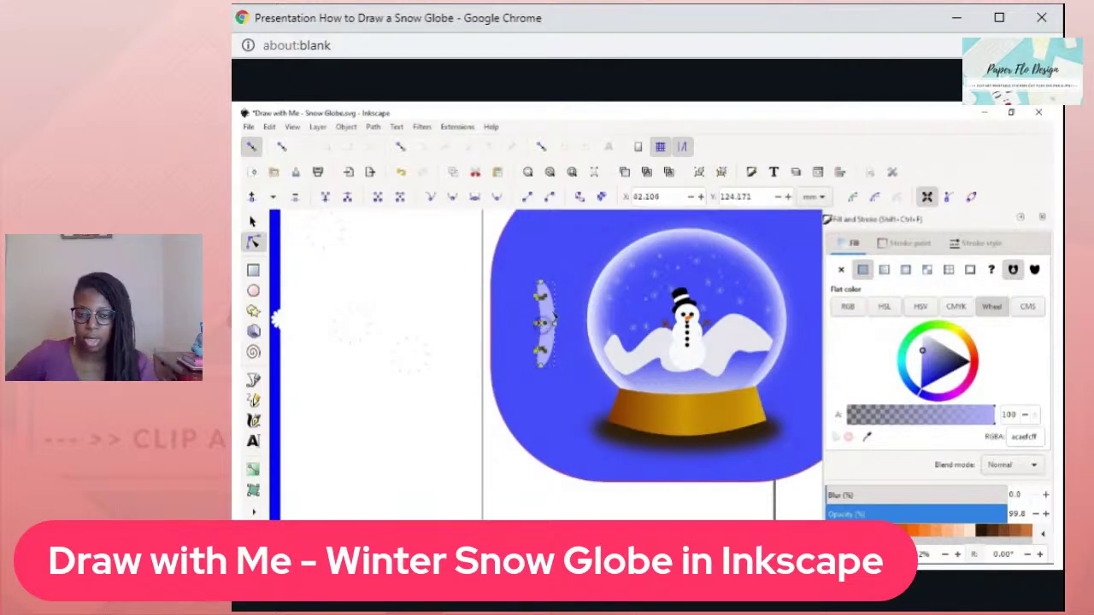
left_click(528, 198)
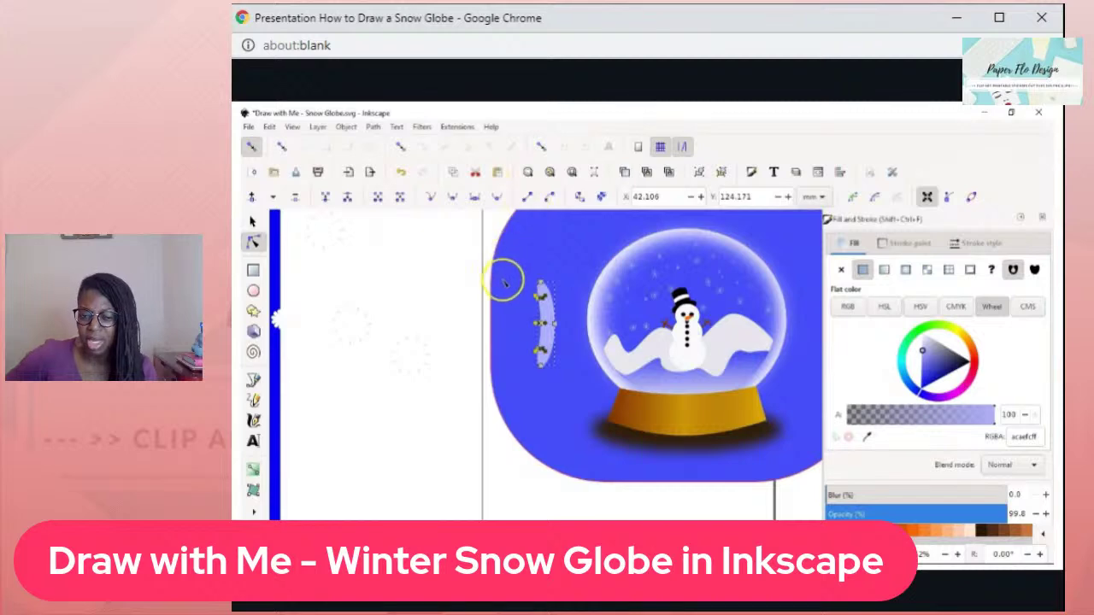
- Place the light blue crescent inside the globe's right side and tilt it slightly counterclockwise to follow the glass curve
key("s")
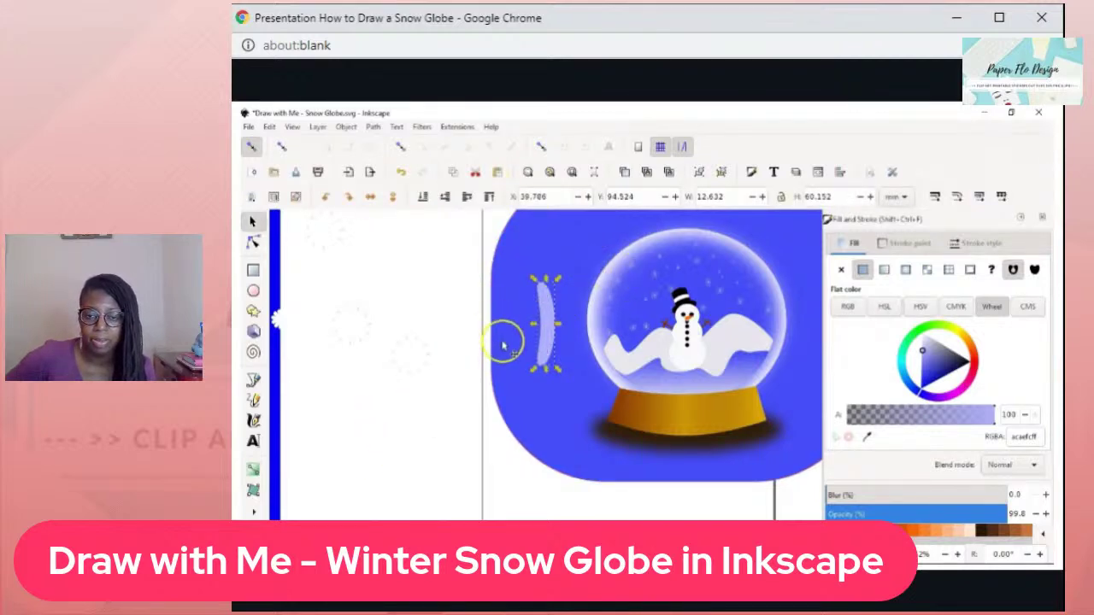
left_click_drag(544, 329, 759, 326)
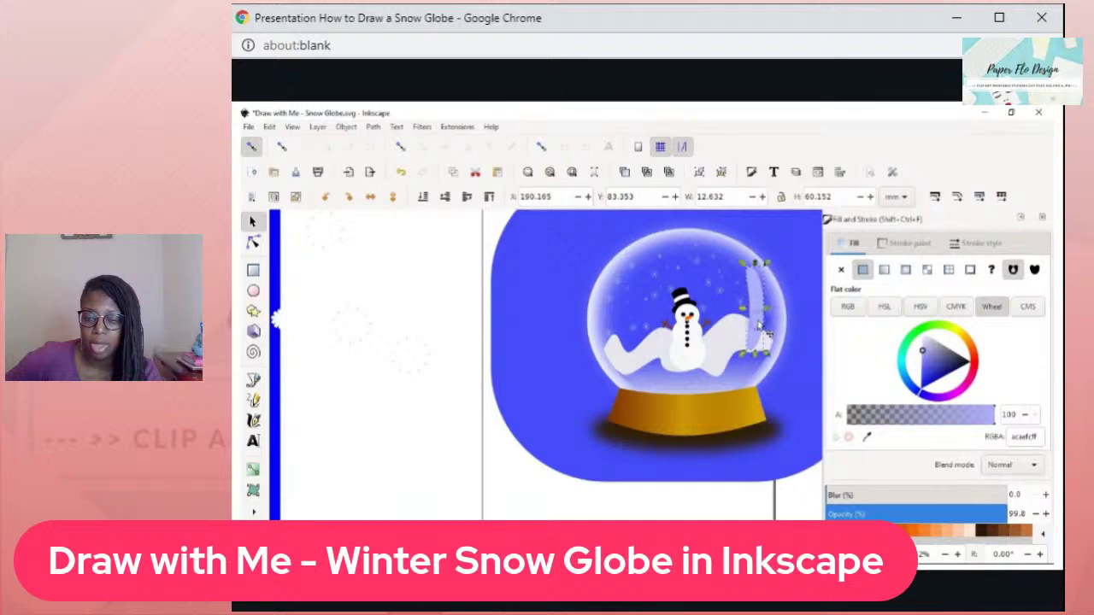
left_click(754, 342)
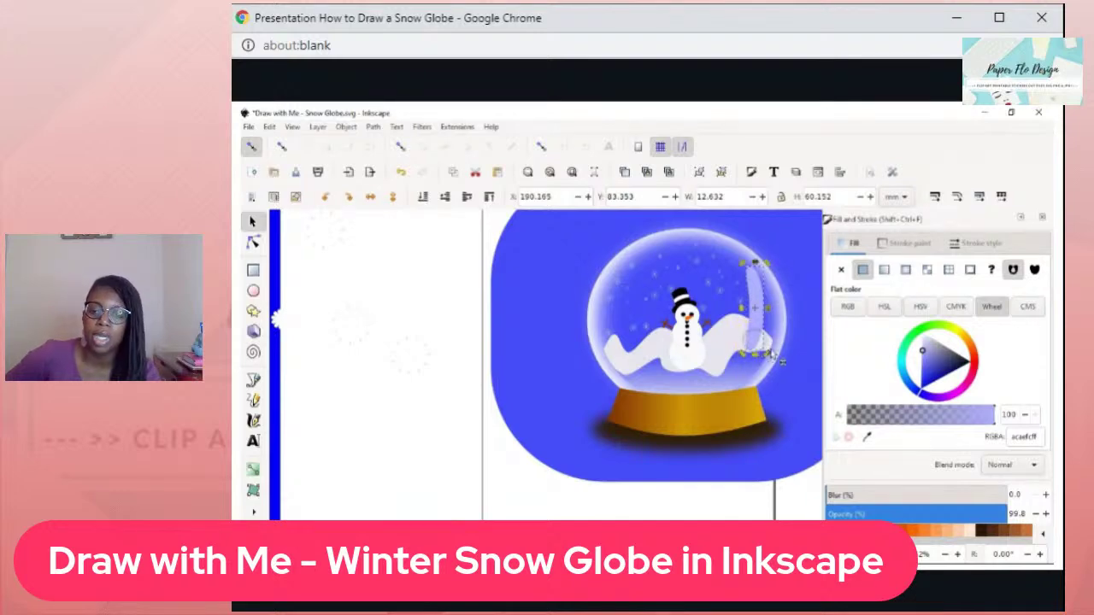
left_click_drag(770, 353, 754, 316)
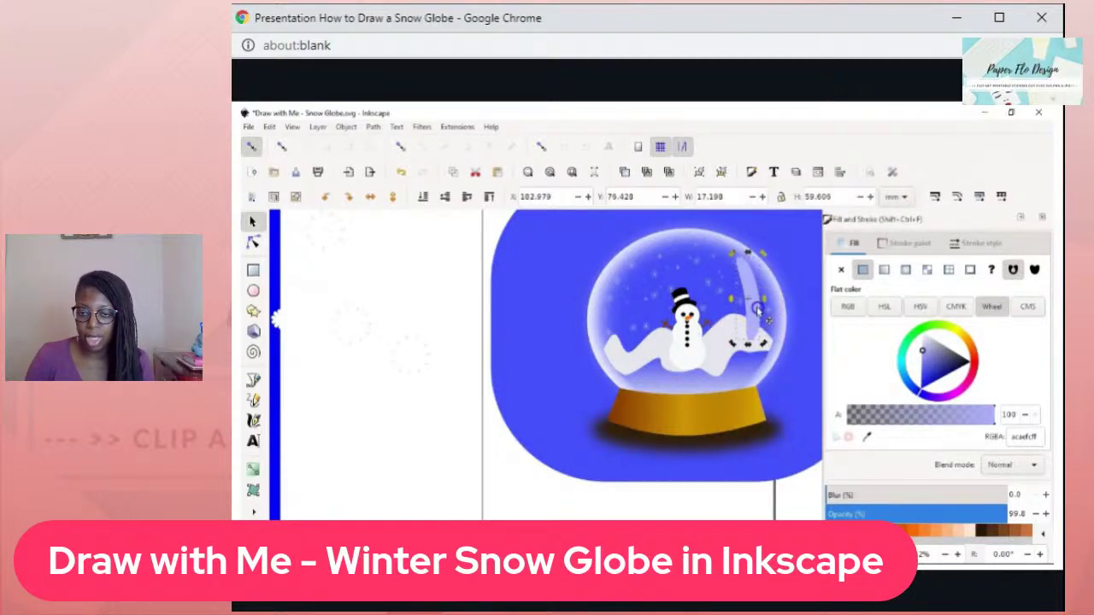